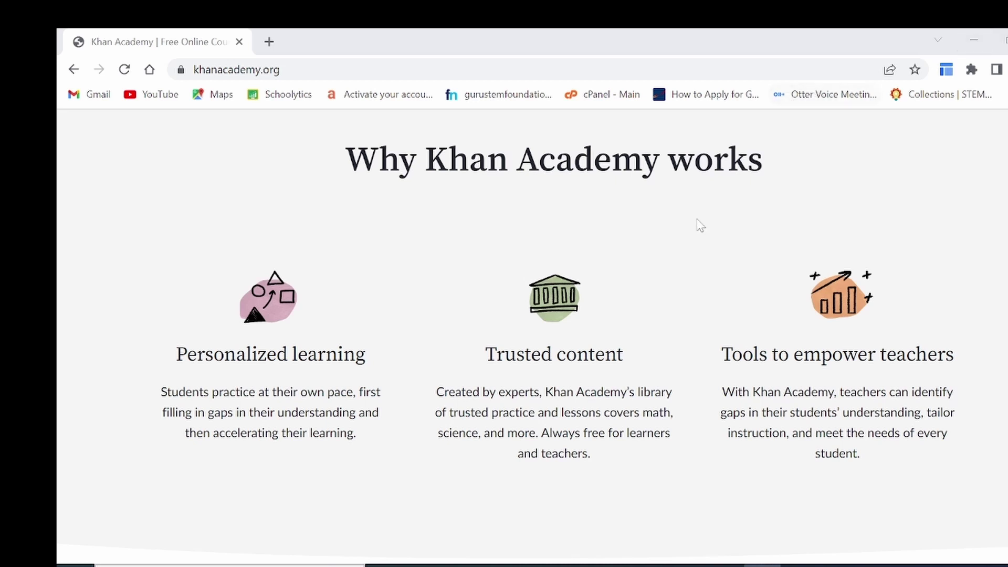
Step: Scroll the Khan Academy home page, then open Sign up and compare the Teacher and Parent options
scroll(638, 300, "down", 6)
scroll(625, 299, "down", 3)
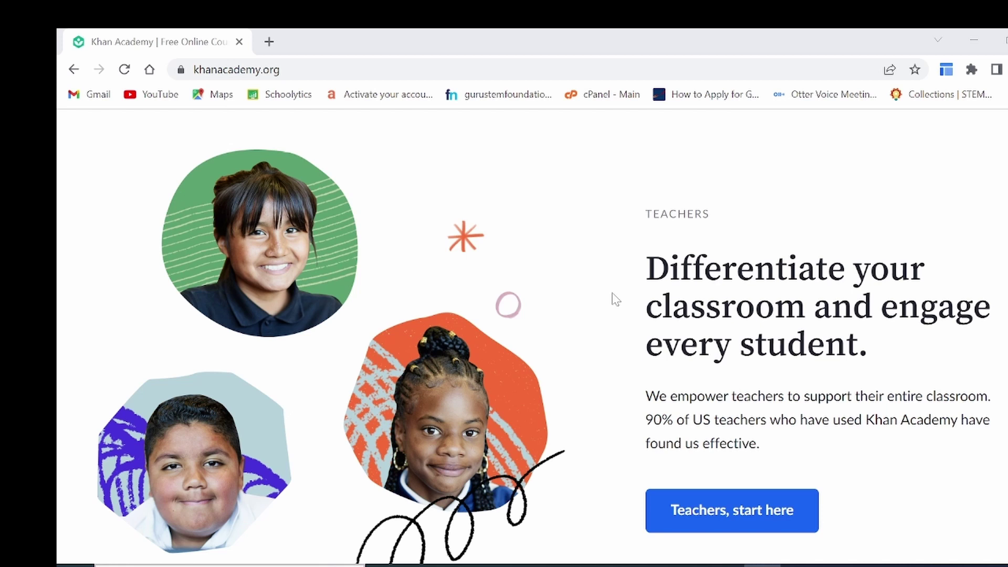
scroll(618, 299, "down", 2)
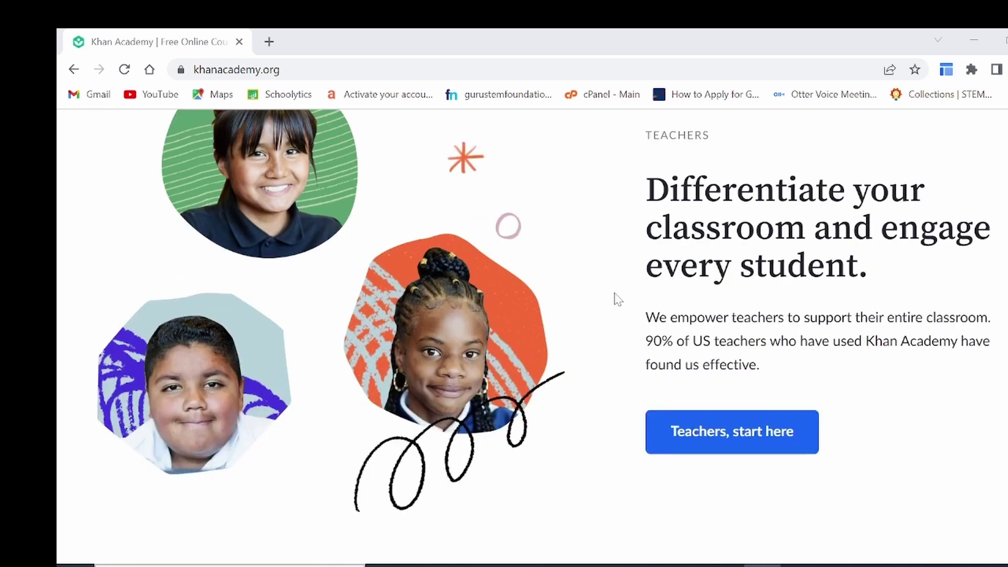
scroll(618, 299, "up", 2)
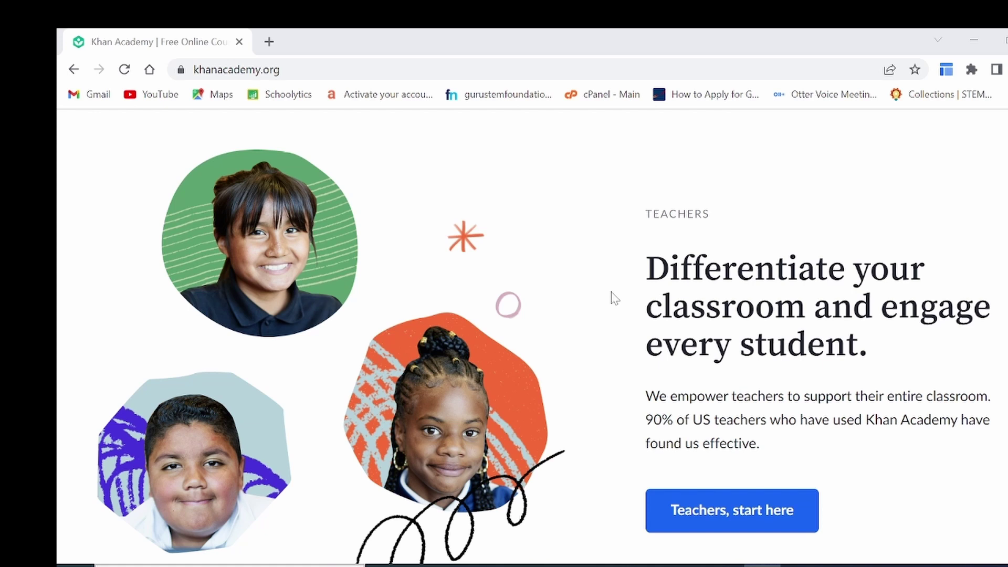
scroll(614, 298, "down", 1)
scroll(614, 298, "down", 5)
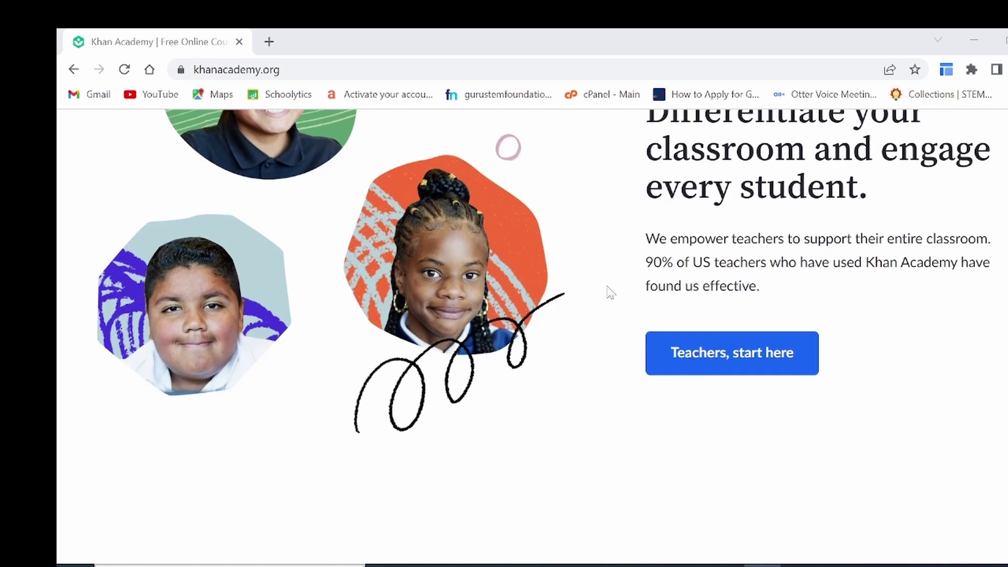
scroll(610, 299, "down", 2)
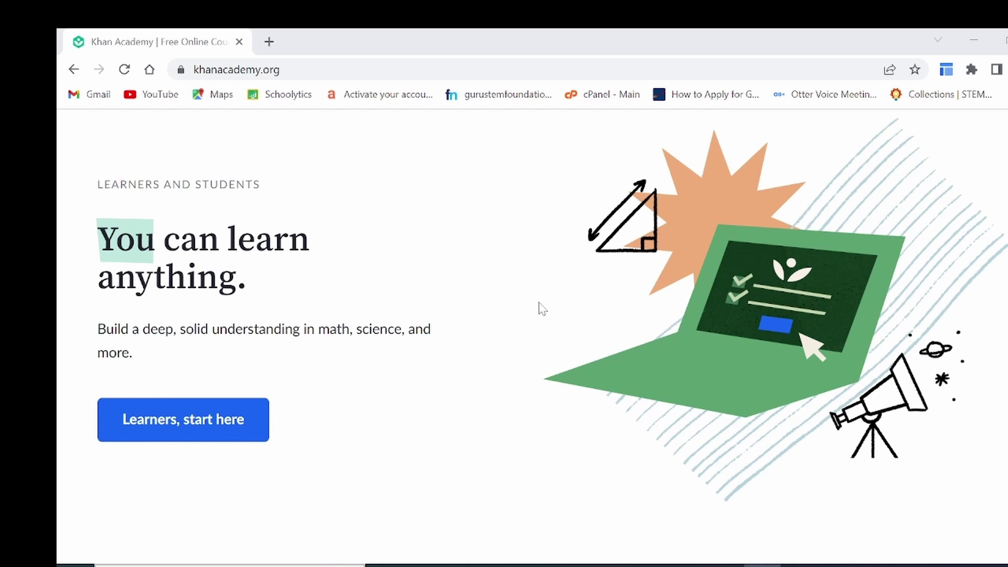
scroll(543, 308, "down", 9)
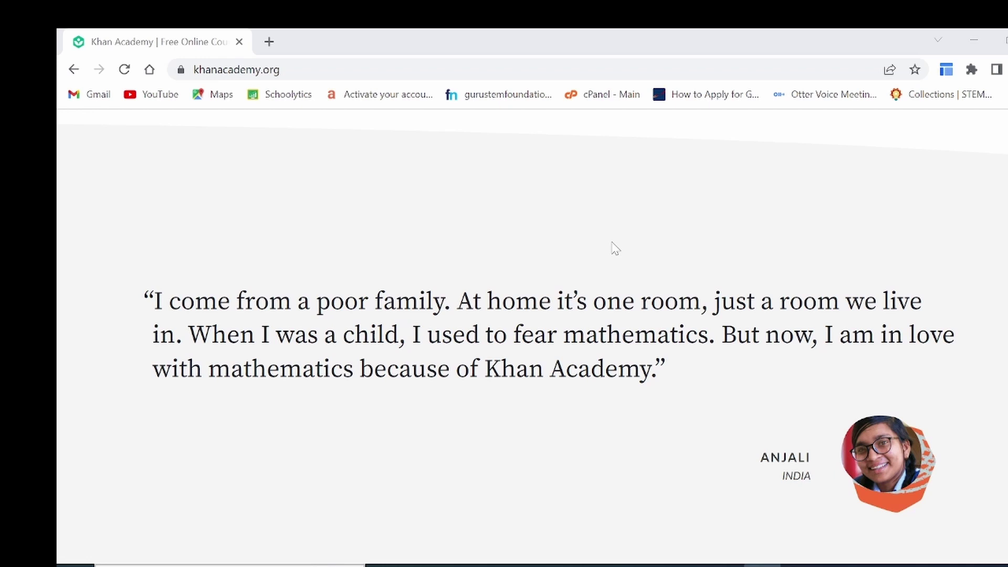
scroll(614, 248, "down", 10)
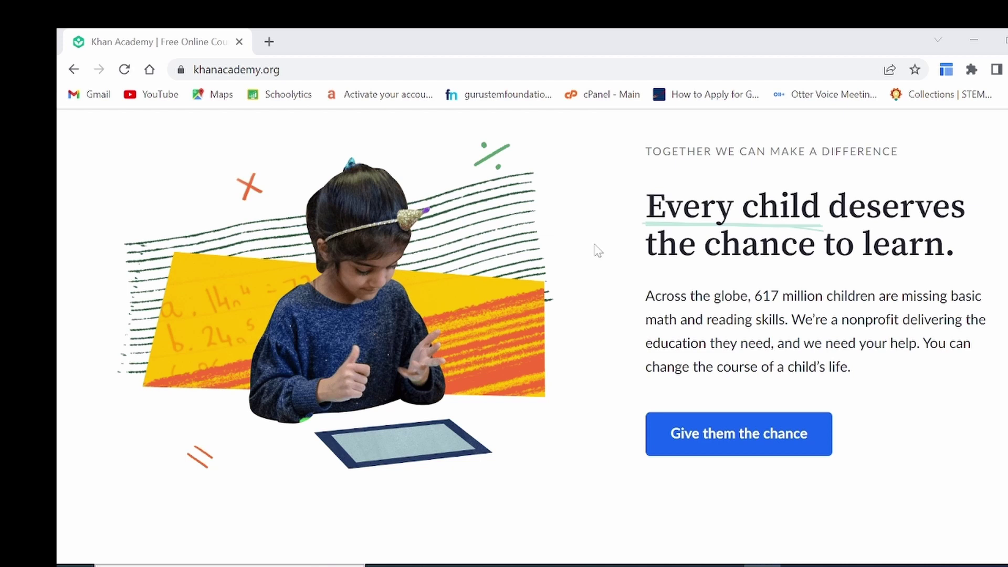
scroll(598, 251, "up", 2)
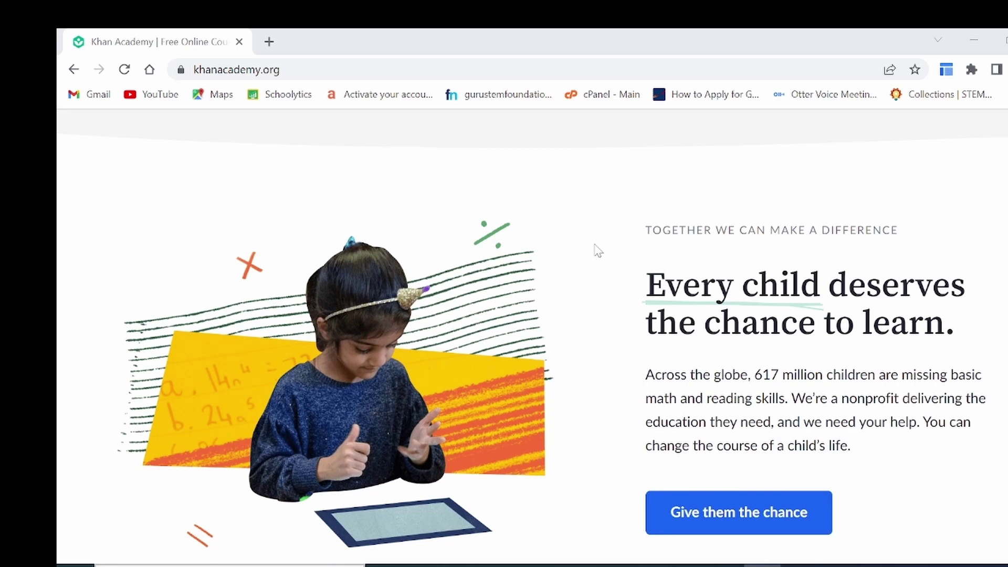
scroll(597, 251, "down", 10)
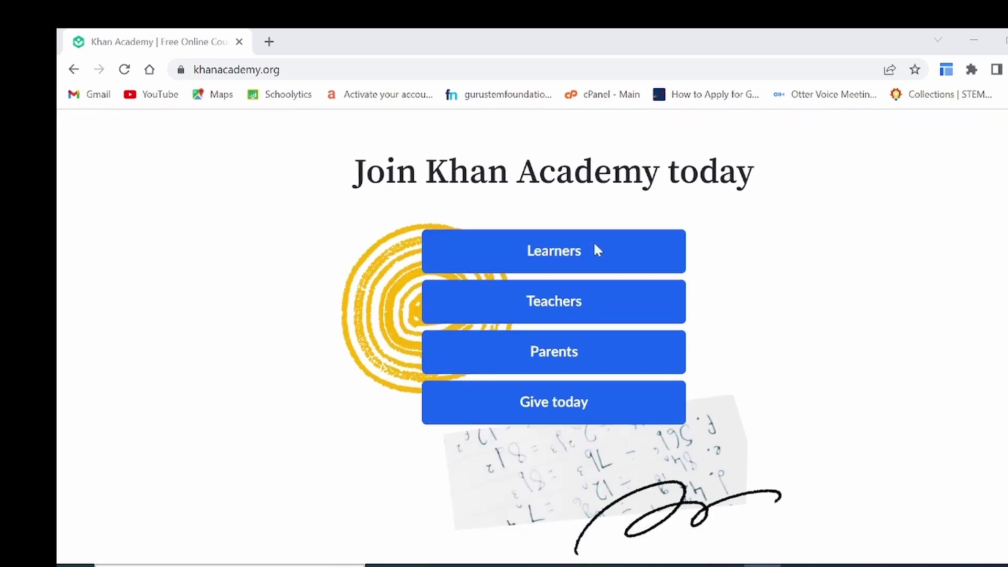
scroll(596, 246, "up", 2)
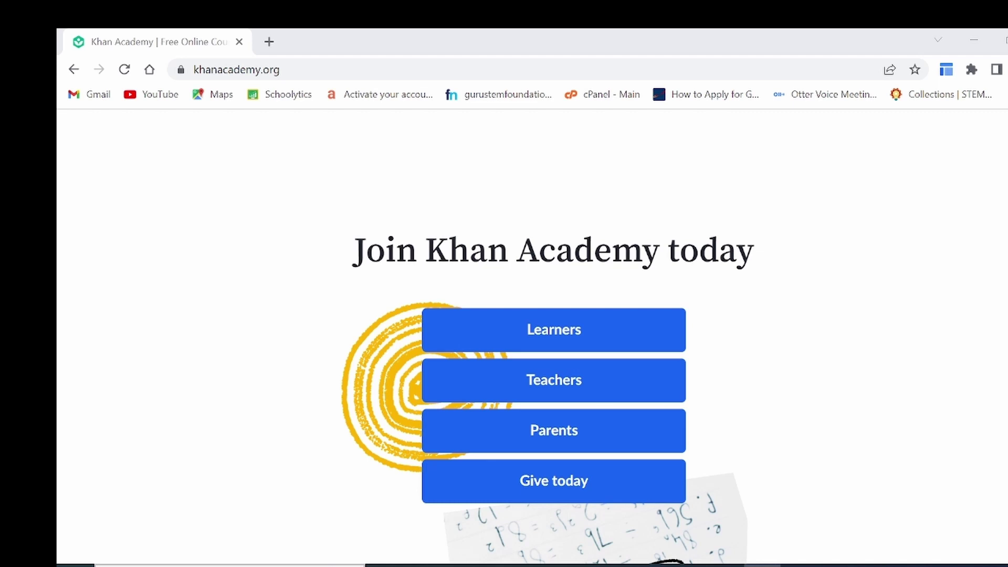
scroll(596, 263, "up", 15)
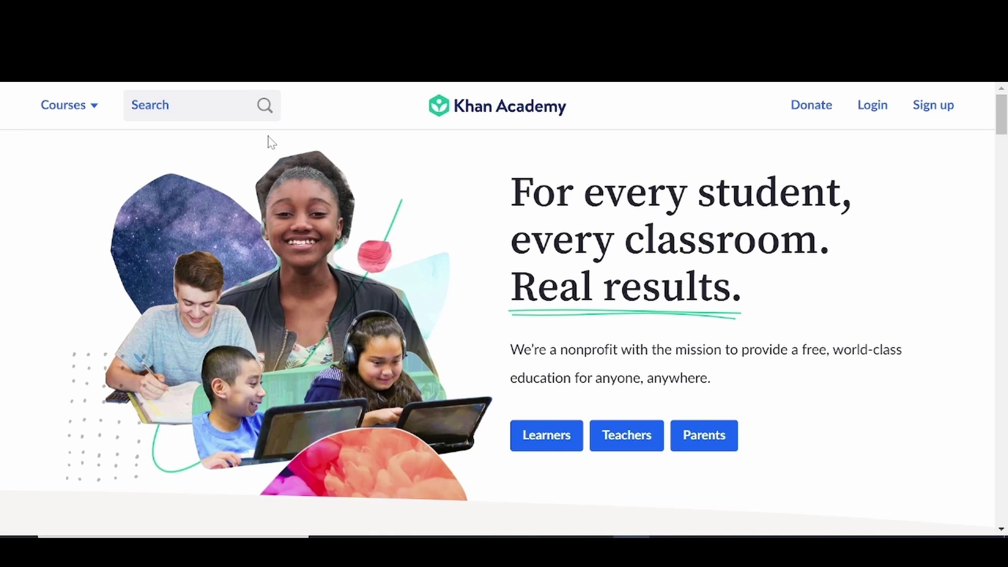
left_click(929, 112)
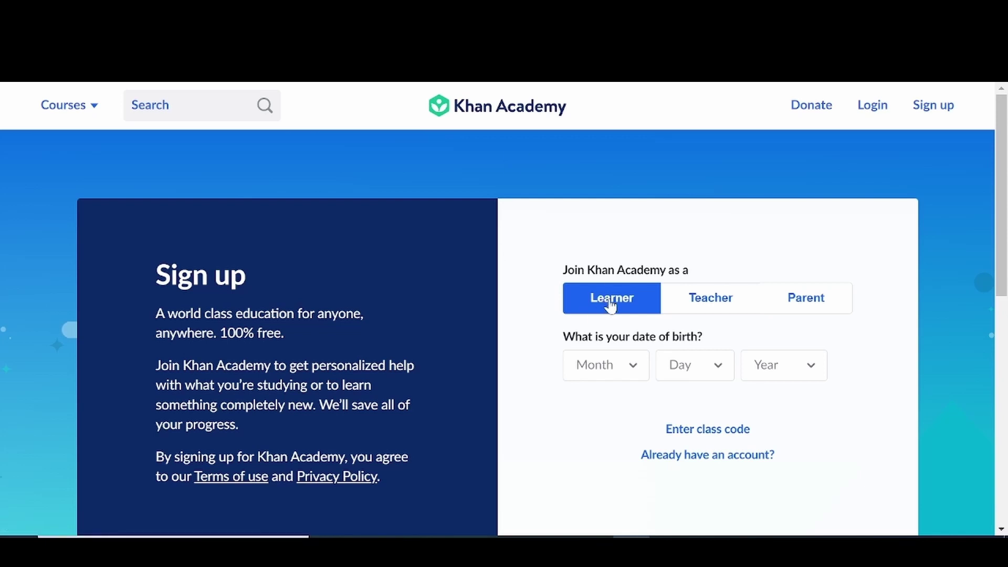
left_click(703, 311)
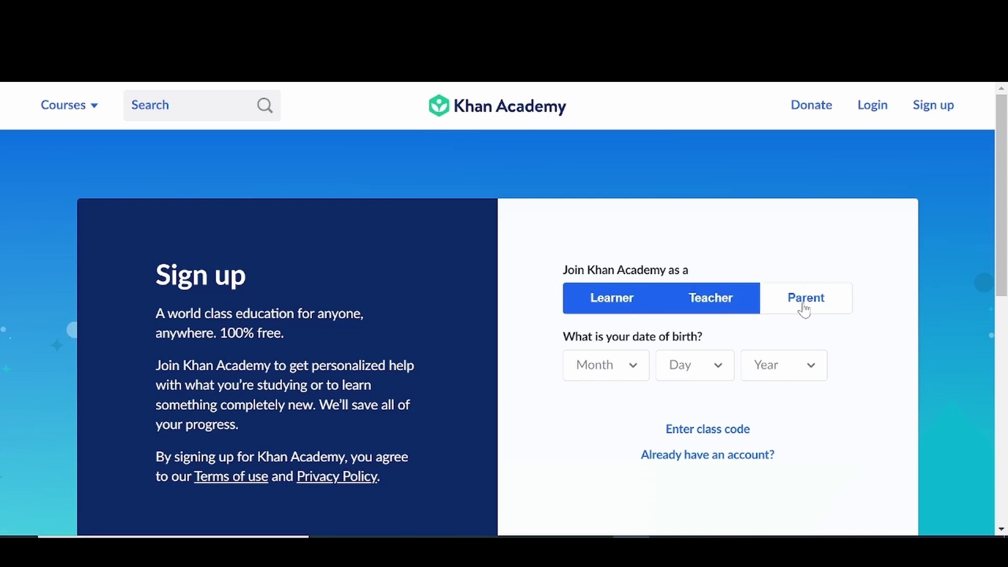
left_click(704, 310)
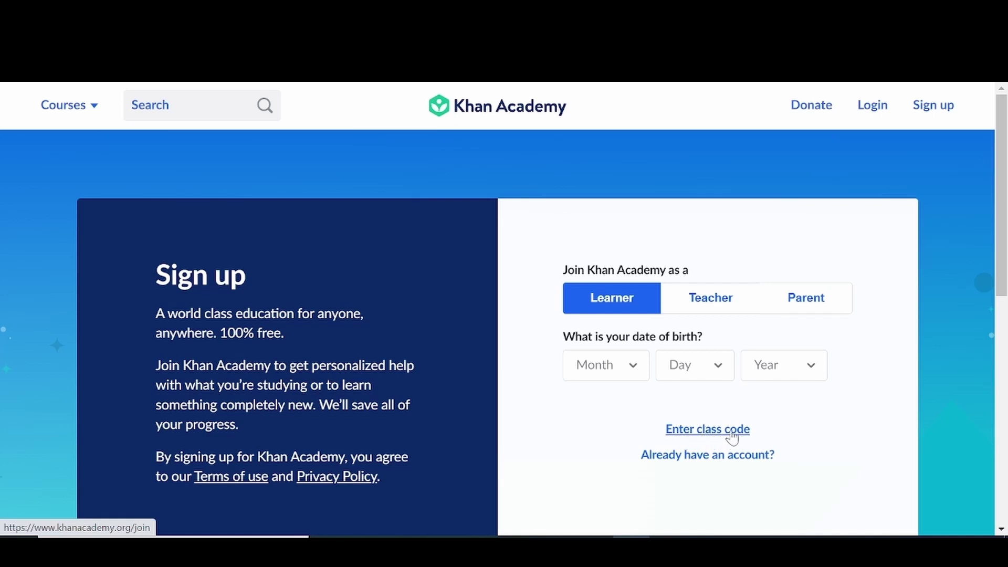
Step: Sign up as a teacher using the Google account
scroll(677, 410, "down", 4)
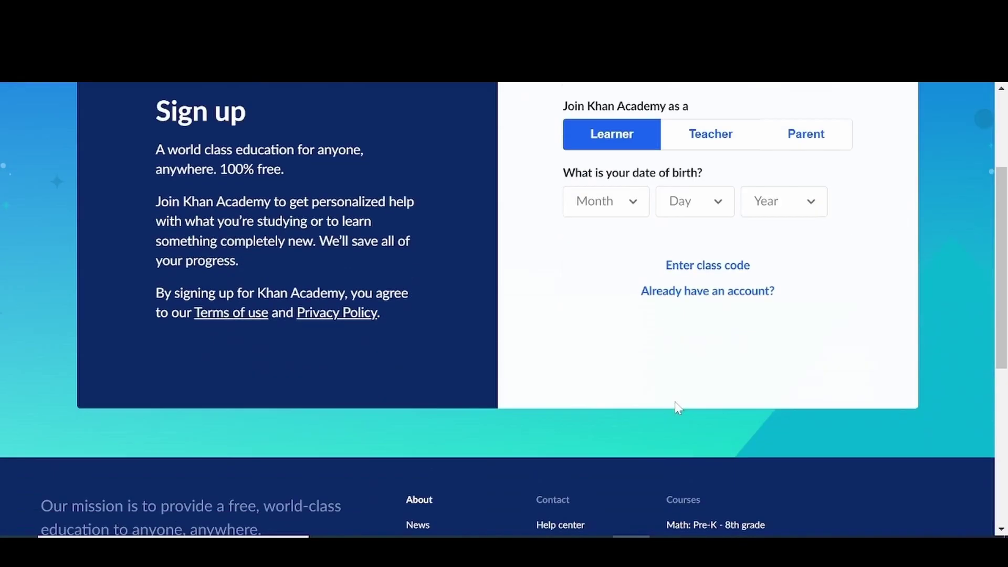
scroll(670, 383, "up", 4)
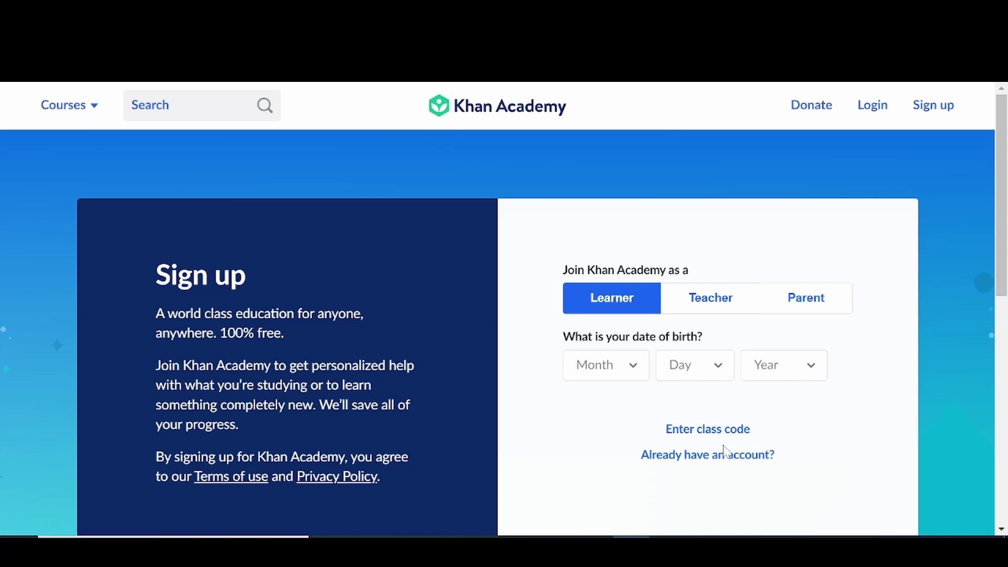
left_click(711, 299)
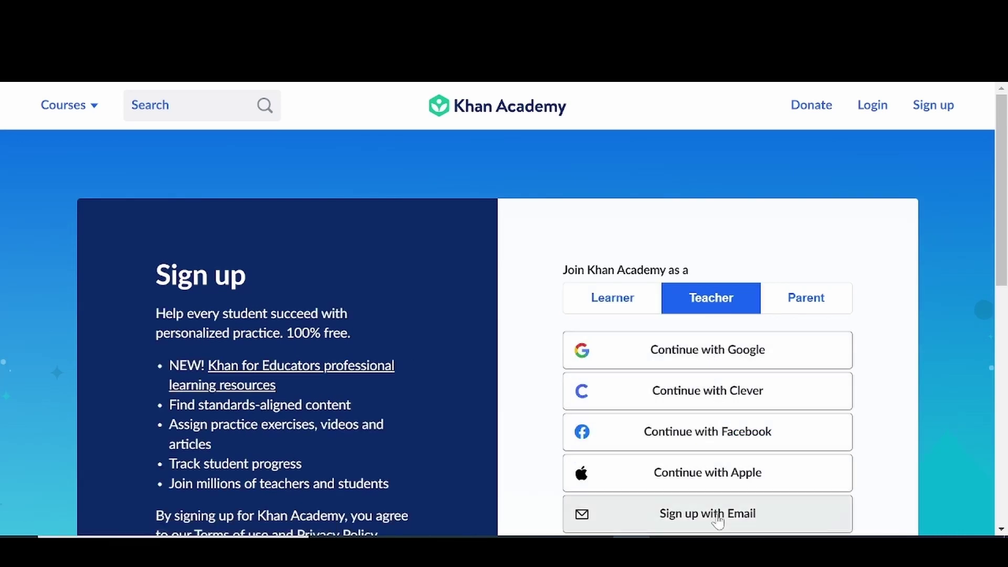
left_click(731, 358)
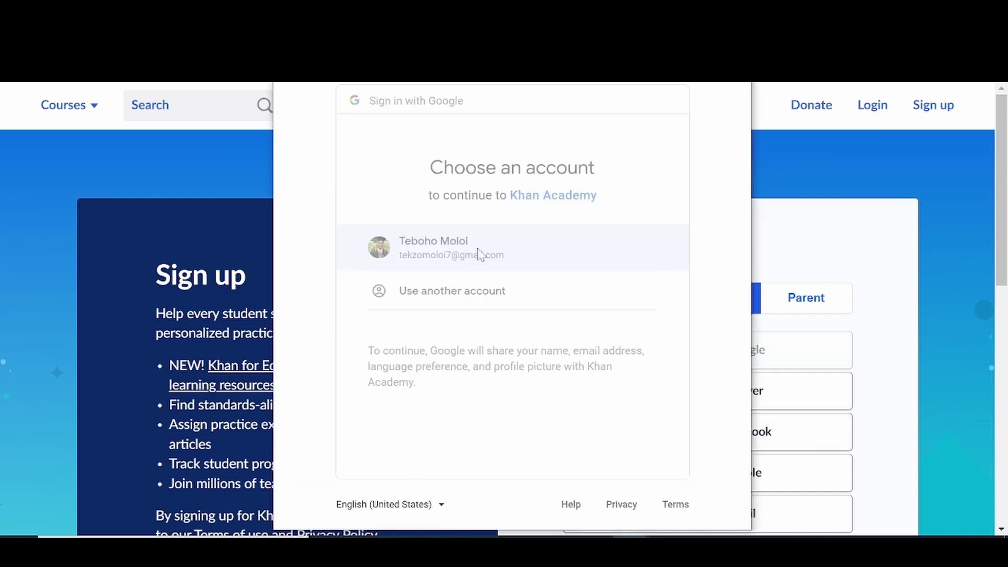
left_click(479, 252)
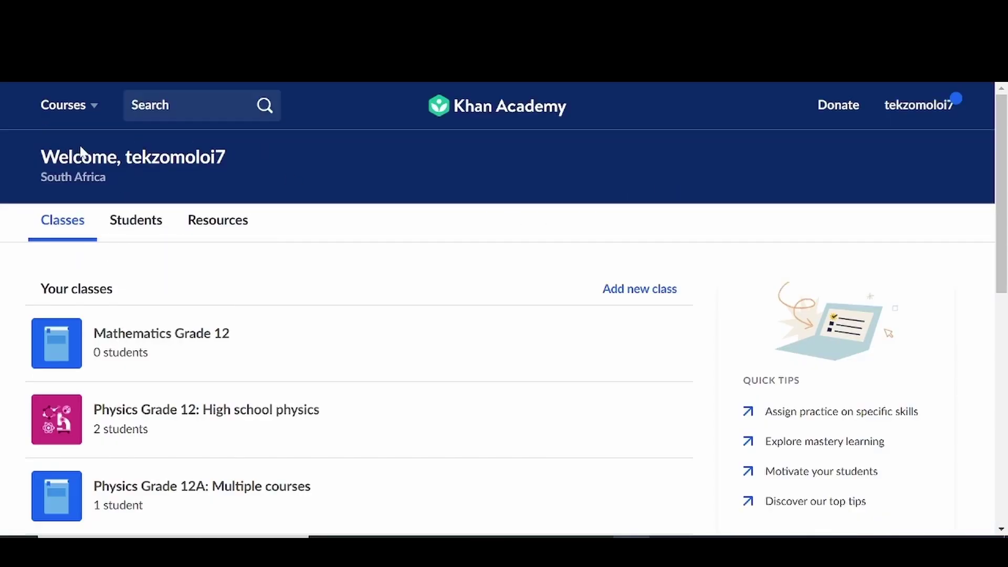
Step: Go to the Teacher dashboard from the account menu and open its Resources tab
scroll(226, 241, "down", 5)
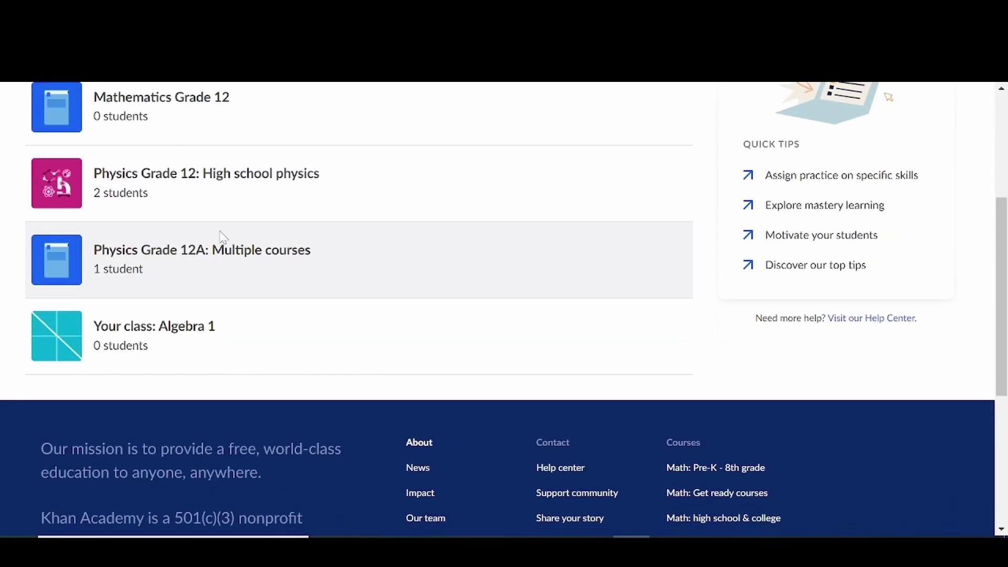
scroll(235, 237, "up", 5)
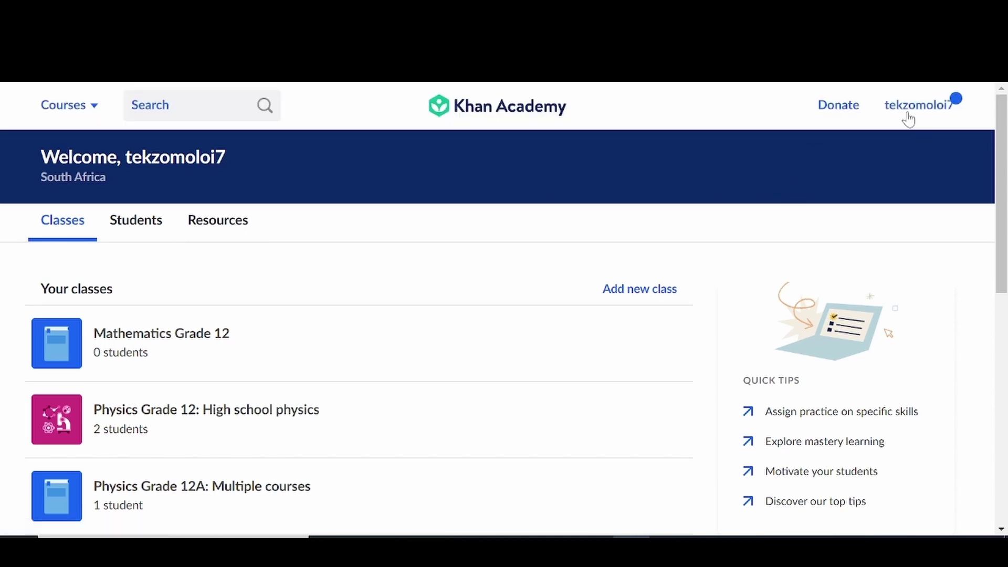
left_click(913, 115)
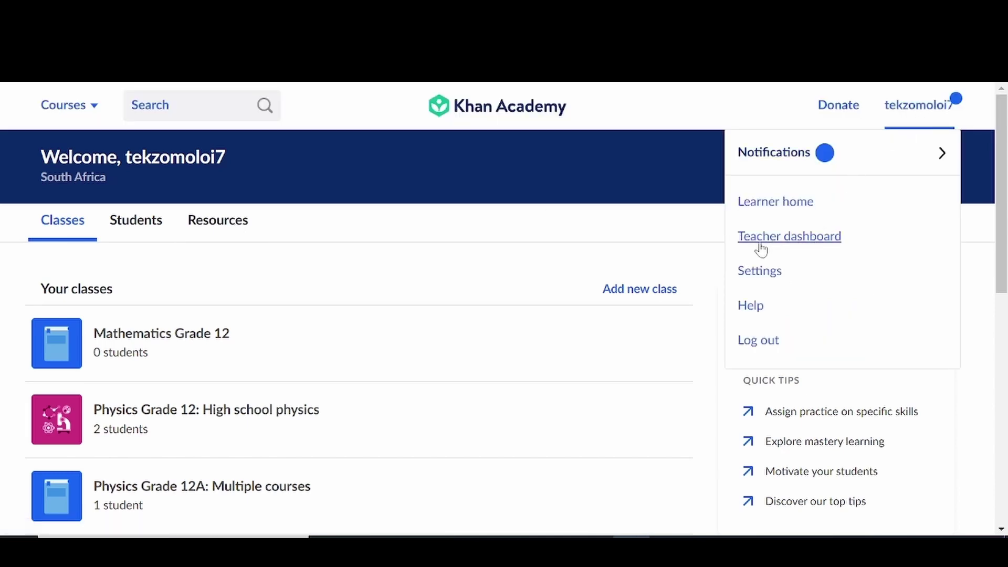
left_click(785, 237)
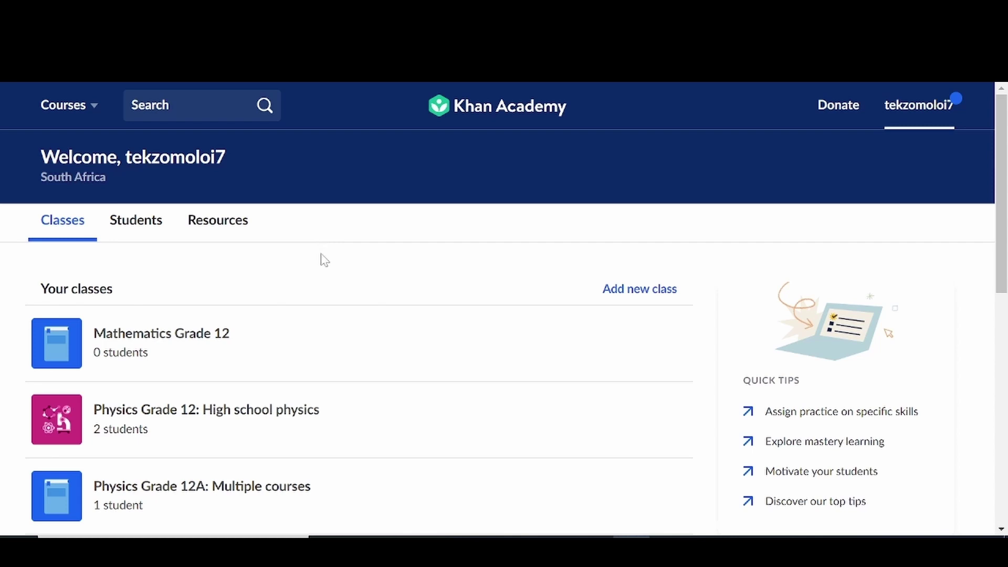
scroll(320, 257, "down", 3)
scroll(324, 252, "up", 3)
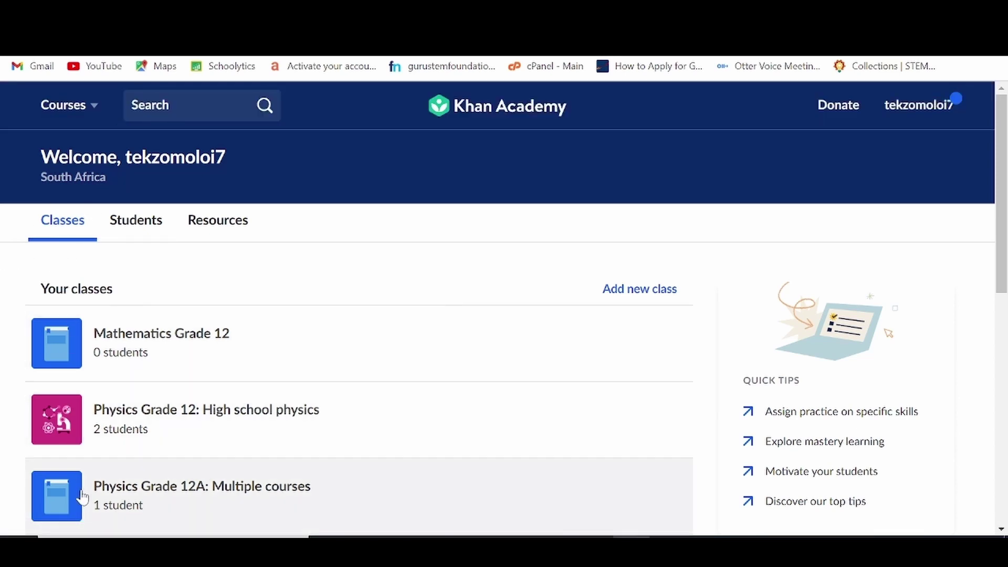
scroll(78, 499, "down", 6)
scroll(135, 262, "up", 6)
left_click(135, 219)
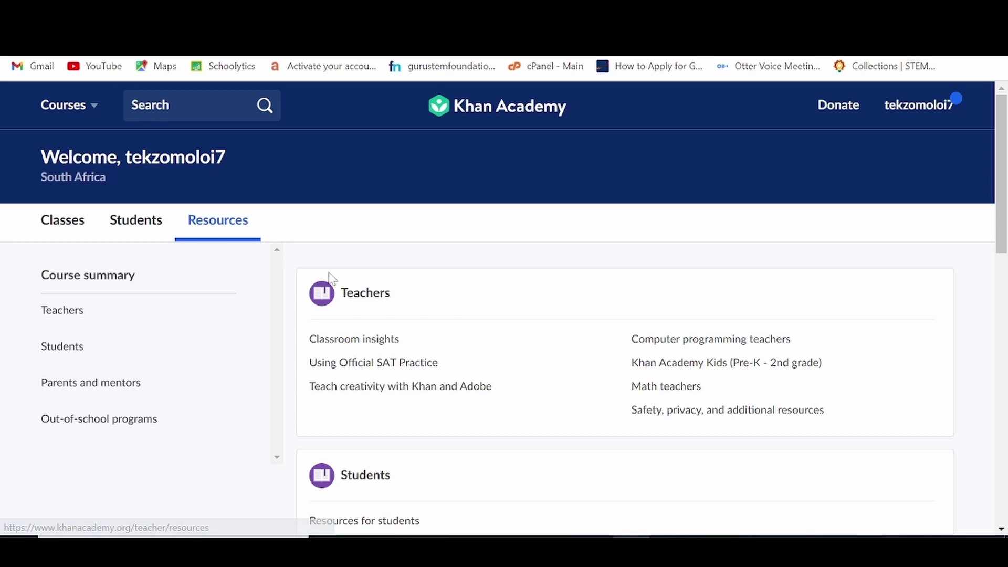
Step: Scroll through the Teachers, Students, Parents and mentors, and Out-of-school programs resource sections
scroll(341, 315, "down", 2)
scroll(348, 329, "down", 6)
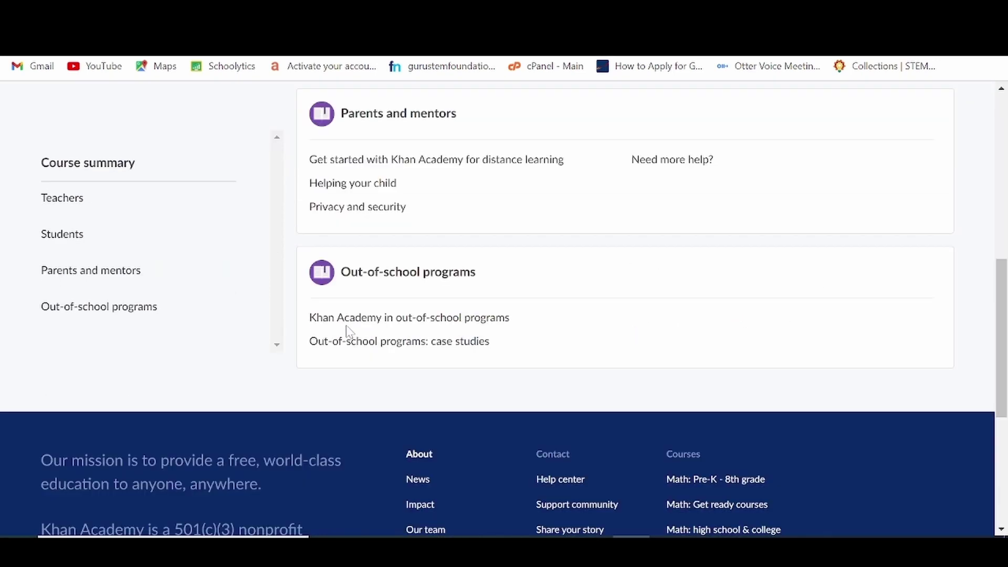
scroll(348, 329, "up", 5)
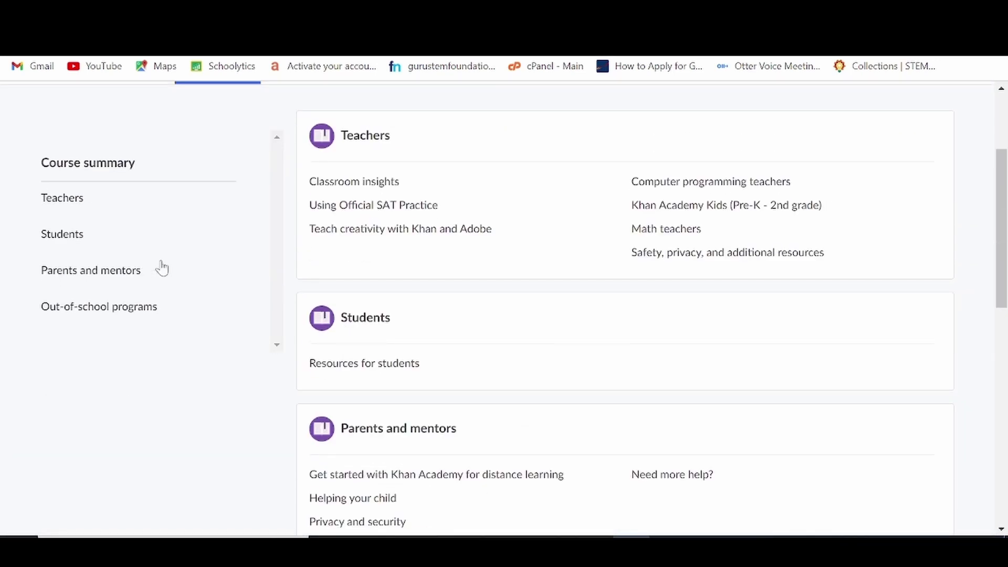
scroll(331, 254, "up", 1)
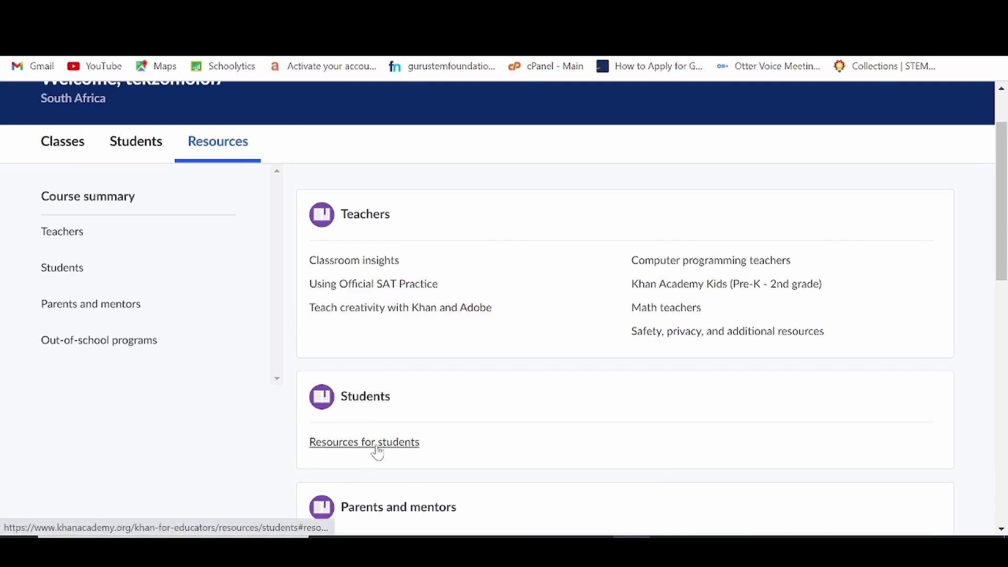
scroll(377, 452, "down", 1)
scroll(383, 443, "down", 1)
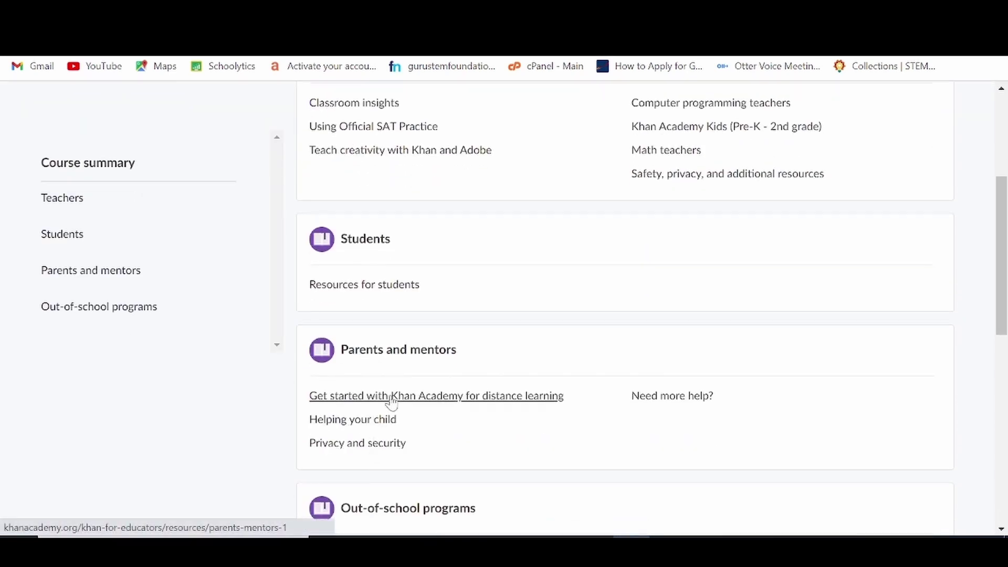
scroll(362, 445, "down", 2)
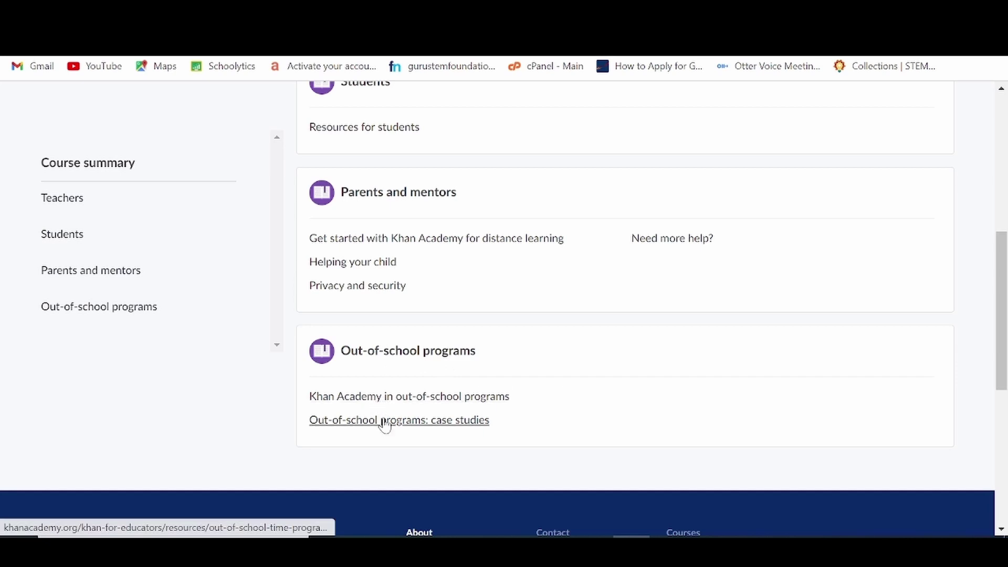
scroll(384, 424, "up", 5)
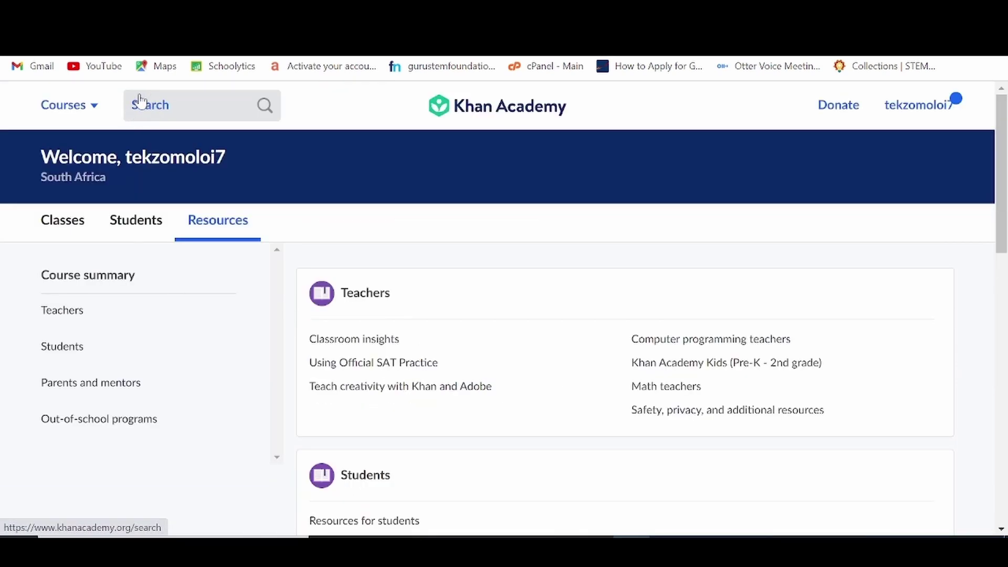
Step: Browse the full Courses catalogue
left_click(61, 111)
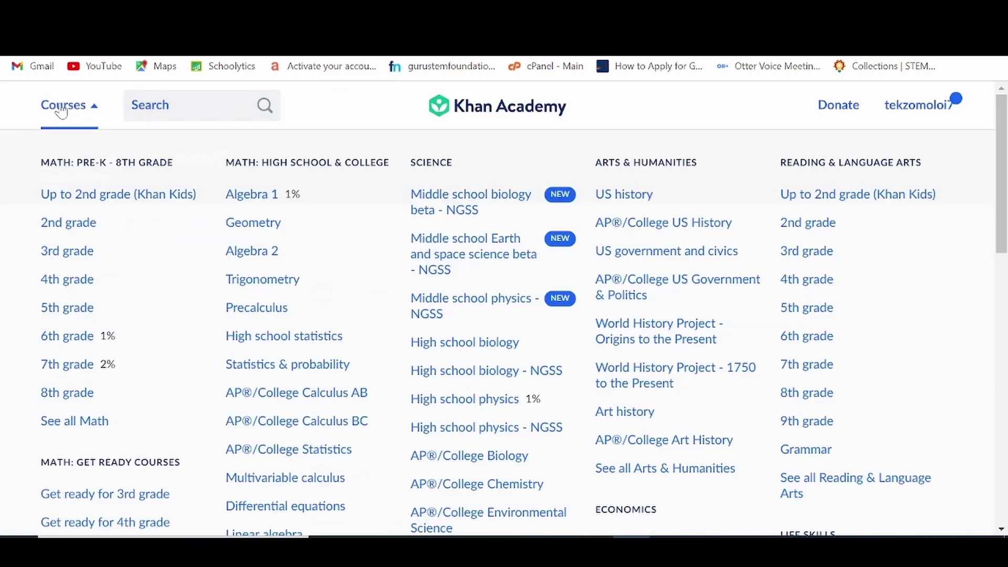
scroll(107, 209, "down", 2)
scroll(105, 209, "down", 5)
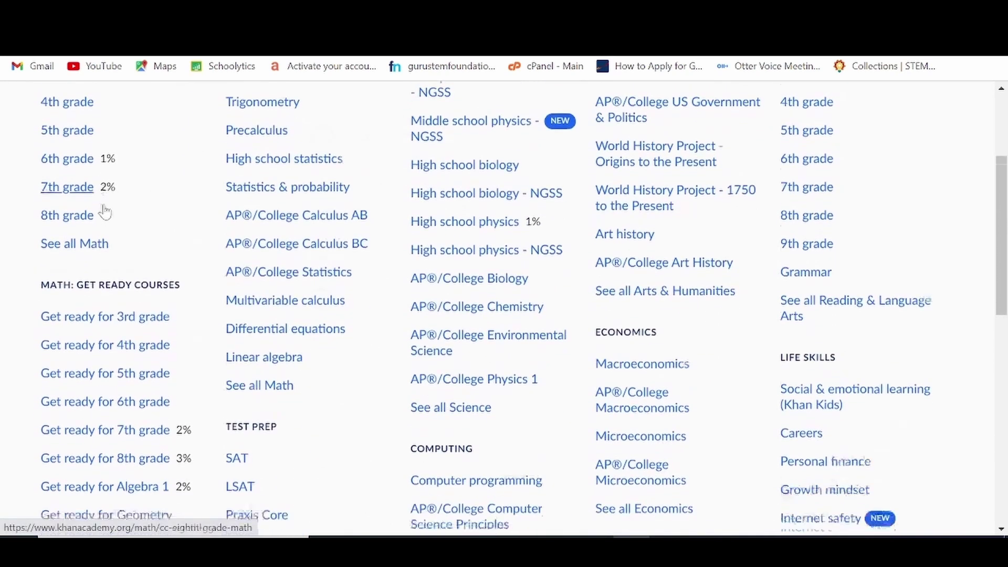
scroll(105, 210, "up", 6)
scroll(107, 209, "up", 2)
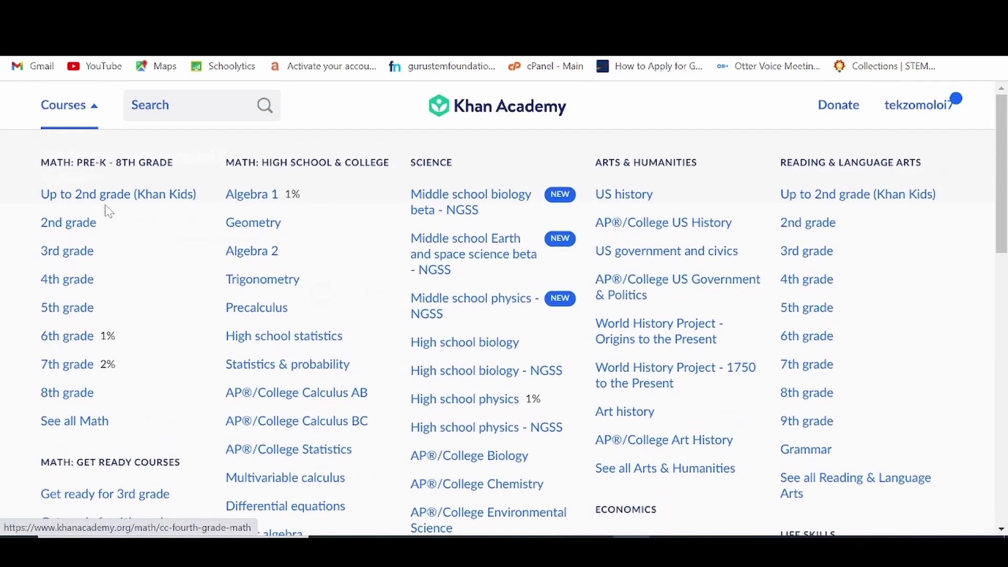
Step: Search for 'Organic chemistry', review the results, then return to the teacher dashboard
left_click(193, 105)
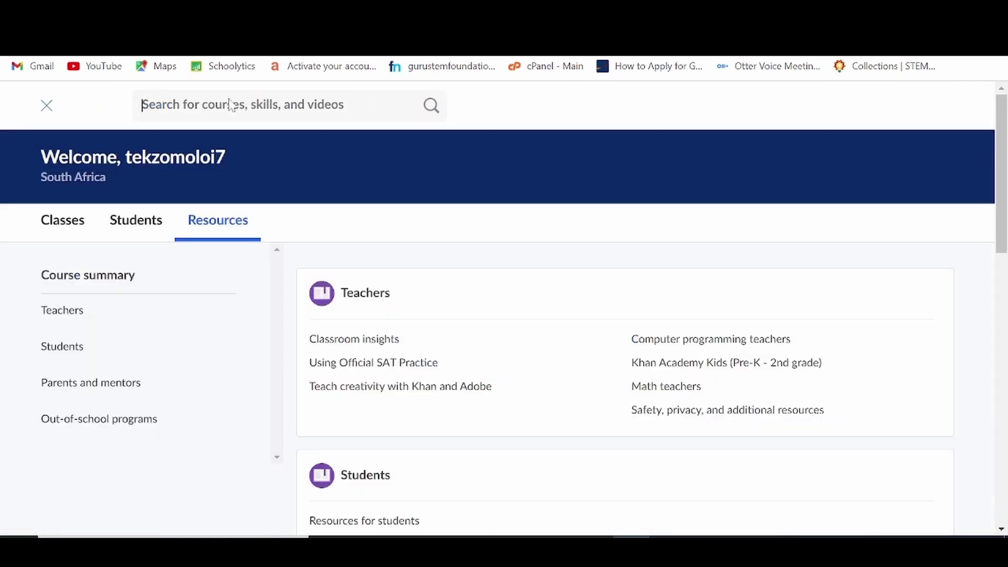
type("Organic ch")
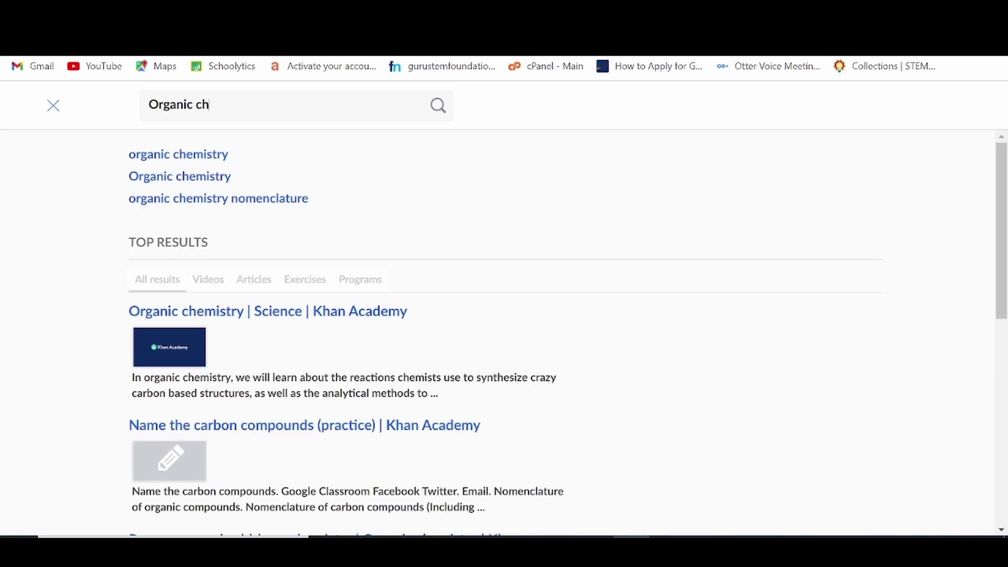
type("emistry")
key("Return")
scroll(165, 315, "down", 4)
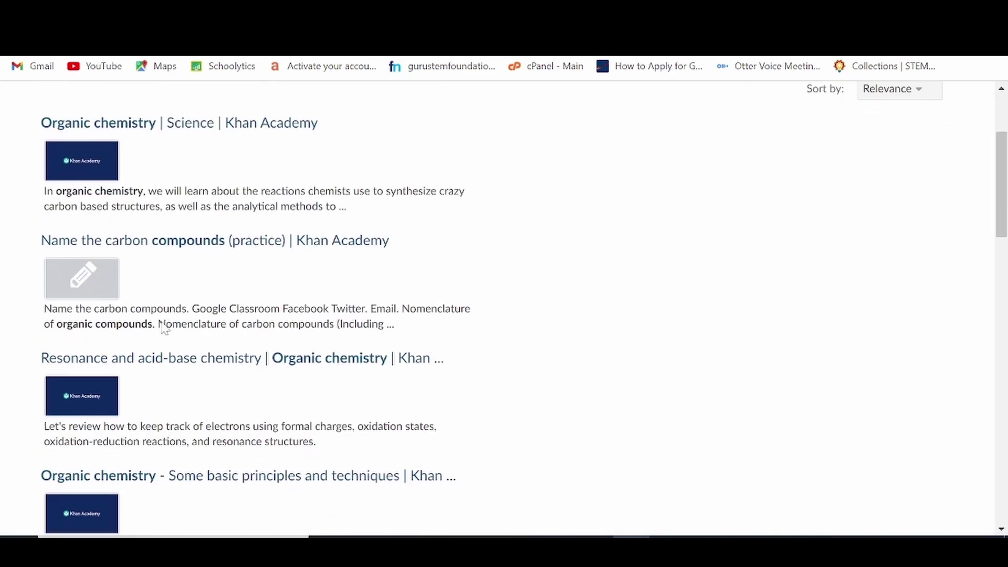
scroll(164, 315, "down", 3)
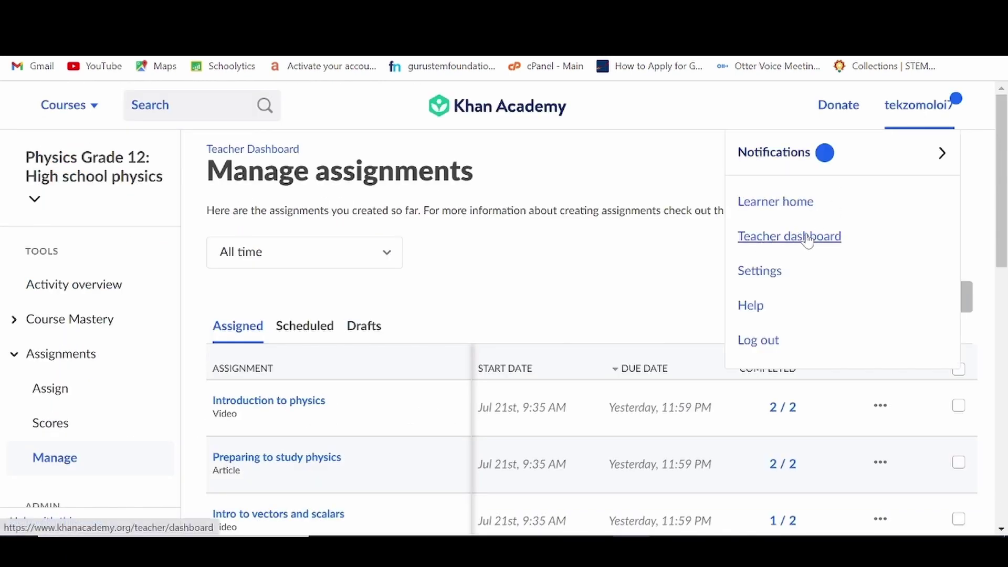
left_click(794, 239)
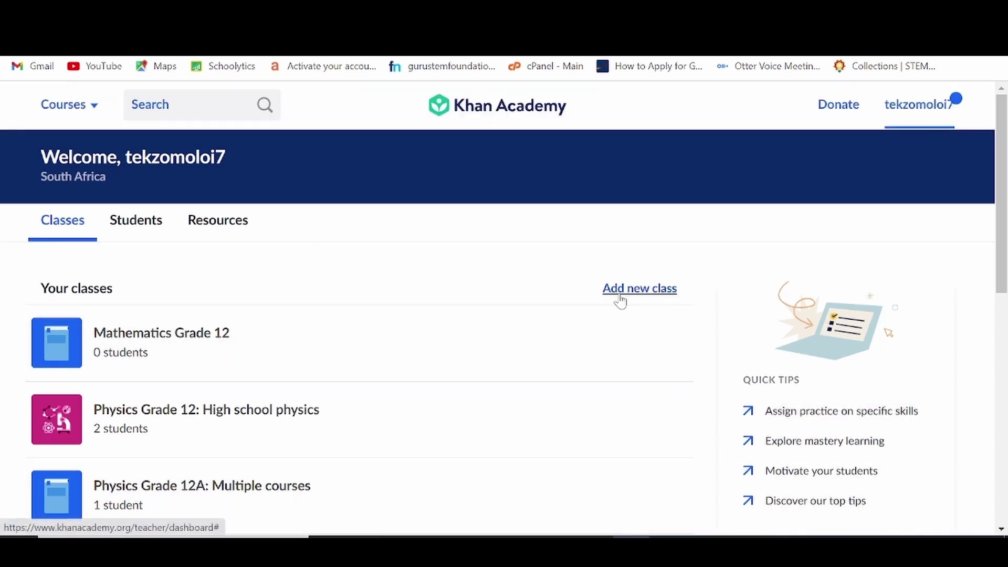
Step: Start a new class and choose to import Mathematics Grade 10 B from Google Classroom
left_click(636, 290)
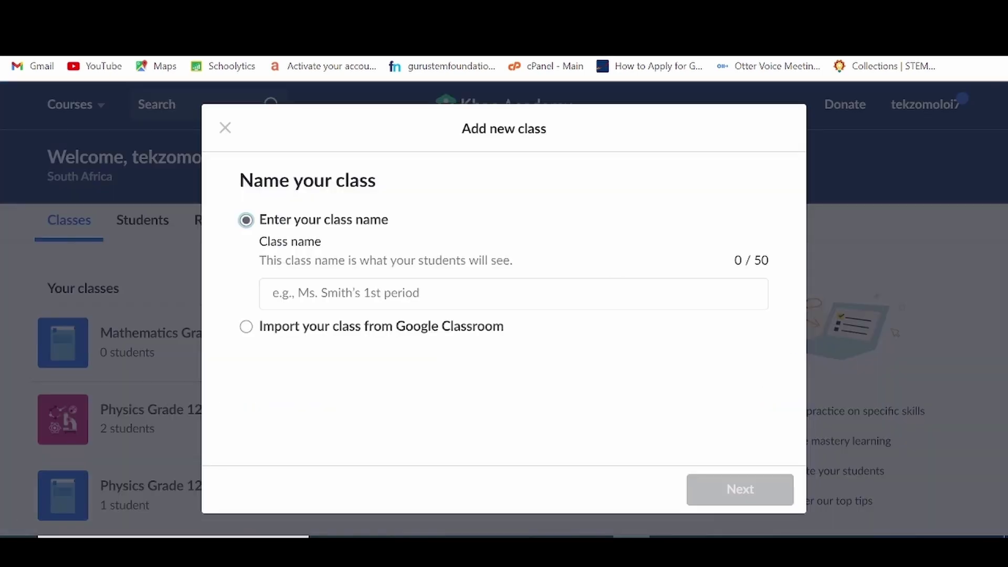
left_click(452, 294)
type("M")
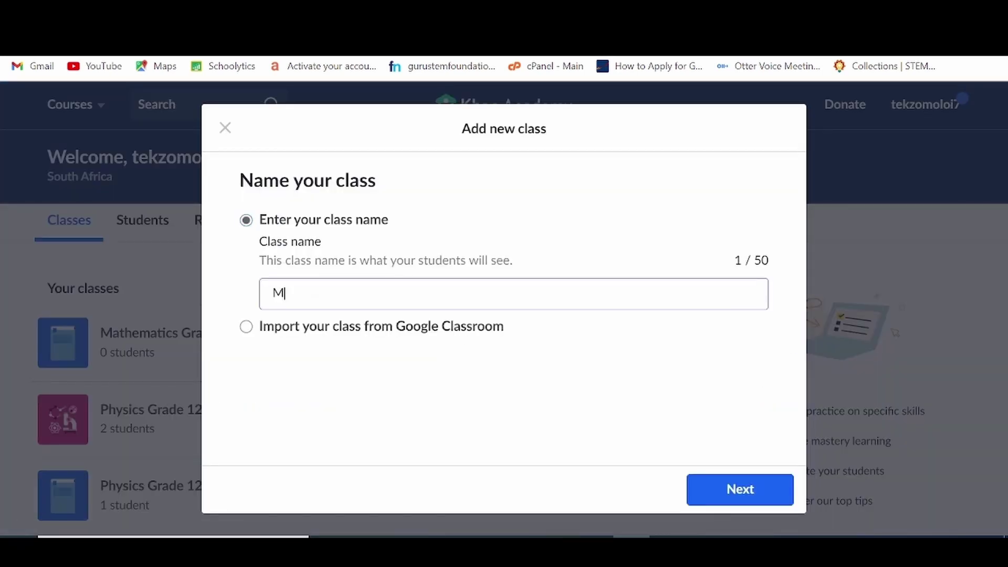
type("athematics Grade 11")
left_click(246, 326)
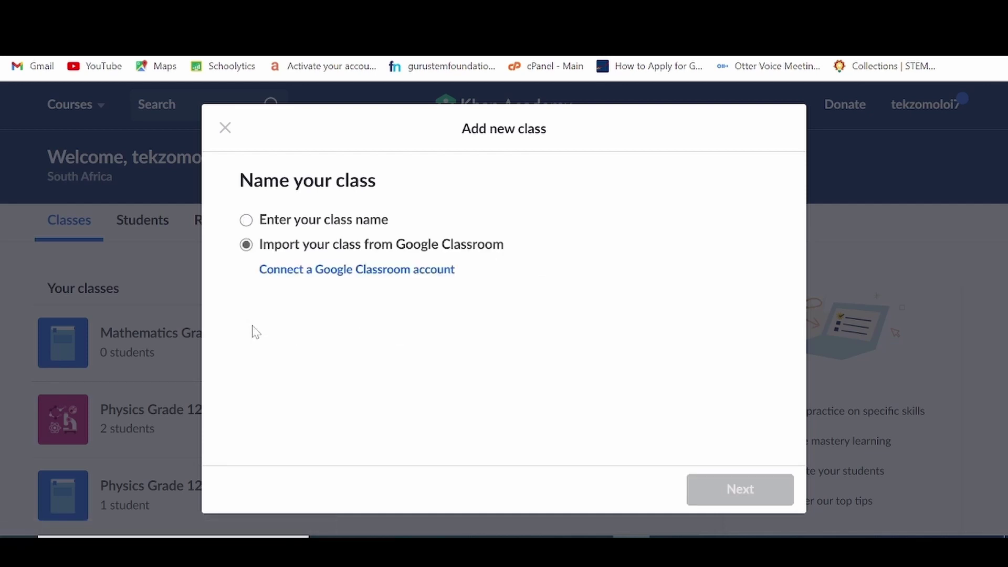
left_click(366, 275)
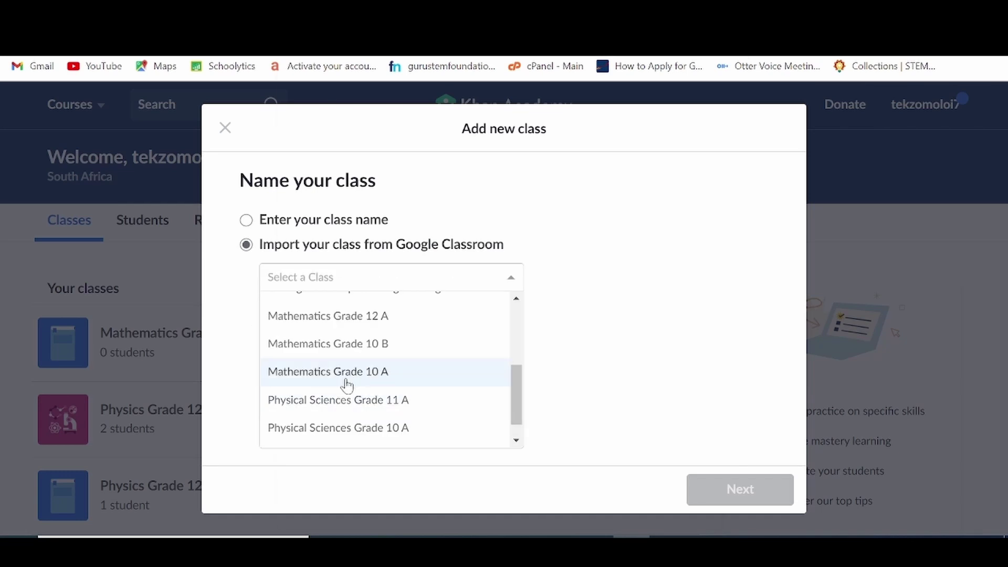
left_click(348, 342)
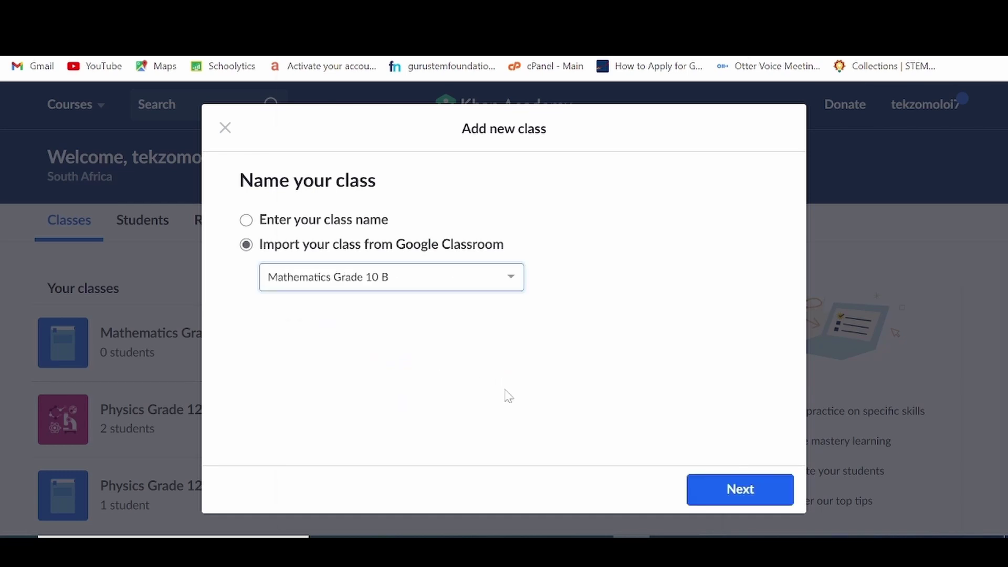
Step: Assign Algebra 1, Geometry, Trigonometry and Precalculus courses and create the class
left_click(735, 489)
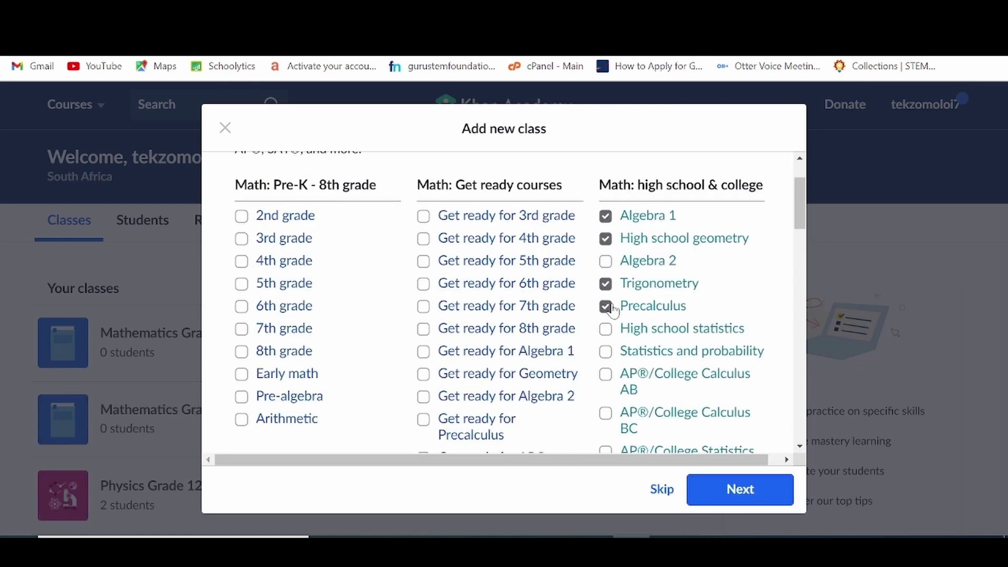
left_click(751, 496)
scroll(142, 380, "down", 3)
scroll(147, 373, "down", 1)
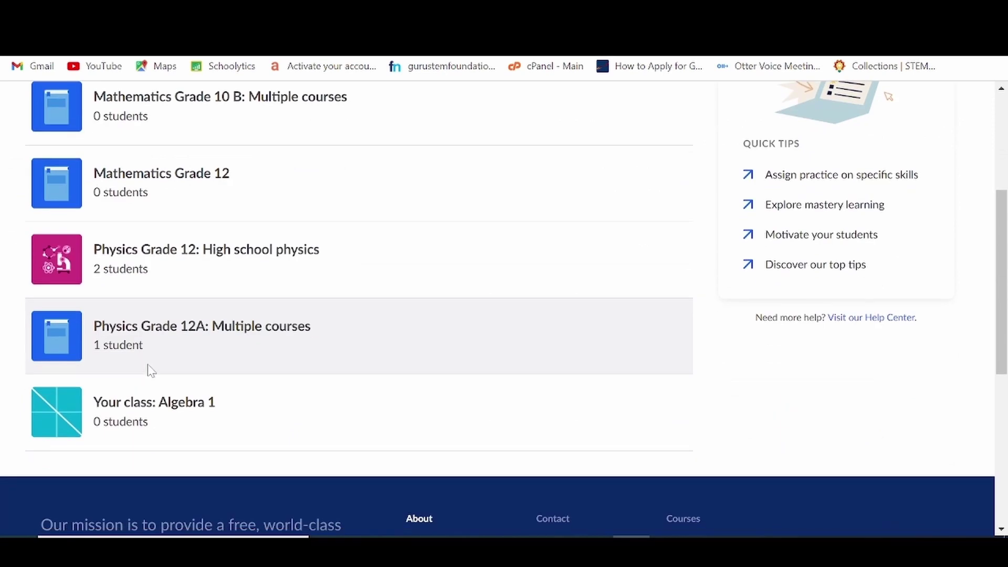
scroll(152, 362, "up", 5)
Step: Open the Mathematics Grade 10 B class roster
left_click(191, 340)
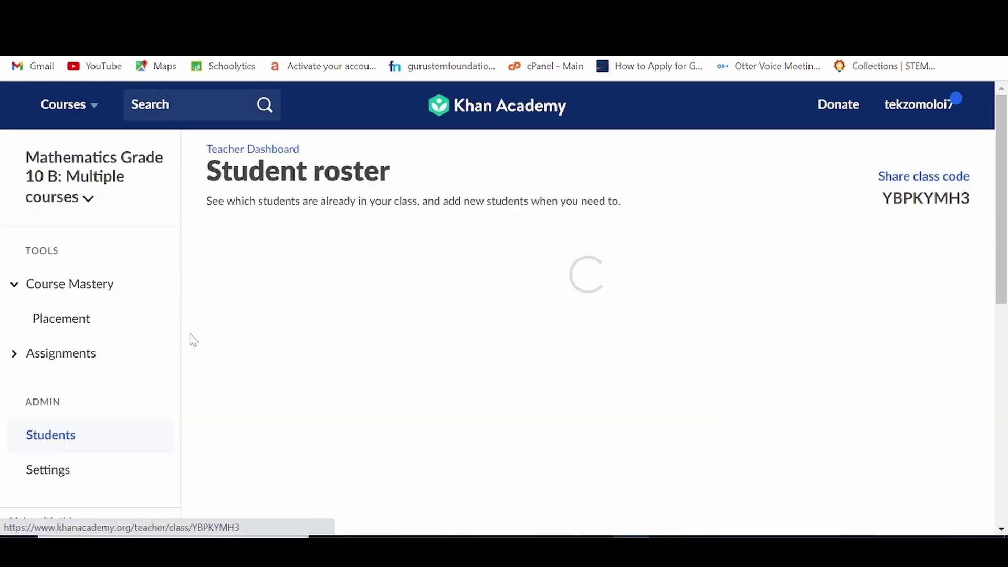
left_click(76, 362)
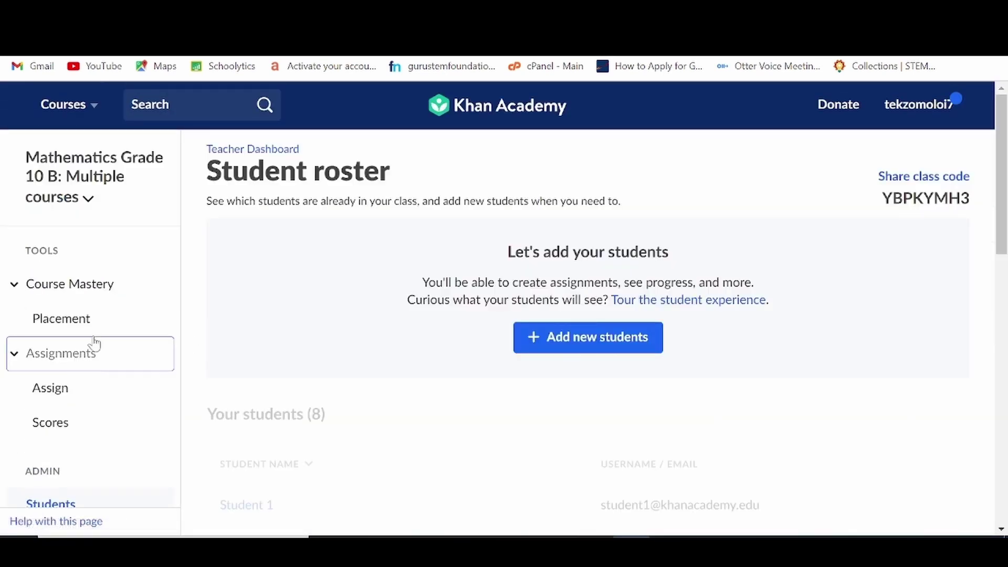
left_click(90, 287)
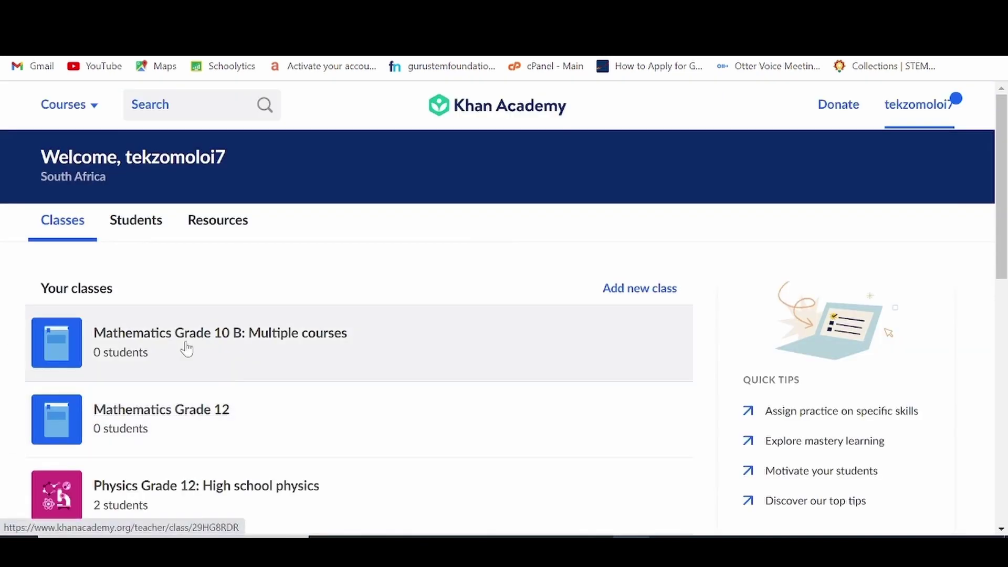
left_click(191, 345)
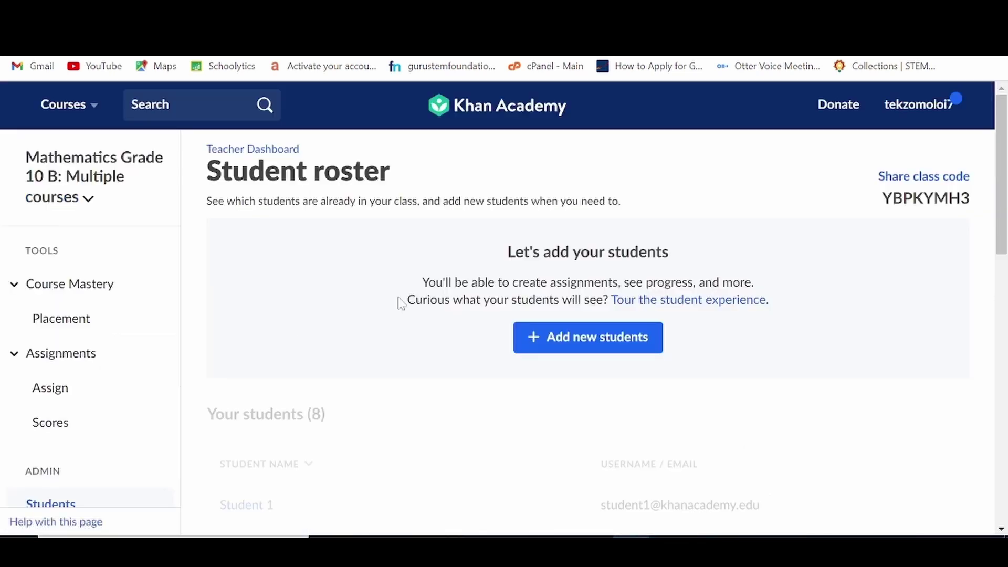
Step: Invite the Google Classroom class Mathematics Grade 10 A as students
left_click(578, 346)
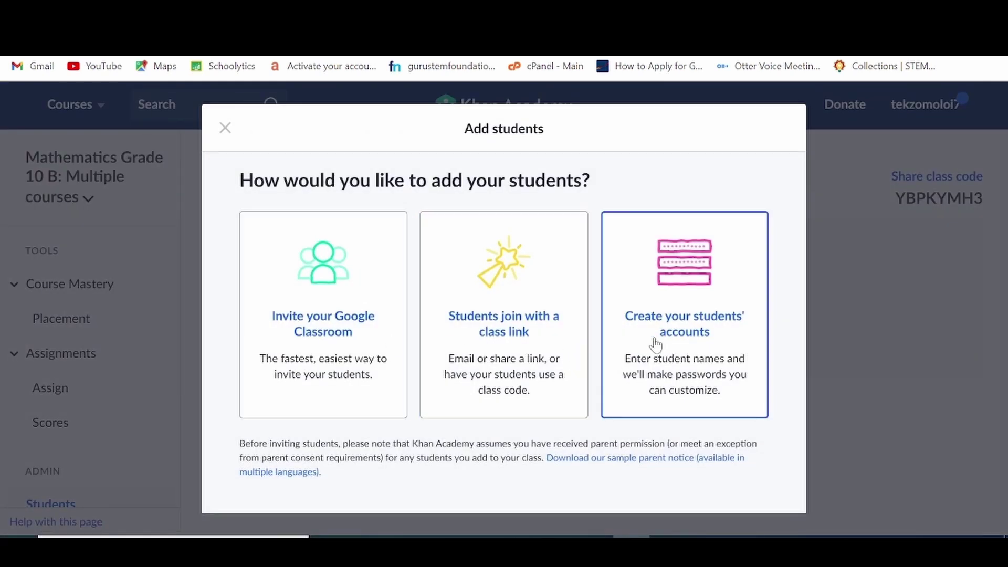
left_click(332, 340)
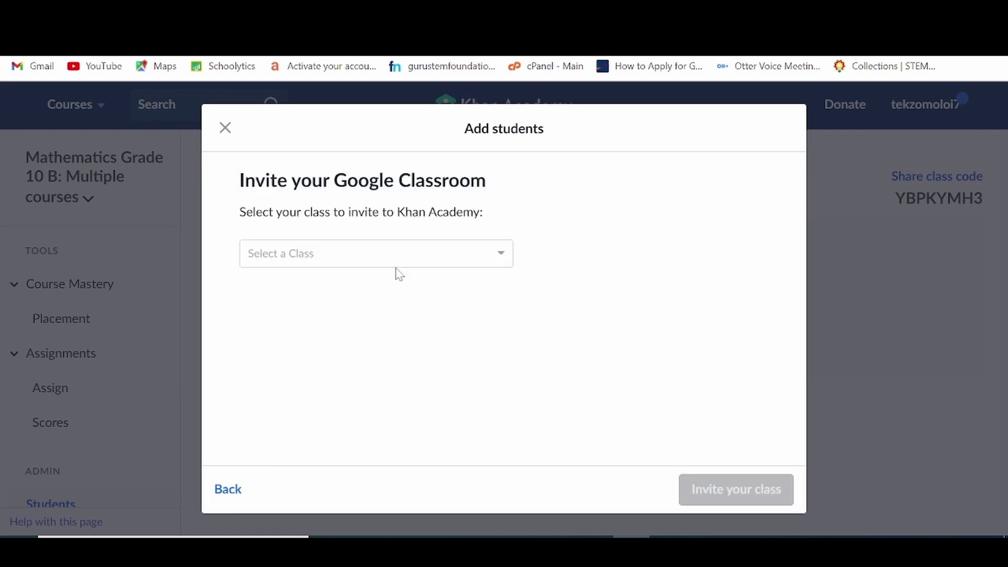
left_click(493, 258)
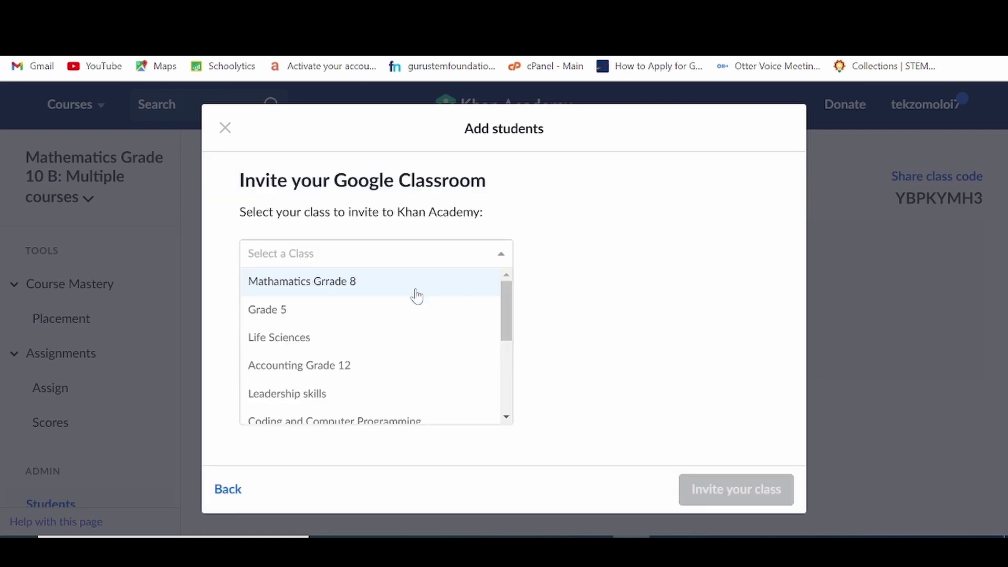
scroll(331, 367, "down", 4)
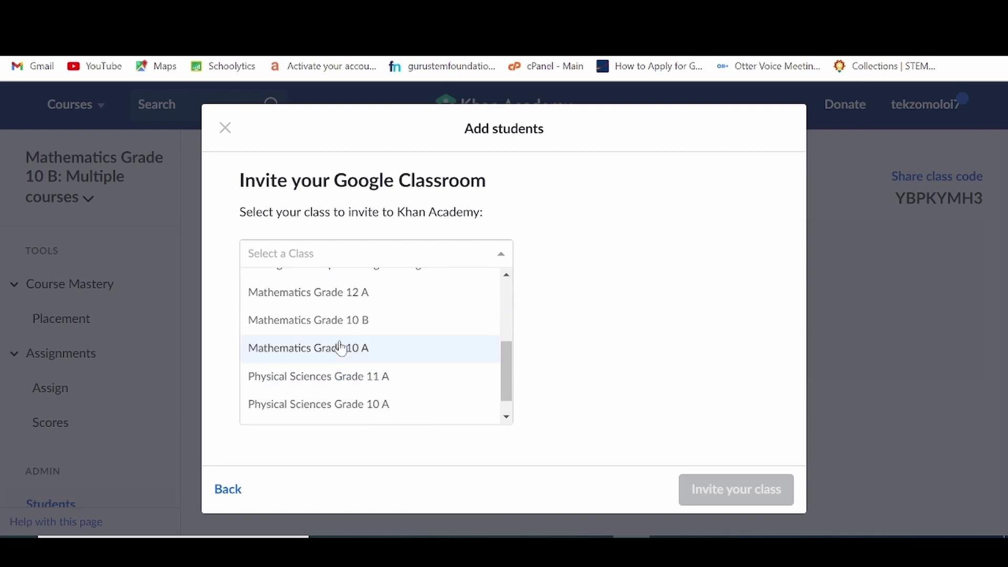
left_click(340, 348)
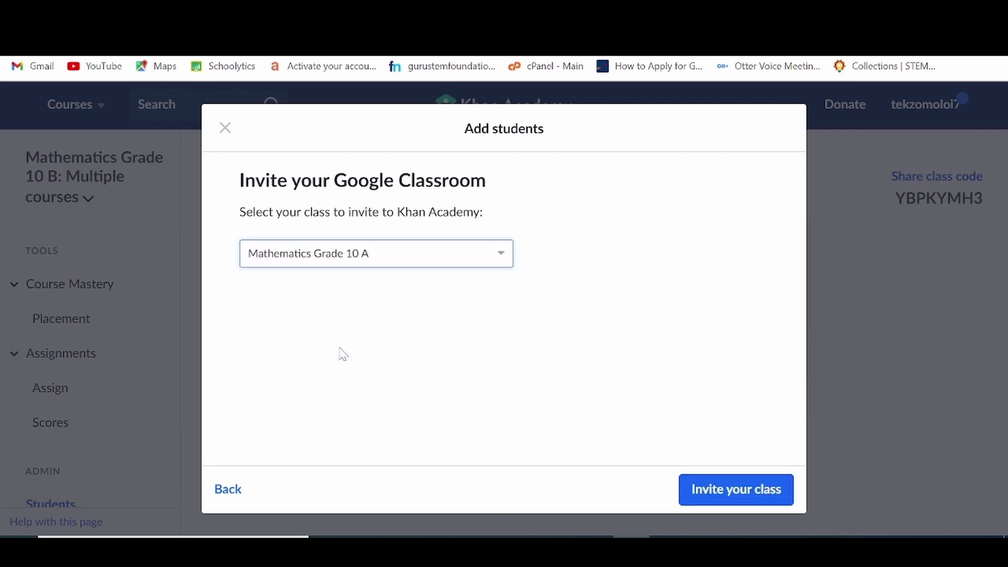
left_click(732, 488)
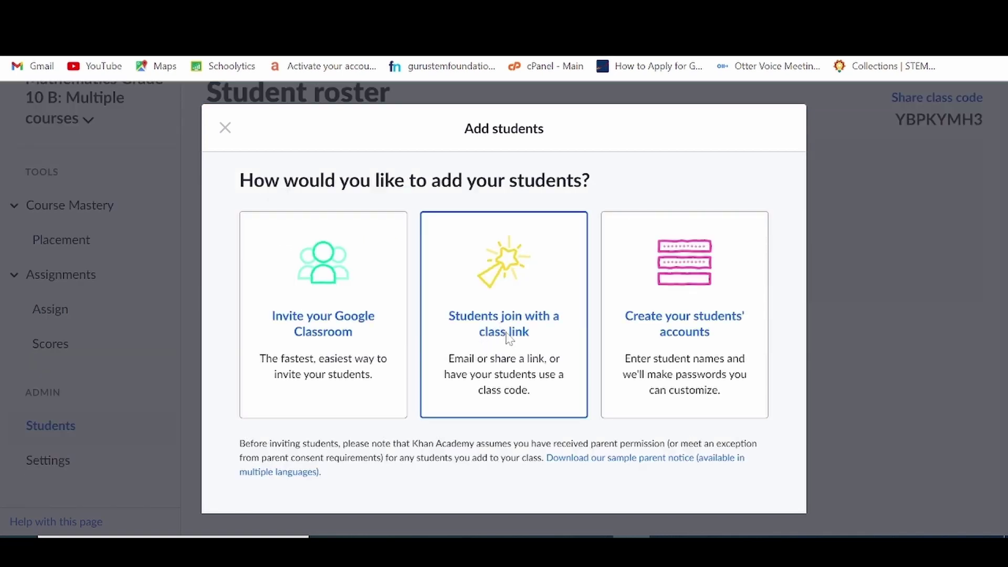
Step: Copy the class join link and highlight the class code
left_click(509, 338)
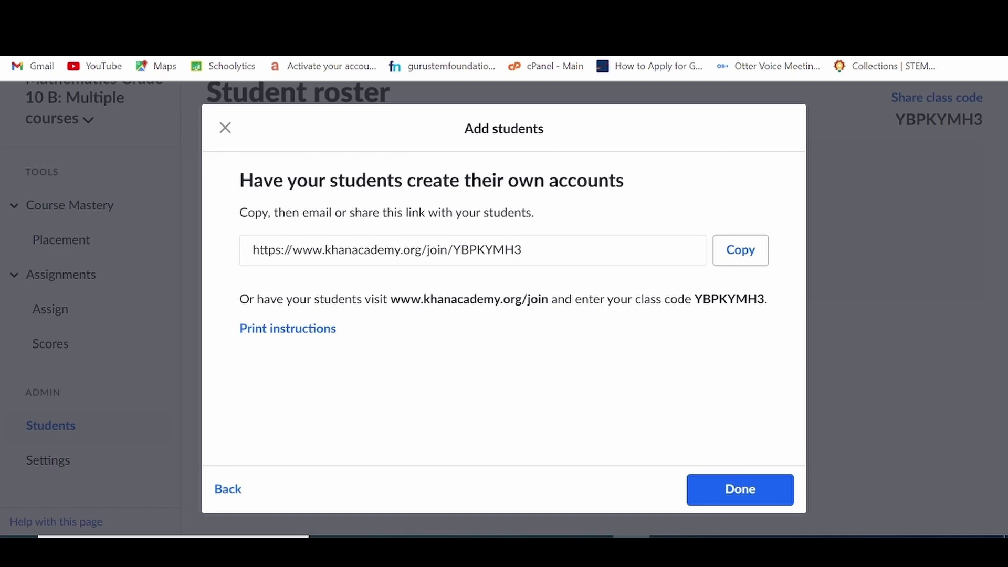
left_click_drag(253, 250, 521, 250)
key("ctrl+c")
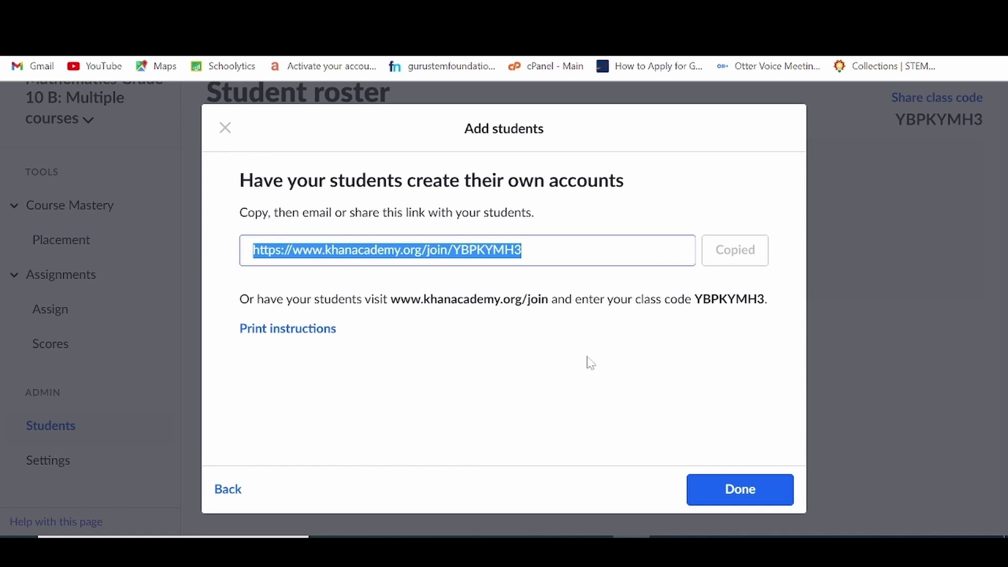
left_click_drag(694, 299, 764, 299)
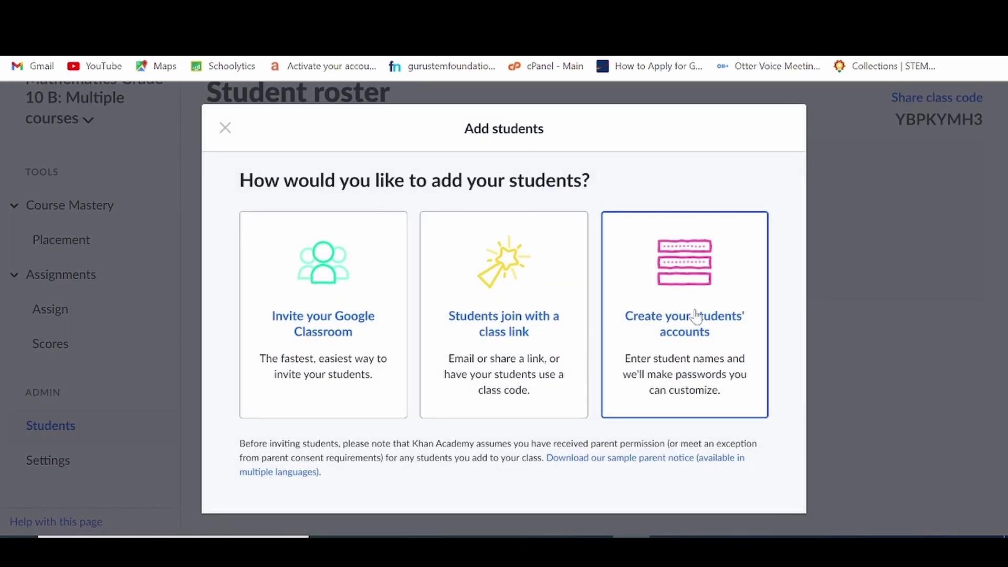
Step: Create a student account with the student's name and continue to the password step
left_click(696, 314)
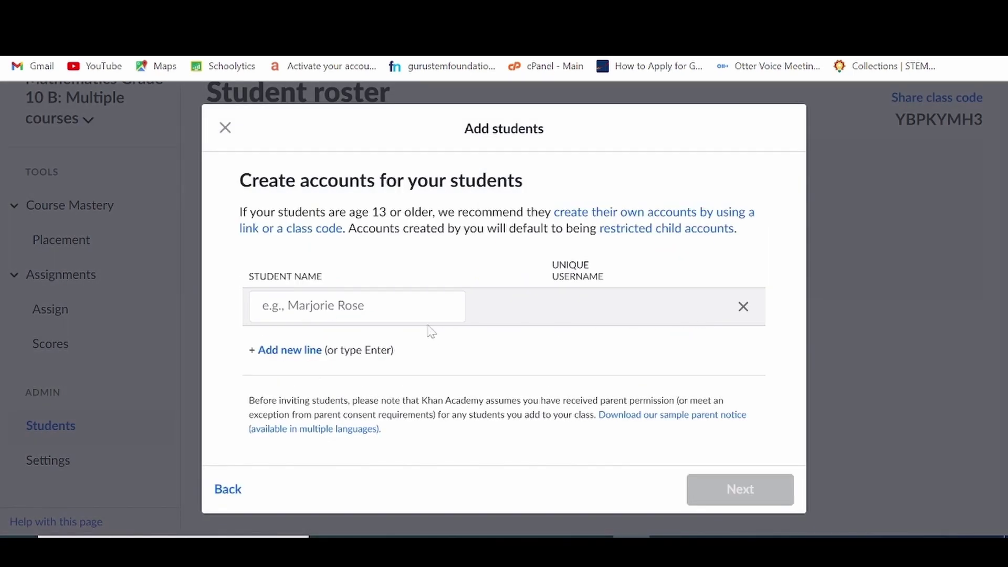
type("Lebo")
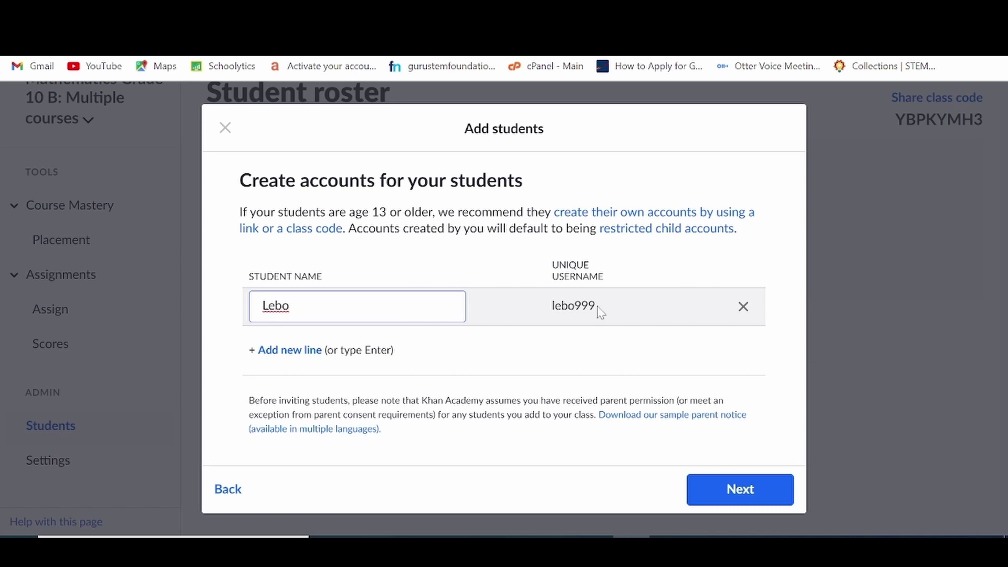
left_click(727, 494)
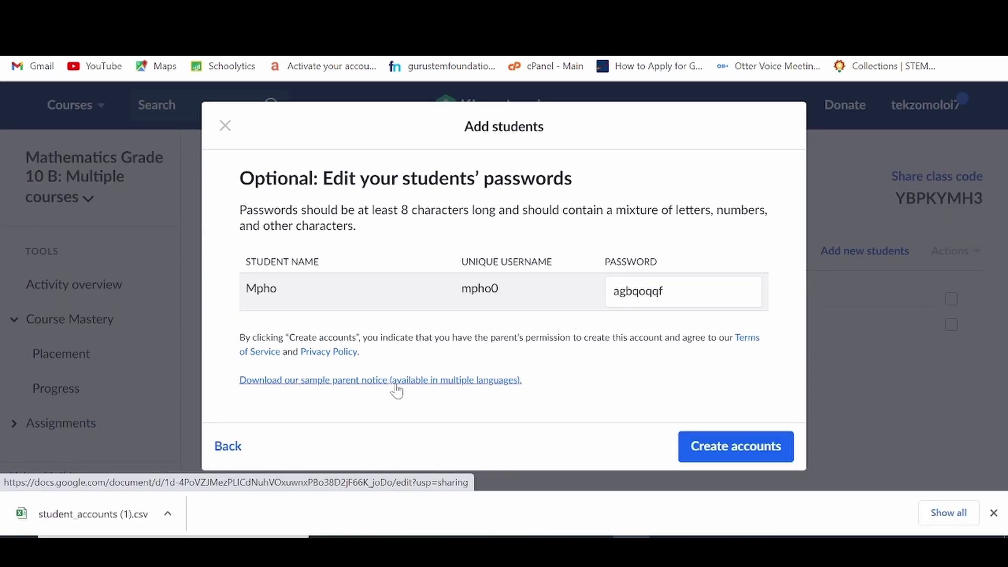
Step: Open the sample parent notice Google Doc and read through the letter and language links
left_click(378, 381)
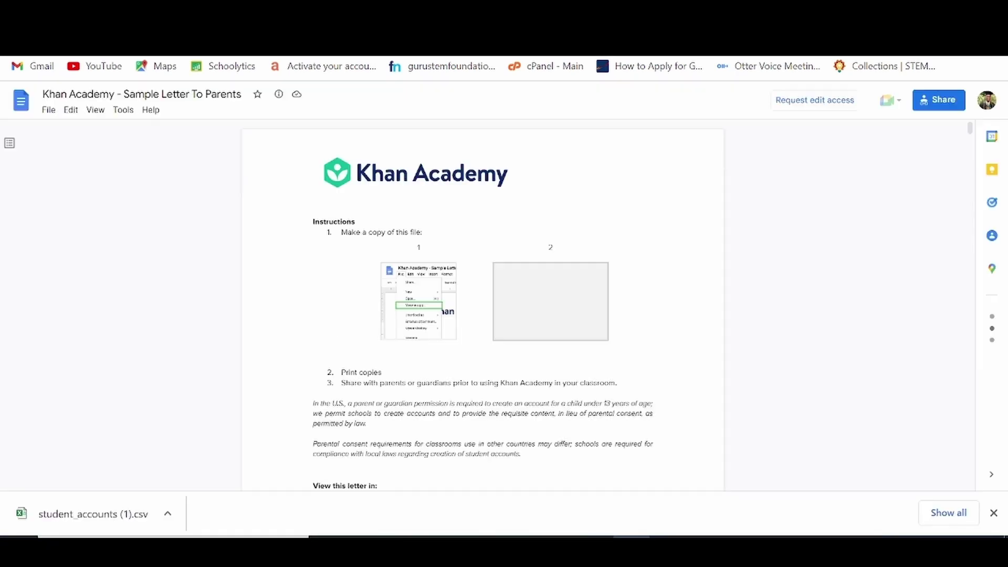
scroll(482, 305, "down", 4)
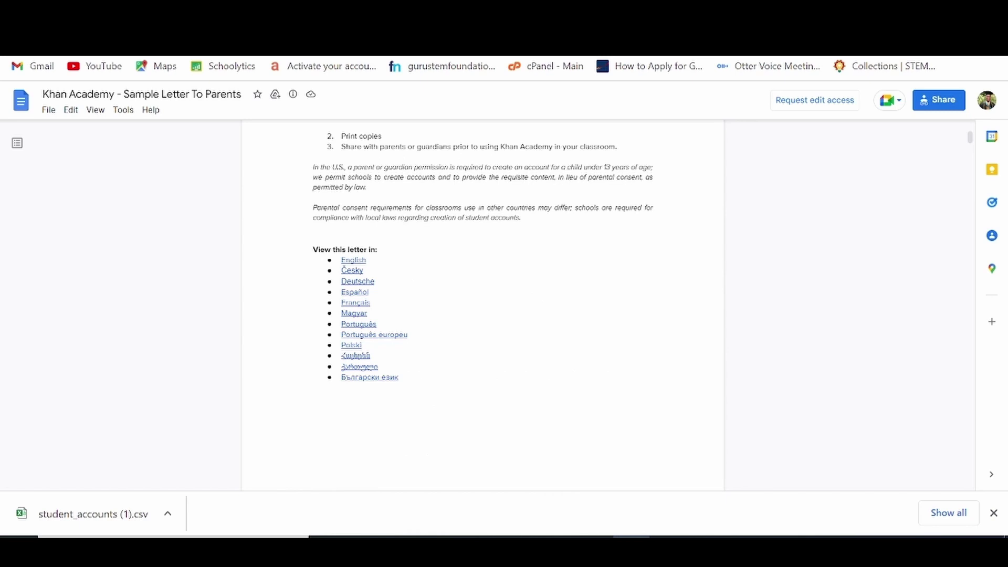
scroll(483, 304, "up", 3)
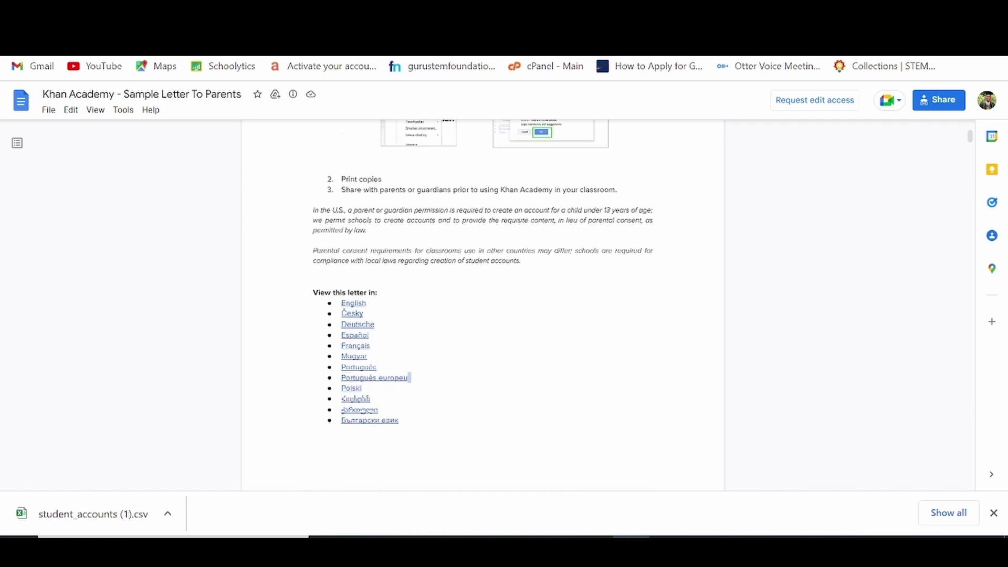
scroll(482, 304, "down", 8)
scroll(482, 304, "down", 3)
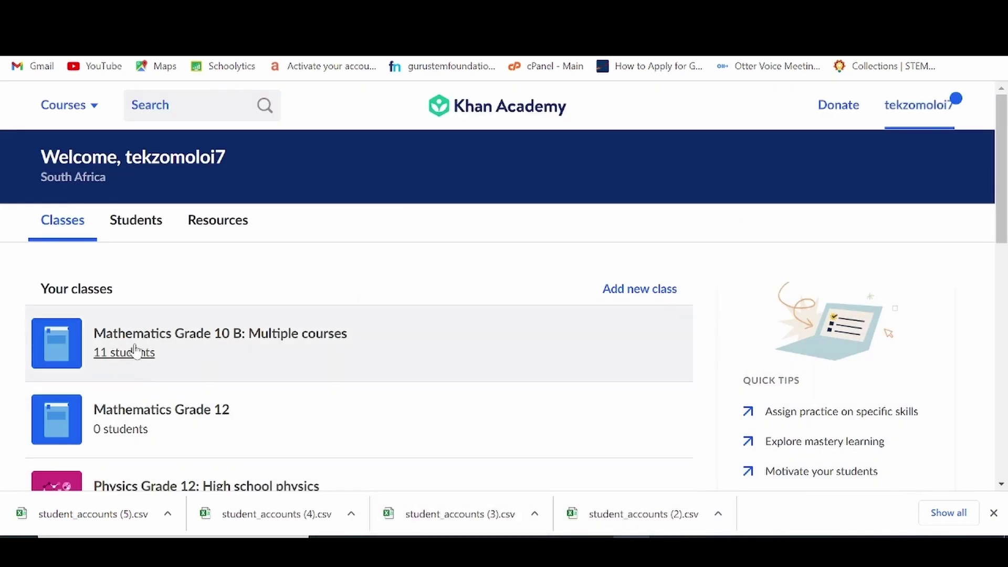
Step: Open the Mathematics Grade 10 B class's Activity overview
scroll(164, 371, "down", 3)
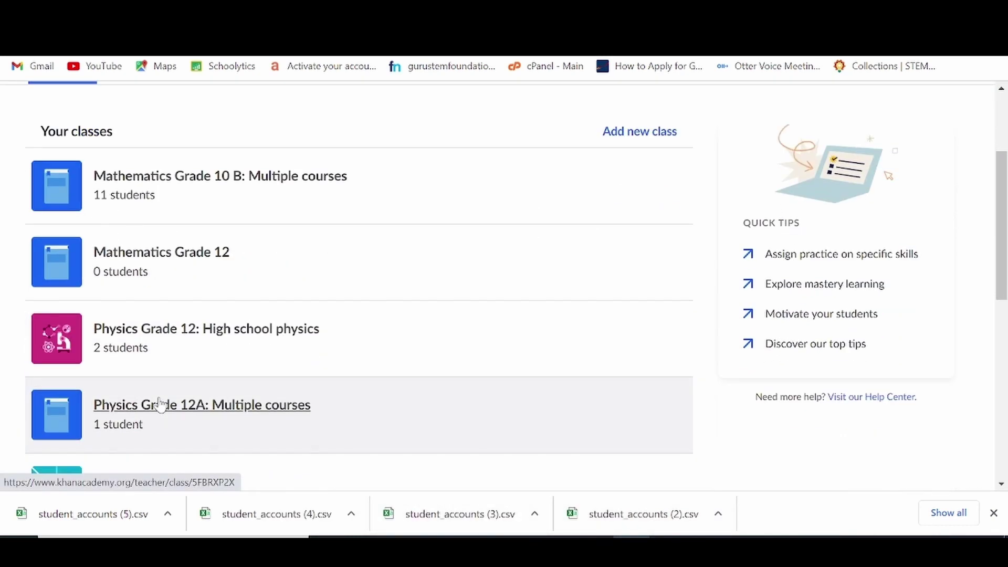
scroll(164, 396, "up", 2)
scroll(167, 377, "up", 1)
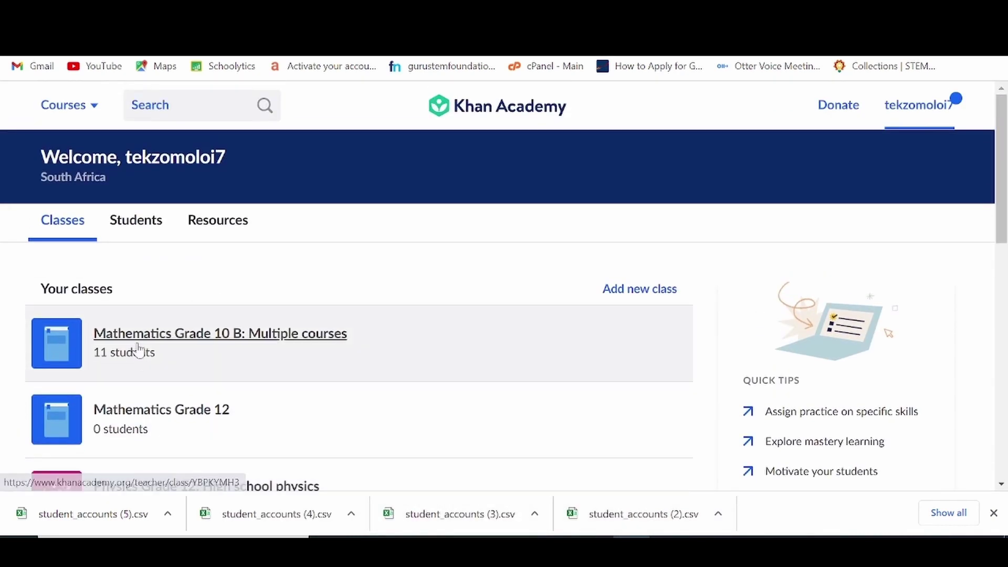
left_click(141, 347)
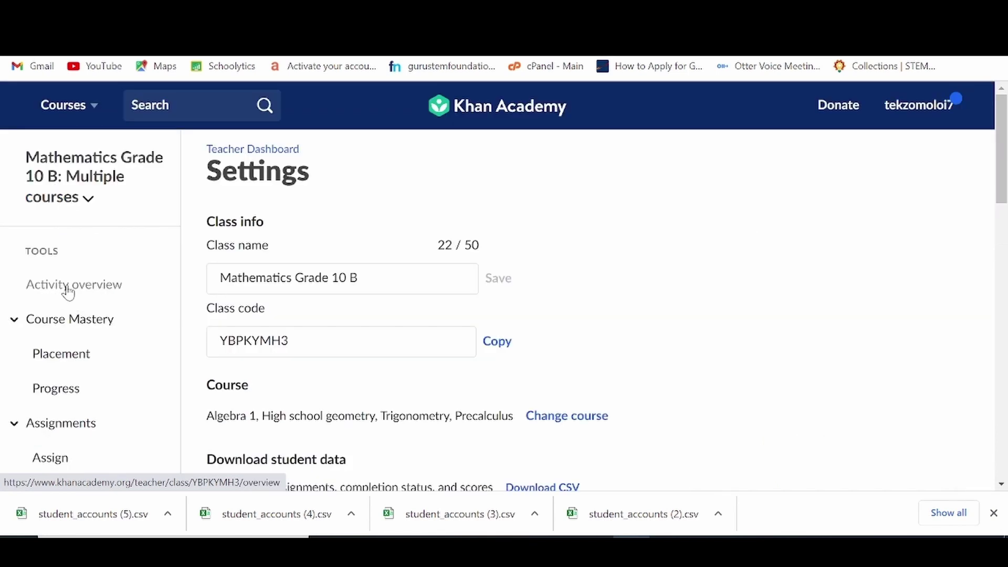
left_click(67, 288)
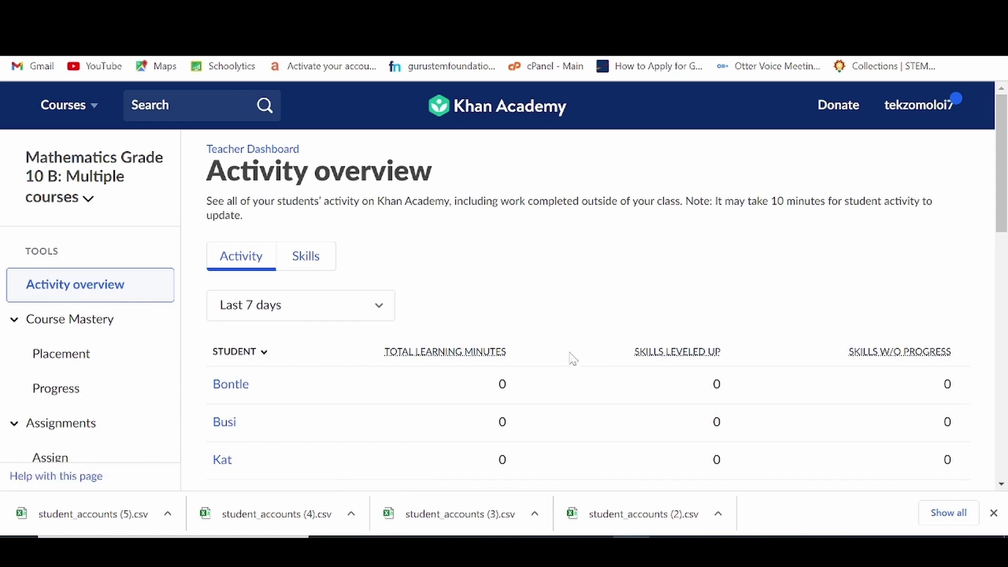
Step: Set the activity date range to a custom range from June 7 (Jun 7th – Jul 24th)
scroll(566, 367, "down", 3)
scroll(559, 376, "down", 3)
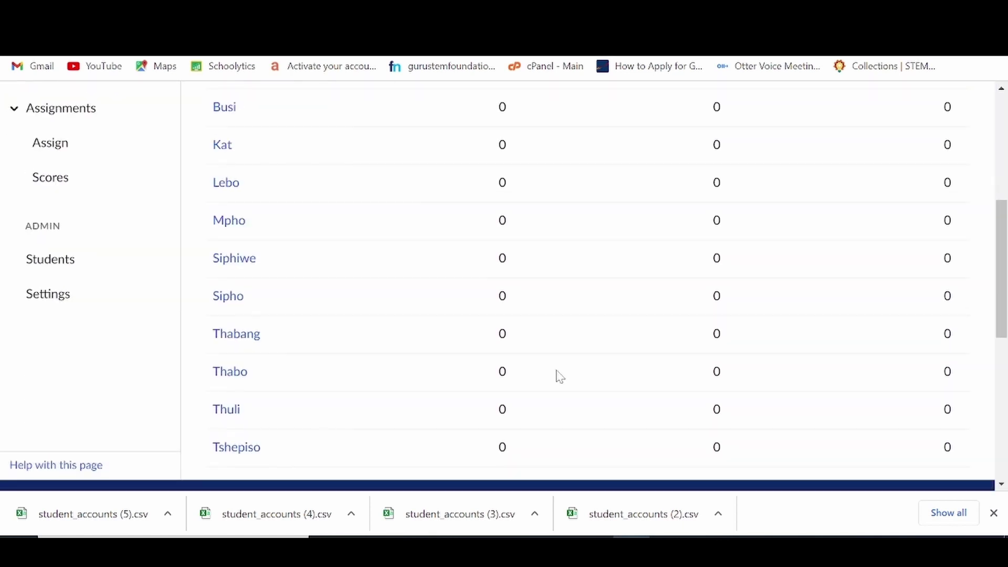
scroll(558, 377, "up", 5)
left_click(386, 237)
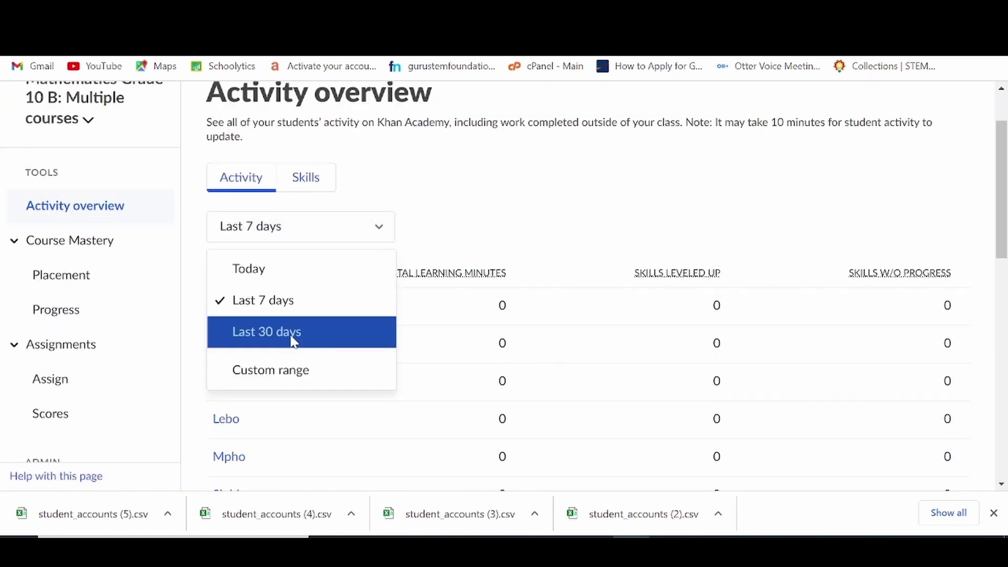
left_click(354, 335)
left_click(298, 363)
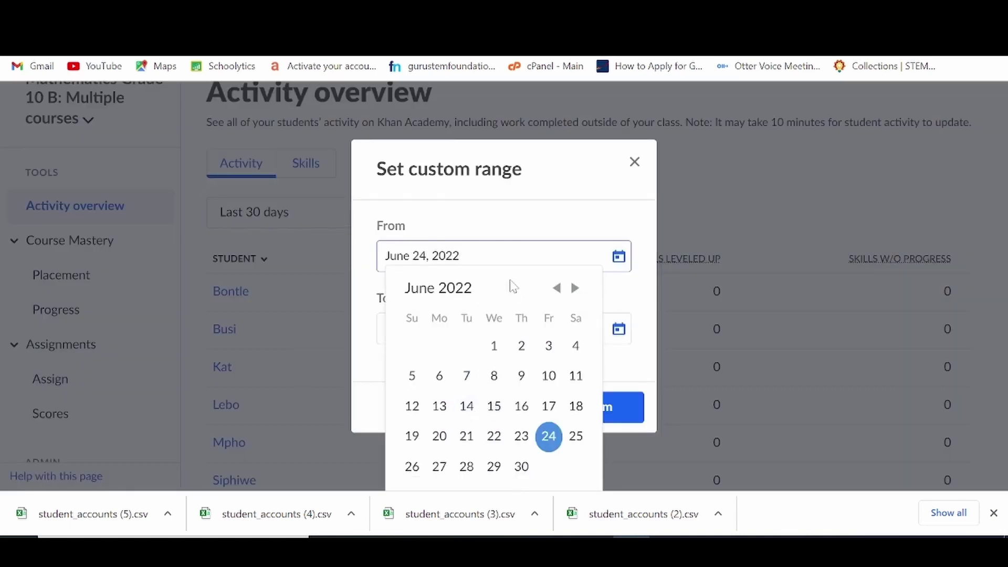
left_click(466, 376)
left_click(592, 408)
scroll(591, 404, "down", 2)
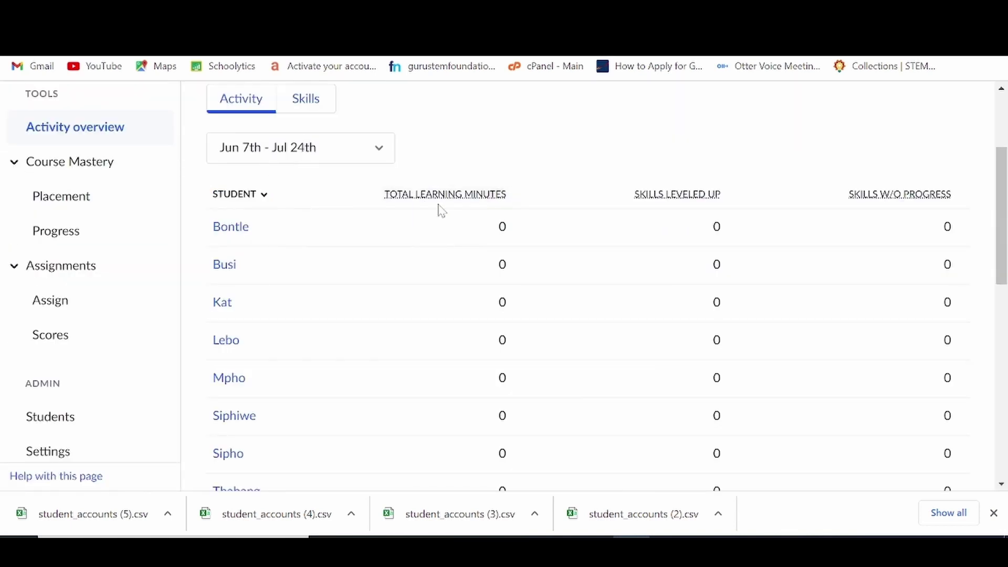
mouse_move(459, 205)
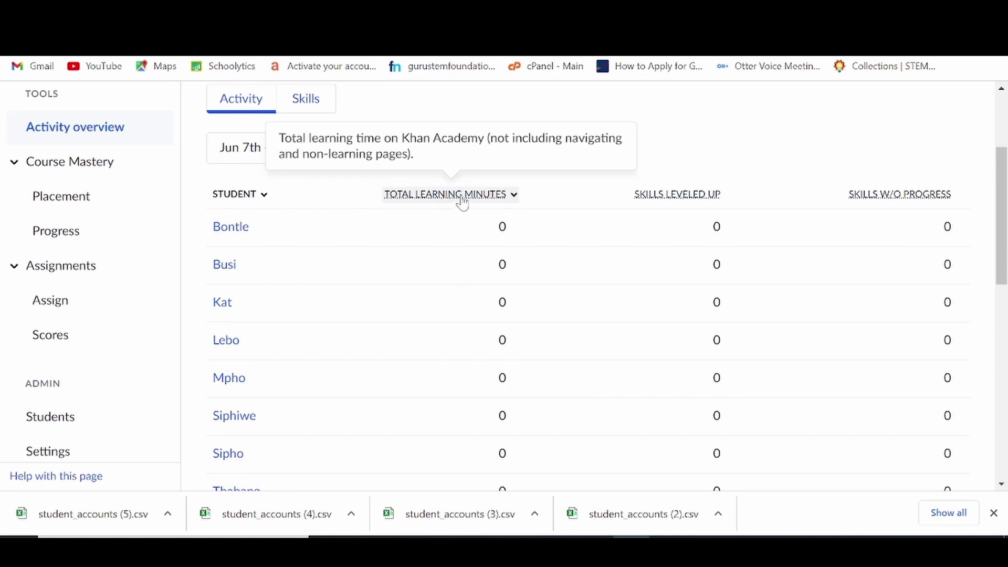
mouse_move(663, 204)
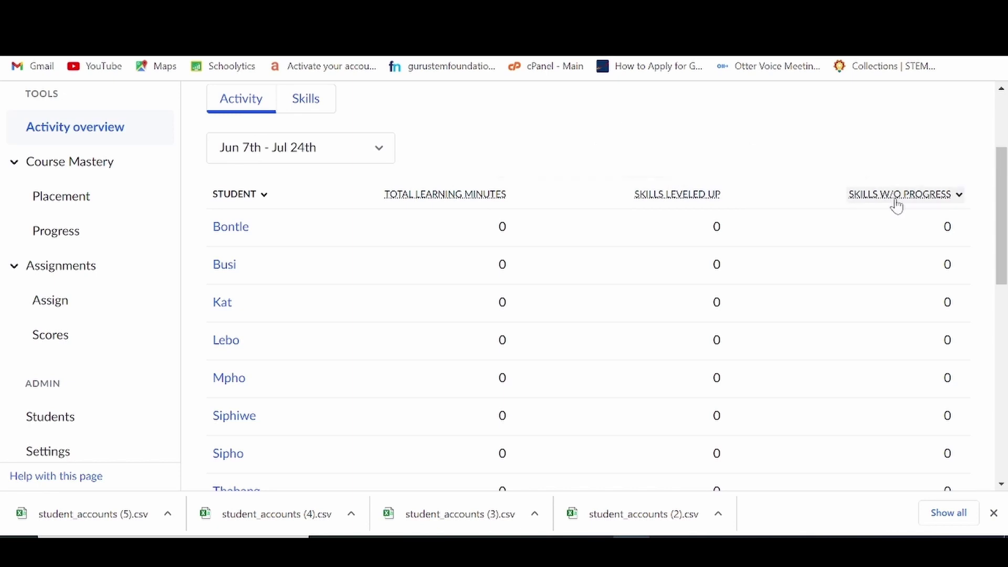
mouse_move(898, 205)
Step: Open the Course mastery placement page from the sidebar
scroll(496, 165, "up", 3)
left_click(85, 318)
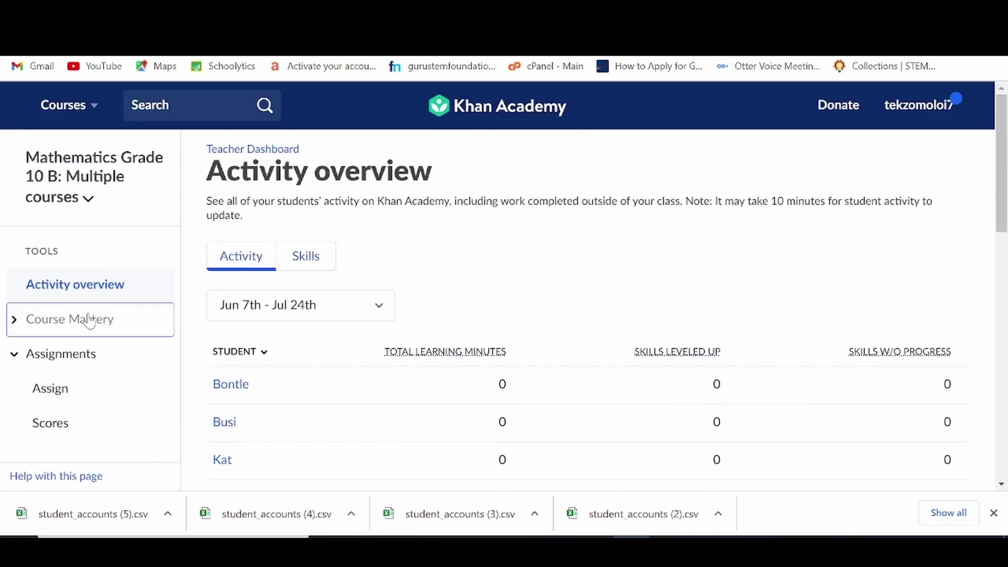
left_click(89, 320)
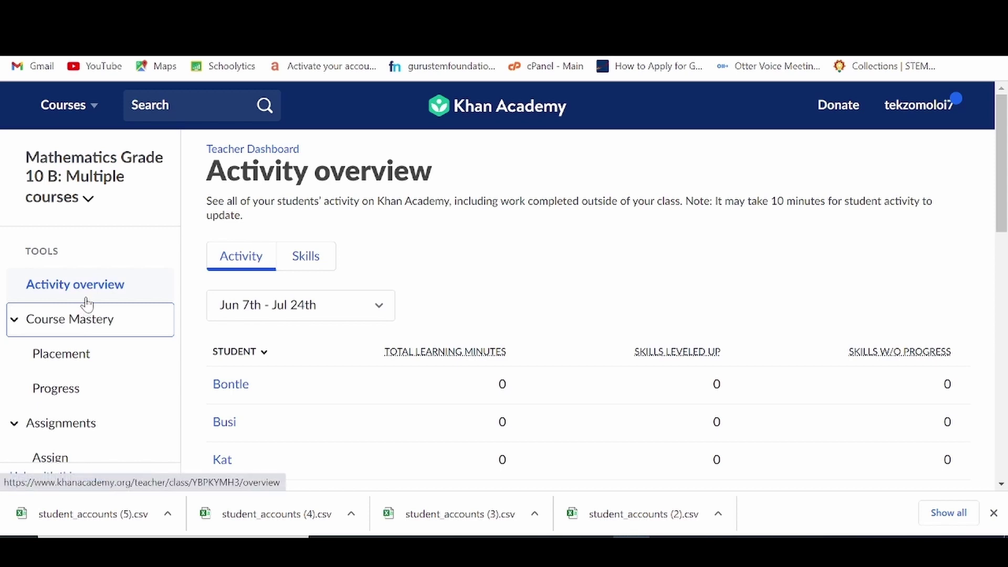
left_click(72, 359)
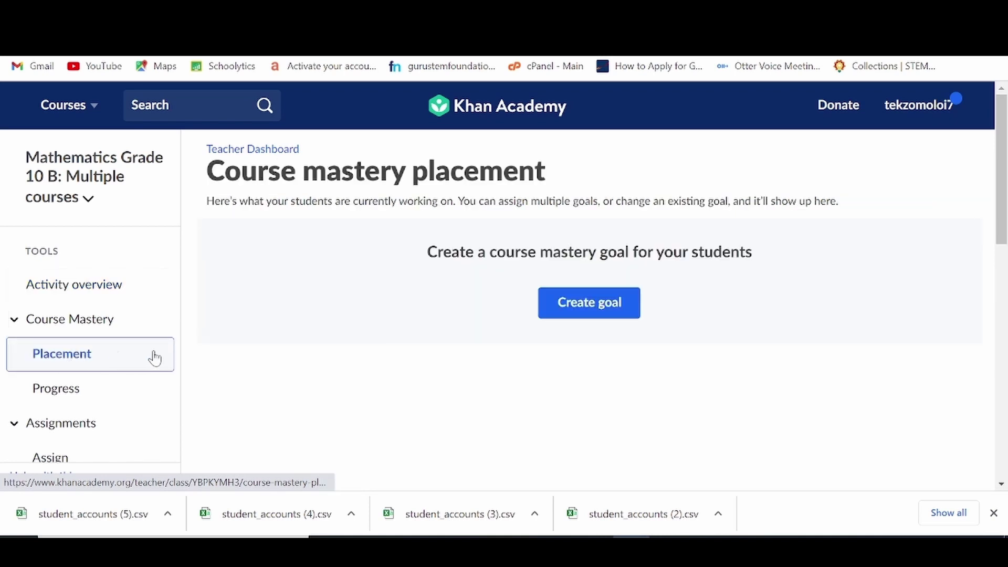
Step: Start an Algebra 1 course mastery goal with all students included
left_click(595, 315)
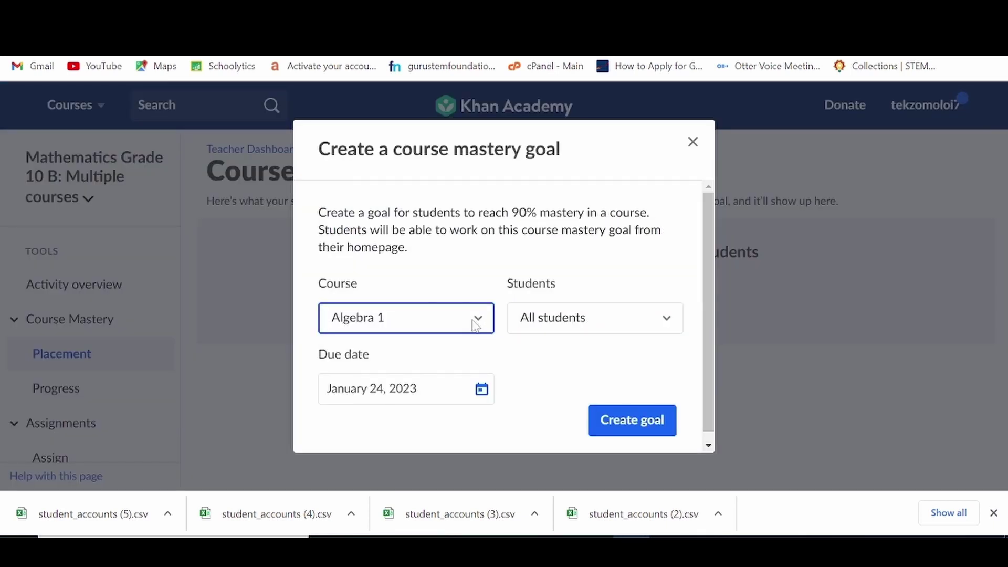
left_click(488, 318)
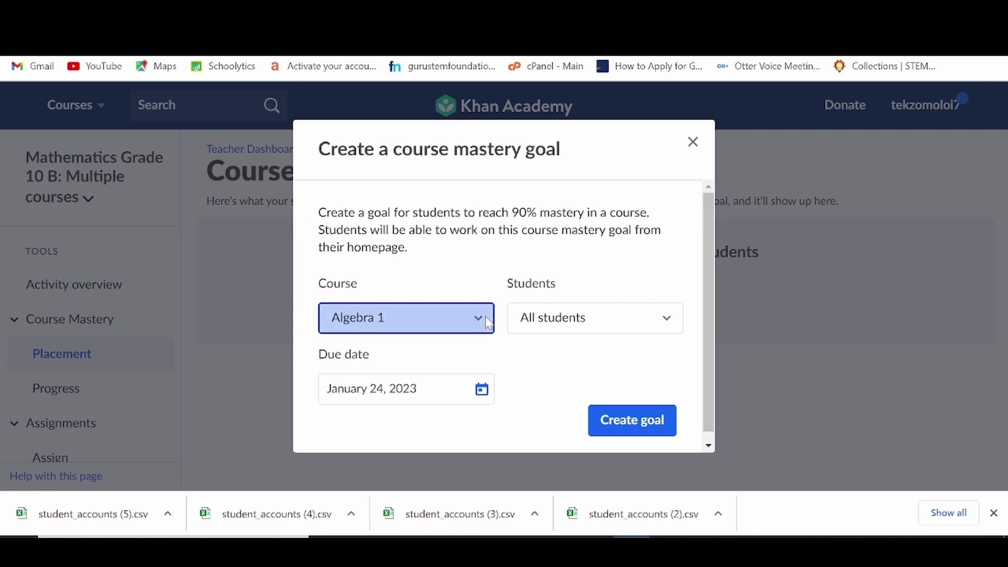
left_click(663, 318)
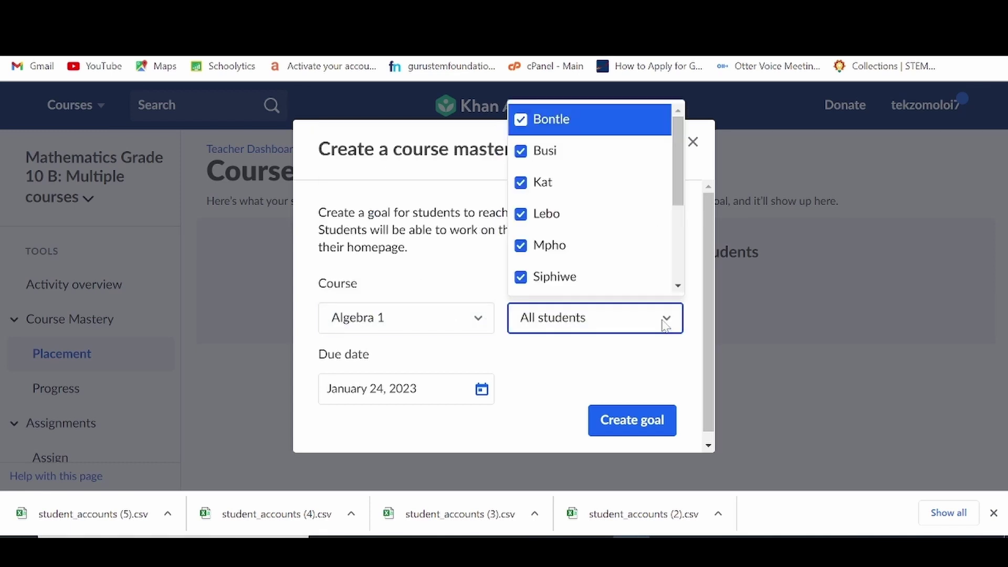
scroll(614, 199, "down", 3)
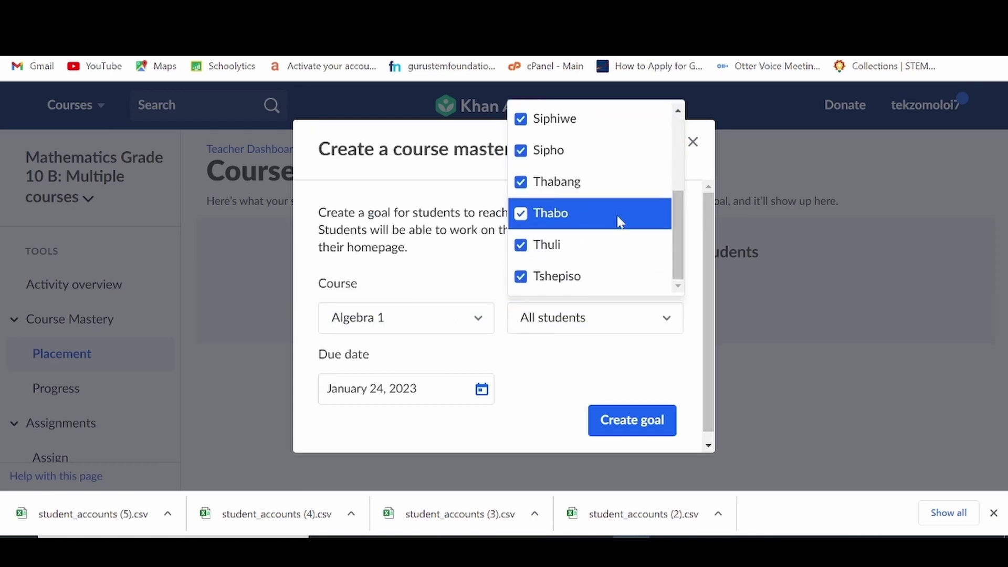
left_click(522, 245)
left_click(522, 242)
scroll(525, 242, "up", 3)
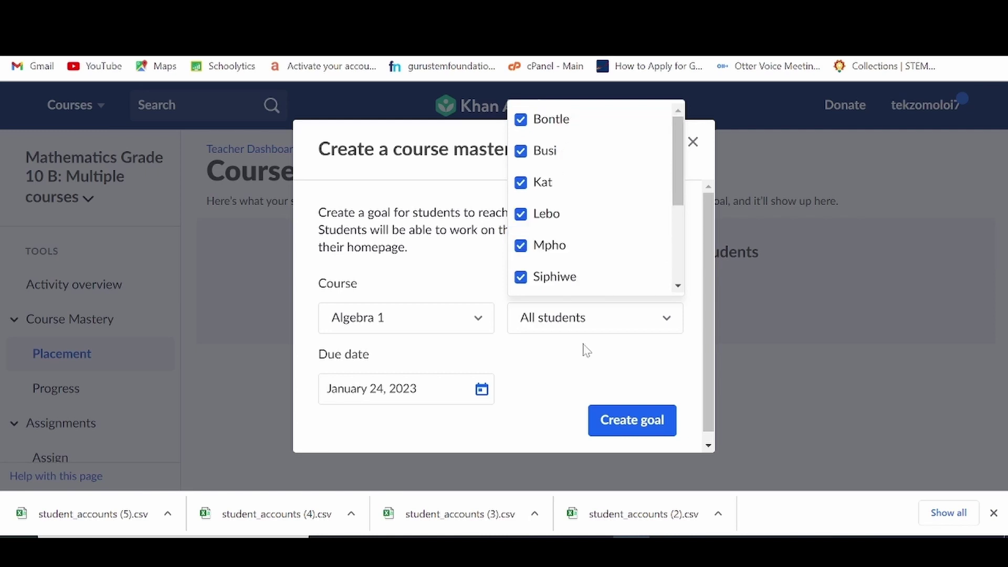
Step: Set the due date to August 5, 2022, create the goal and view Progress
left_click(388, 388)
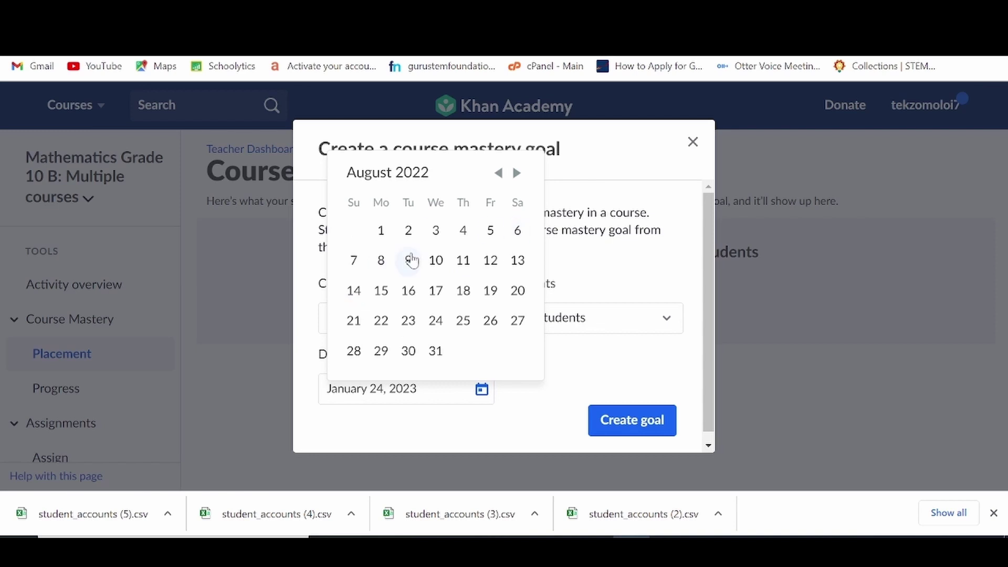
left_click(489, 232)
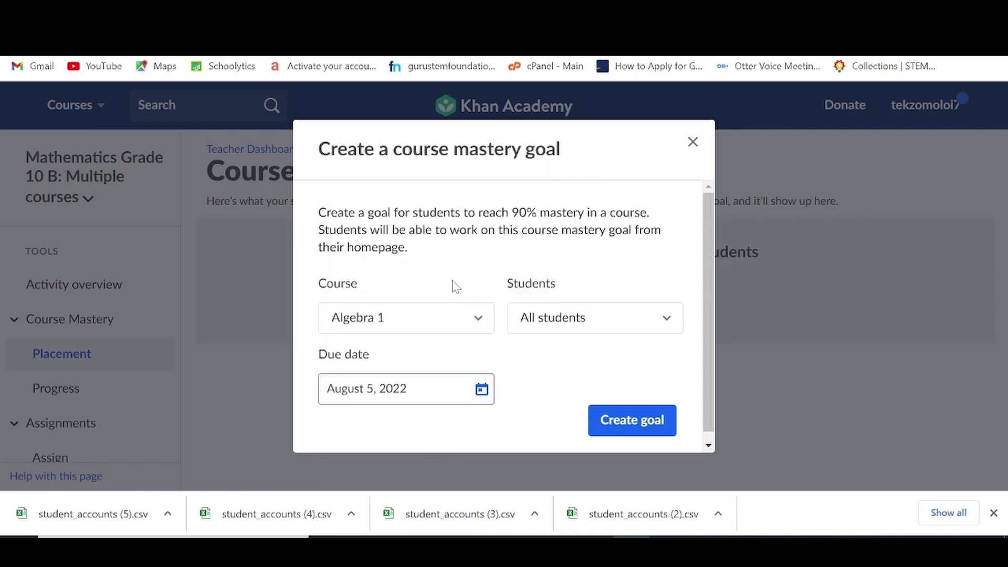
left_click(636, 420)
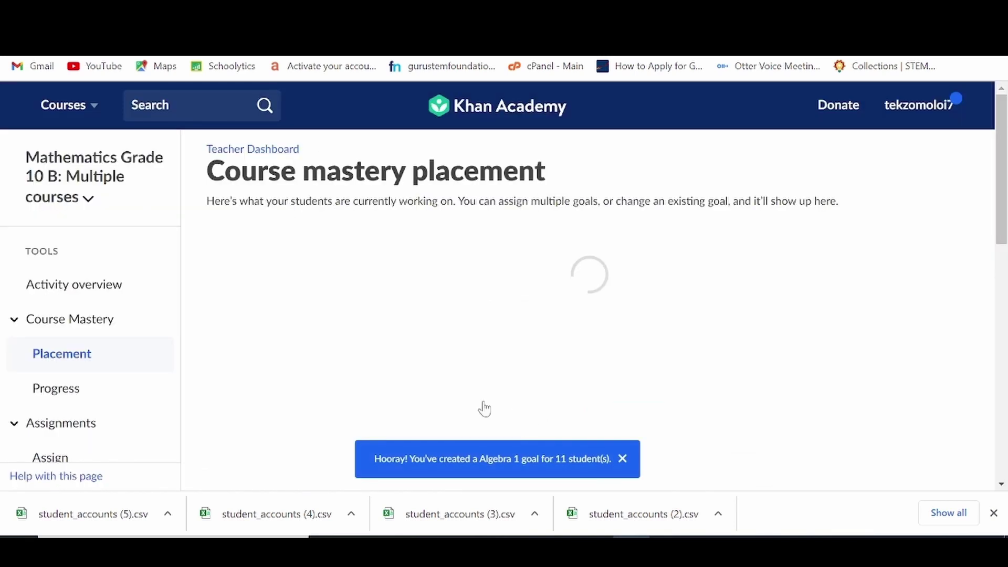
left_click(51, 392)
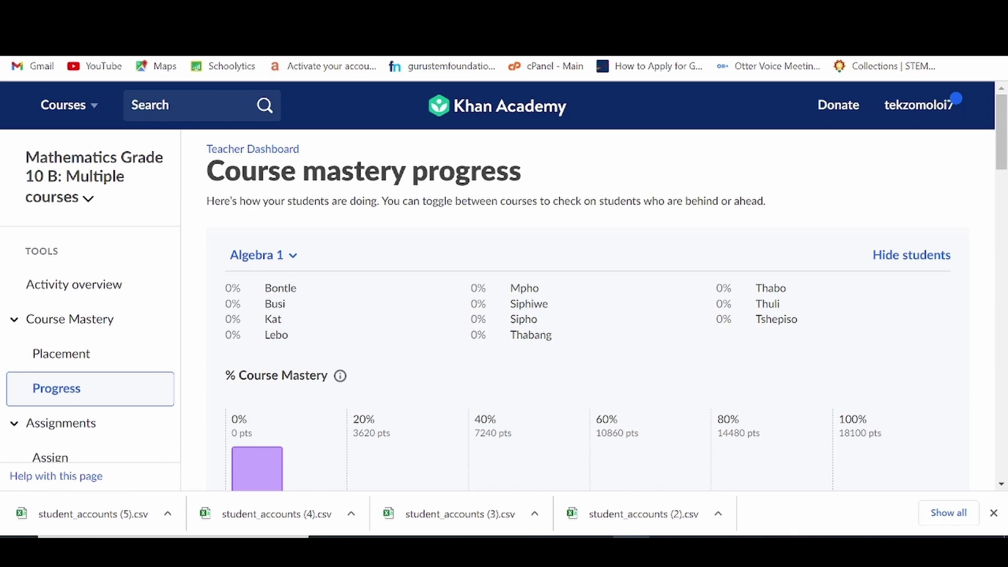
scroll(380, 357, "down", 3)
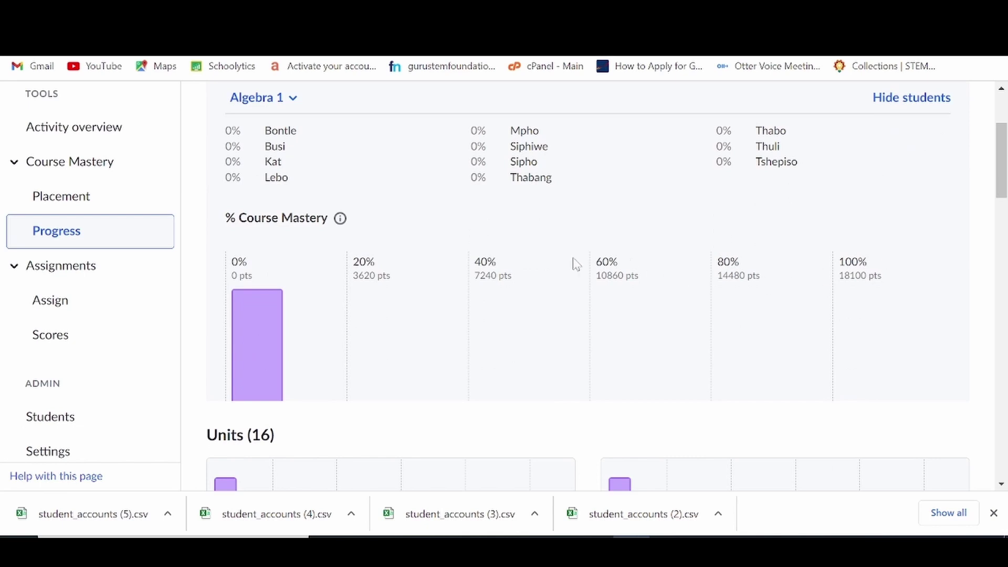
scroll(449, 299, "down", 4)
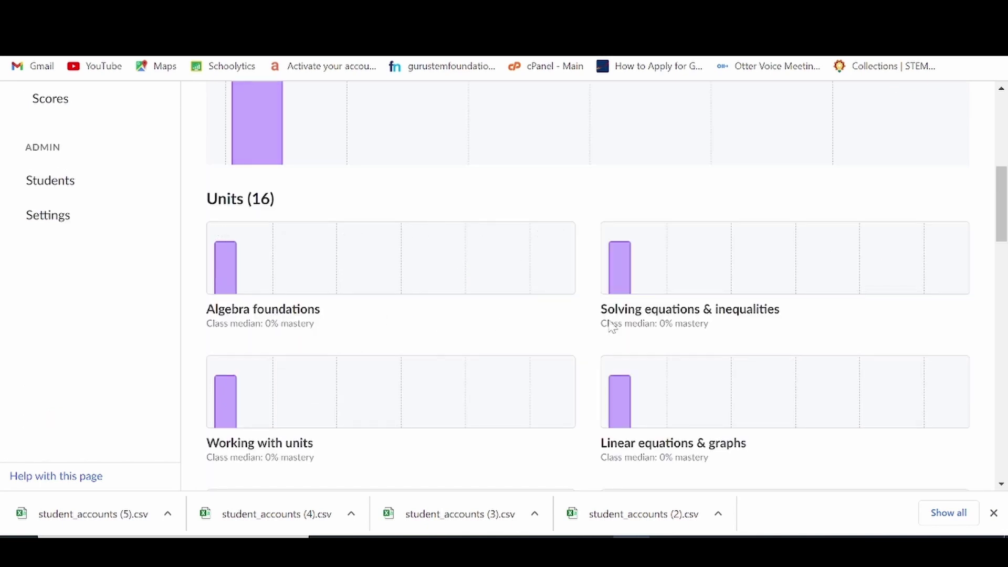
scroll(550, 325, "down", 4)
scroll(158, 357, "up", 10)
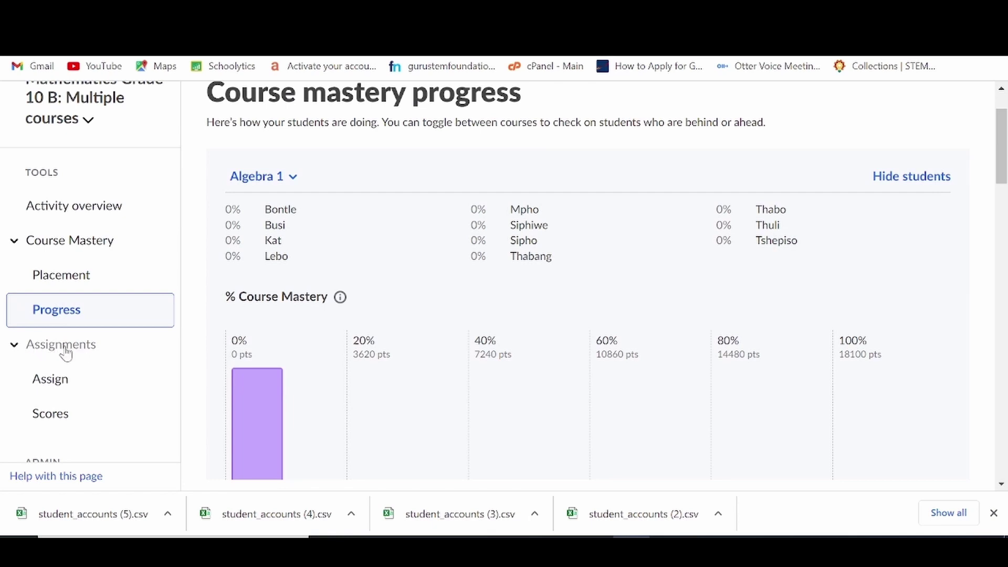
Step: Go to the Assign content page and expand the Algebra foundations unit
left_click(53, 380)
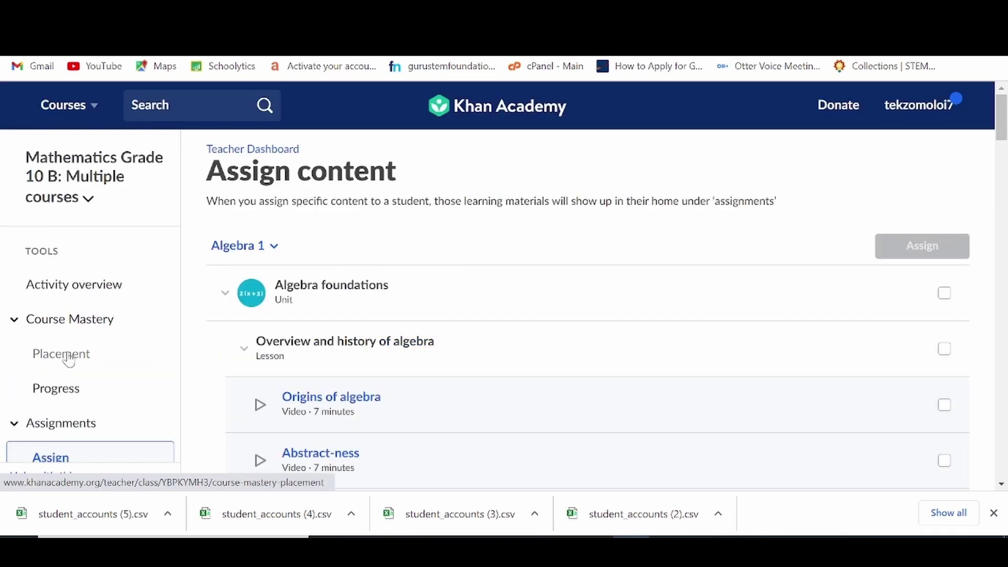
scroll(236, 341, "down", 15)
scroll(235, 340, "up", 5)
scroll(235, 339, "up", 5)
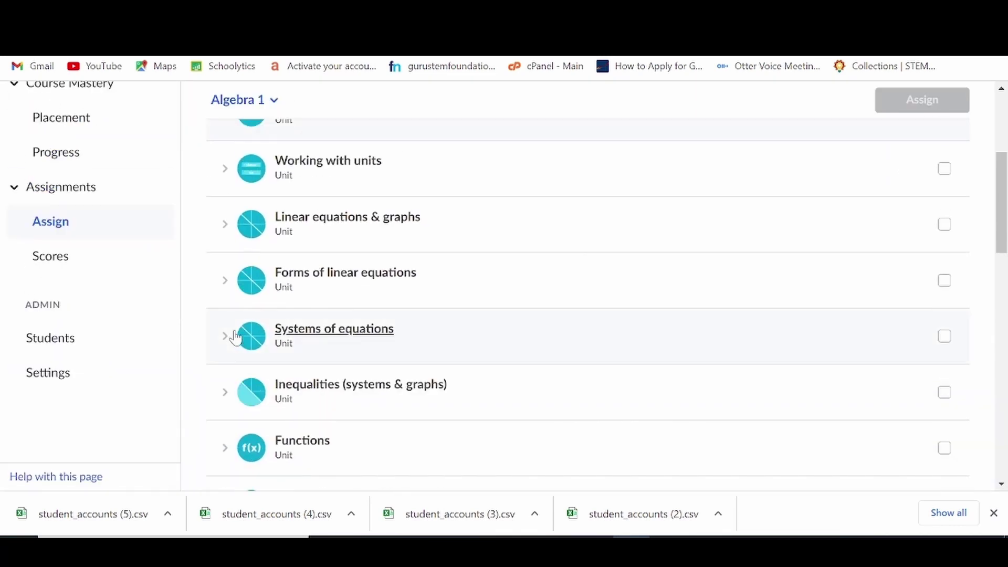
scroll(235, 329, "up", 5)
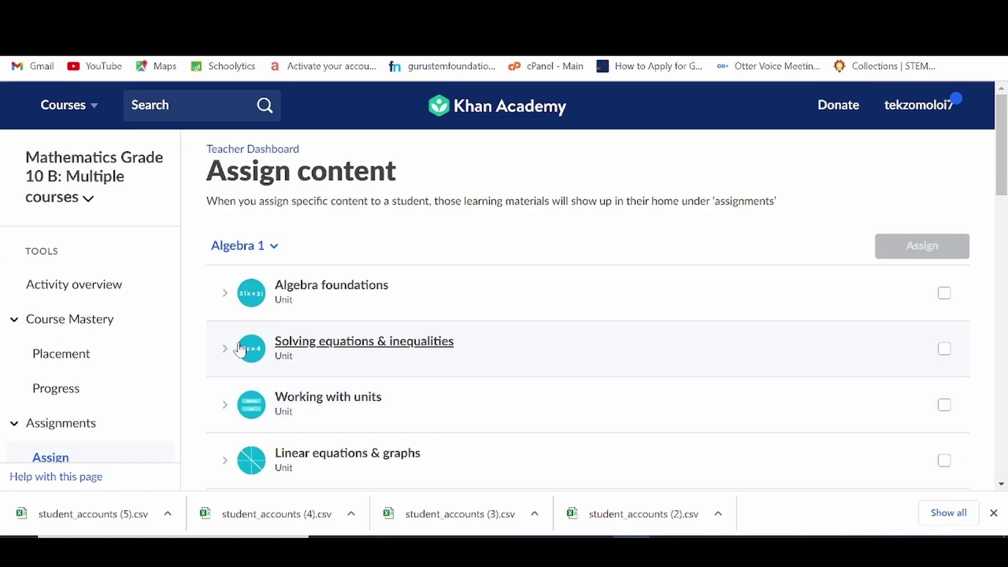
left_click(226, 300)
scroll(243, 367, "down", 1)
scroll(246, 376, "down", 2)
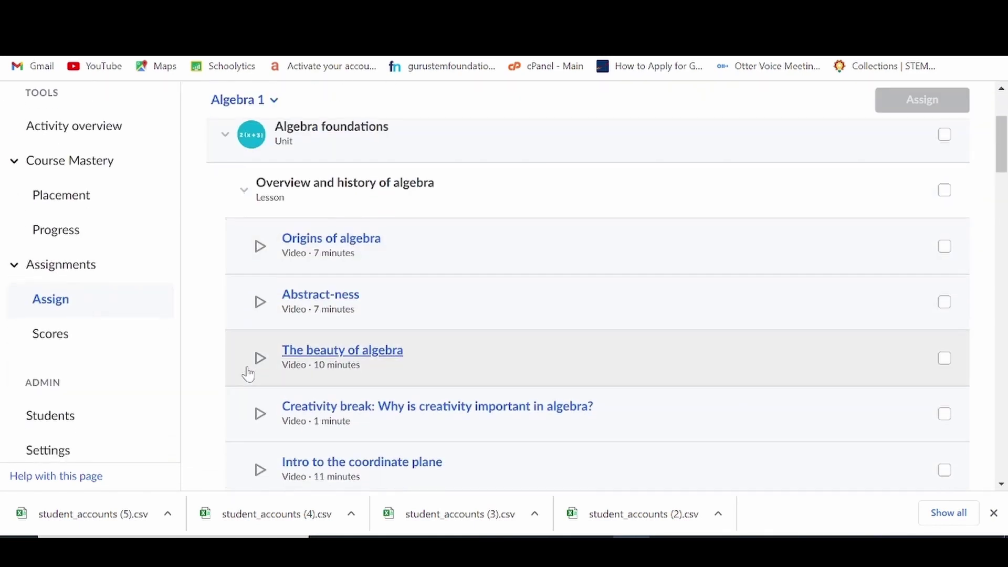
scroll(249, 373, "up", 3)
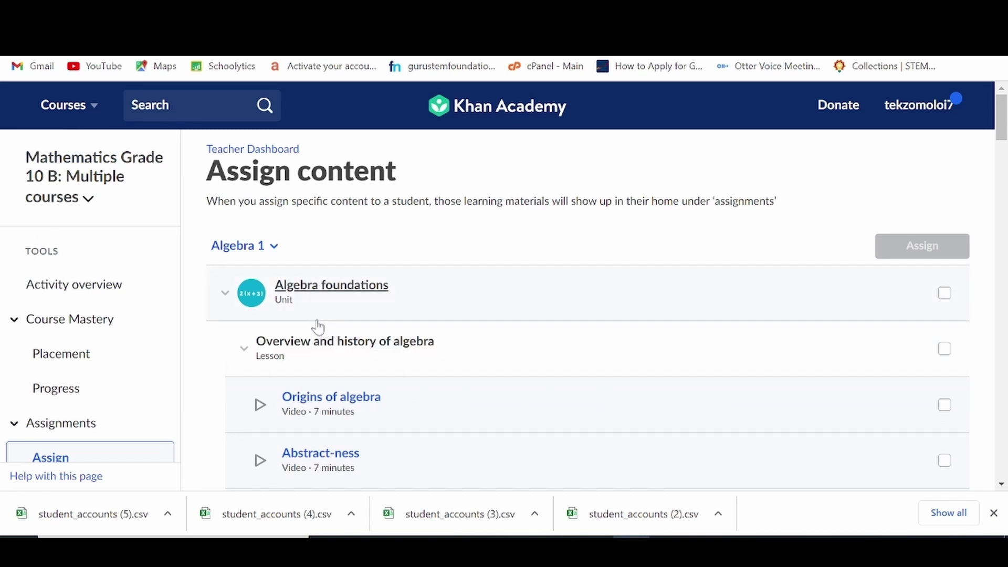
scroll(310, 338, "down", 7)
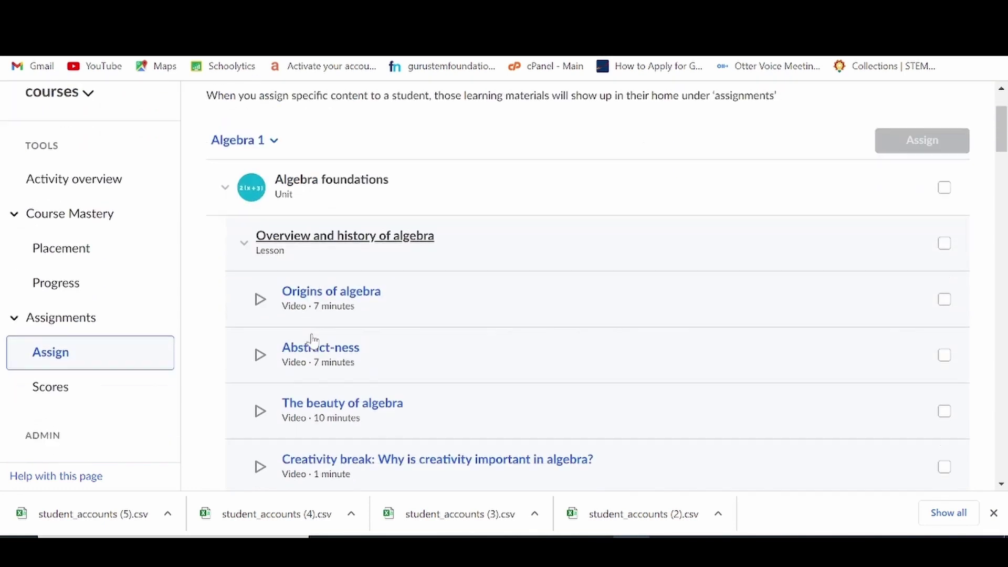
scroll(343, 372, "down", 14)
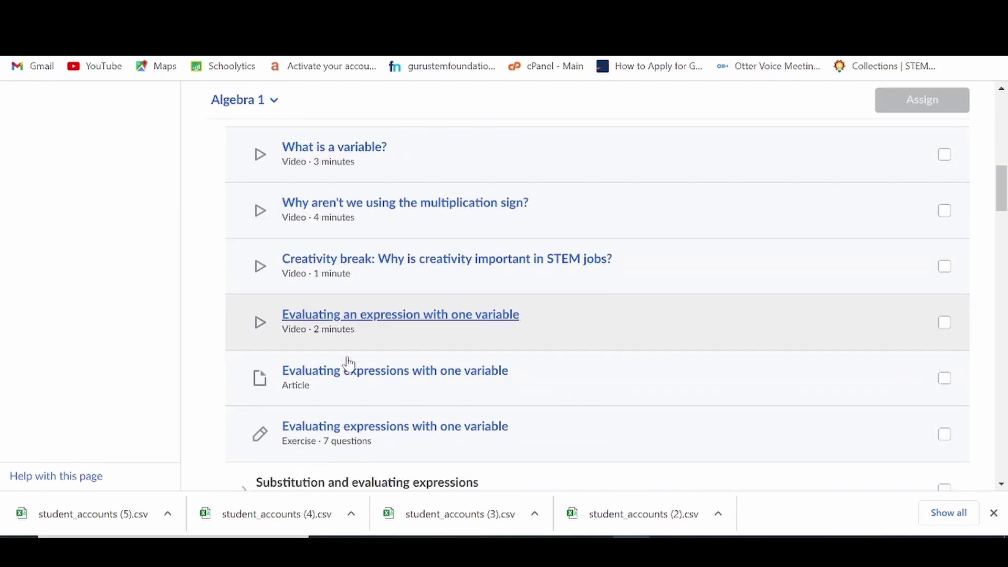
scroll(342, 360, "down", 3)
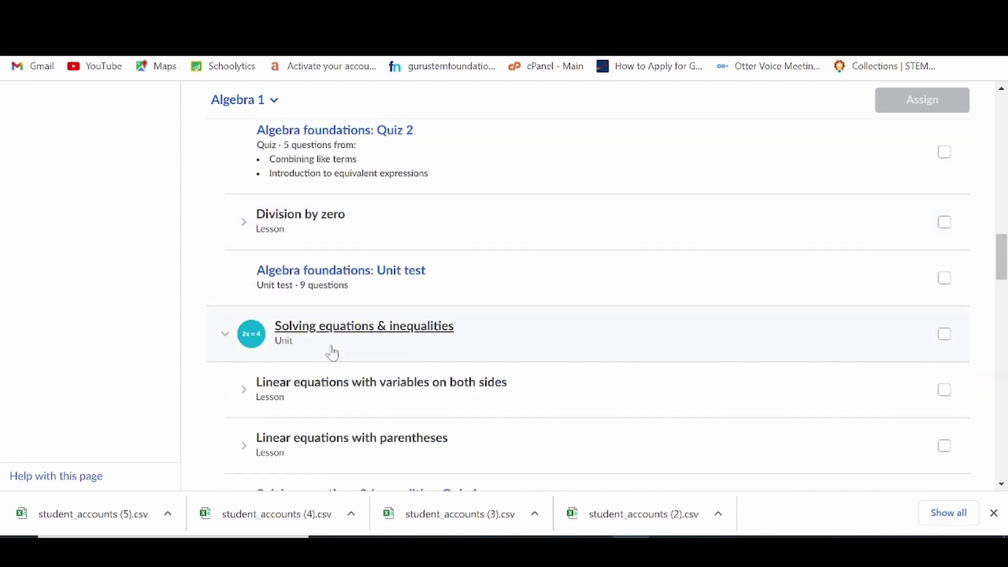
Step: Select Intro to the coordinate plane, Origins of algebra, Abstract-ness and the Introduction to variables lesson
left_click(944, 233)
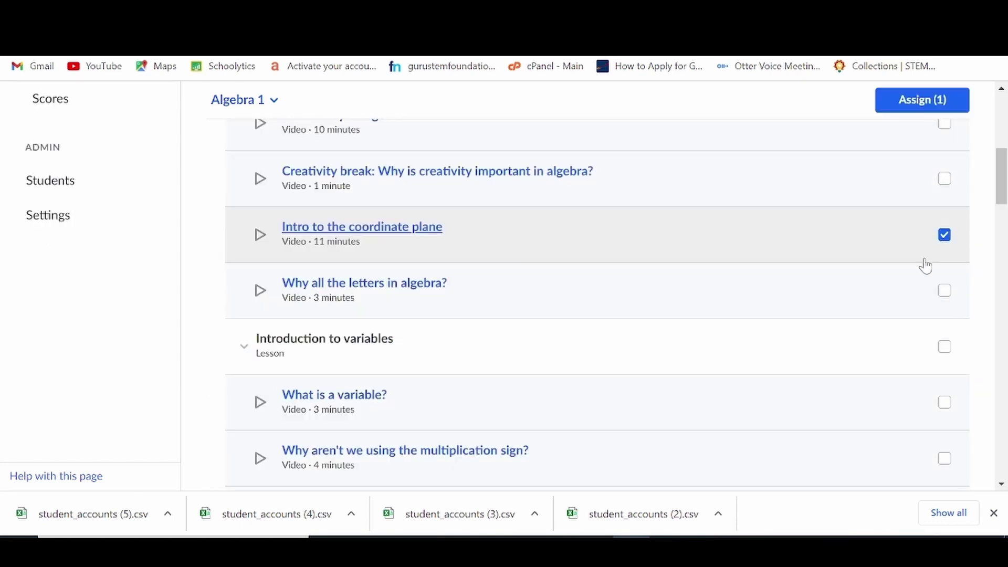
scroll(921, 263, "up", 4)
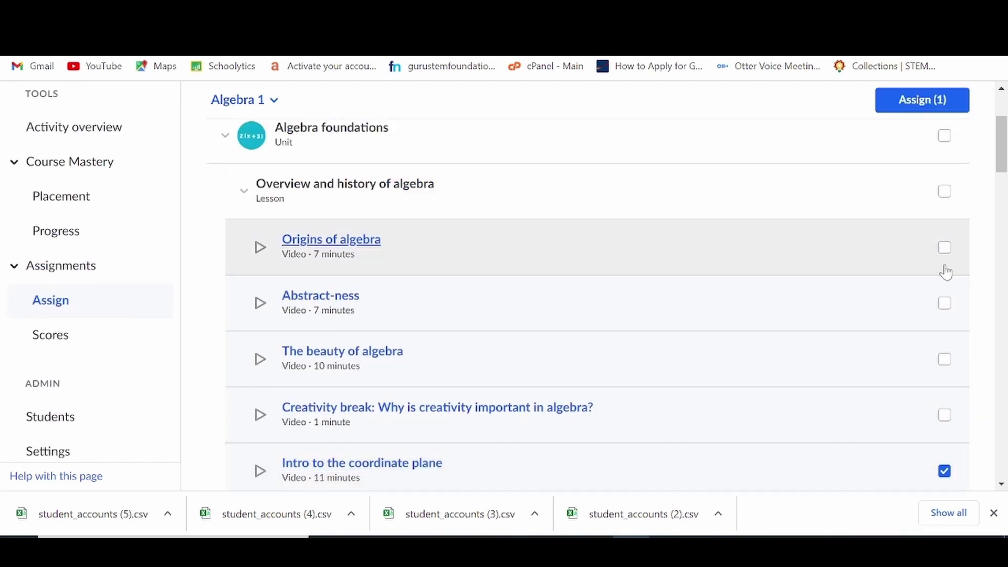
left_click(944, 247)
left_click(944, 301)
scroll(913, 362, "down", 3)
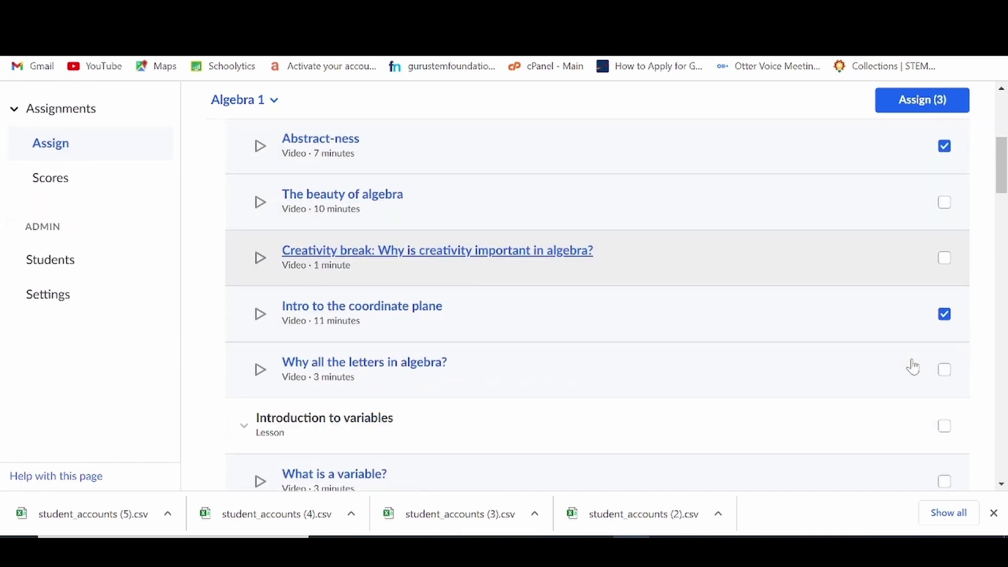
scroll(913, 294, "down", 5)
left_click(944, 189)
left_click(944, 189)
left_click(944, 189)
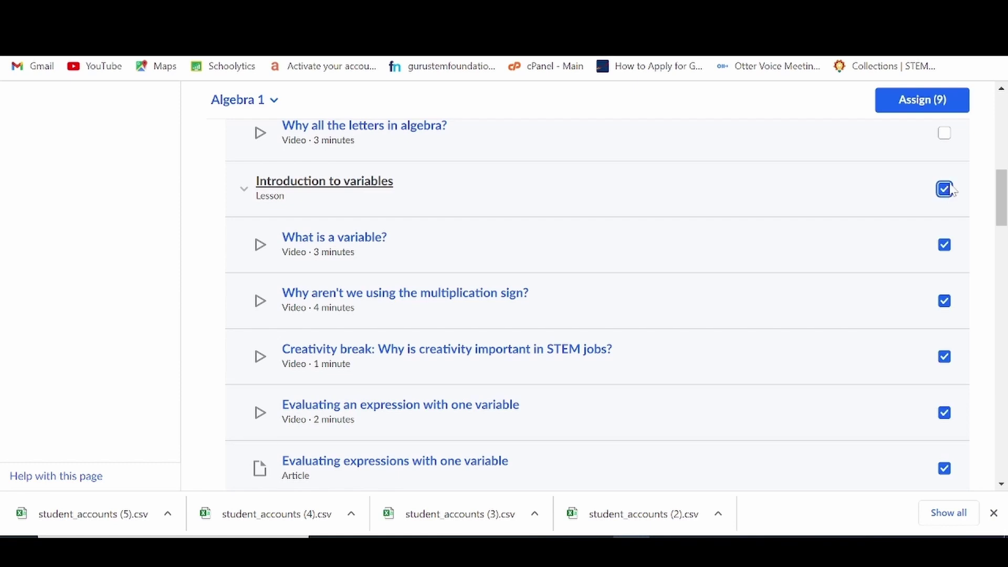
Step: Also select The beauty of algebra, Creativity break and the Overview and history of algebra lesson
scroll(866, 248, "down", 5)
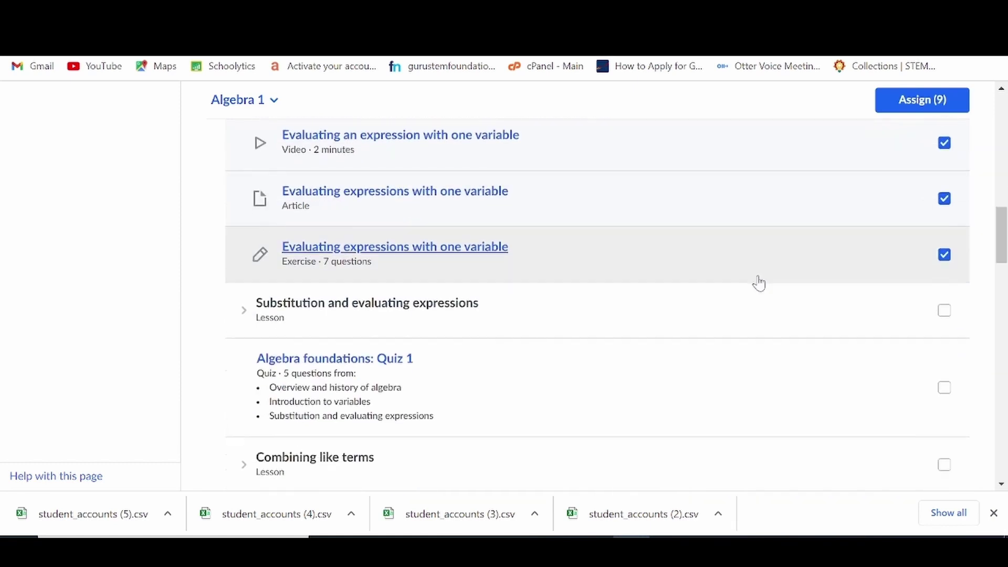
scroll(759, 284, "down", 5)
scroll(762, 288, "up", 6)
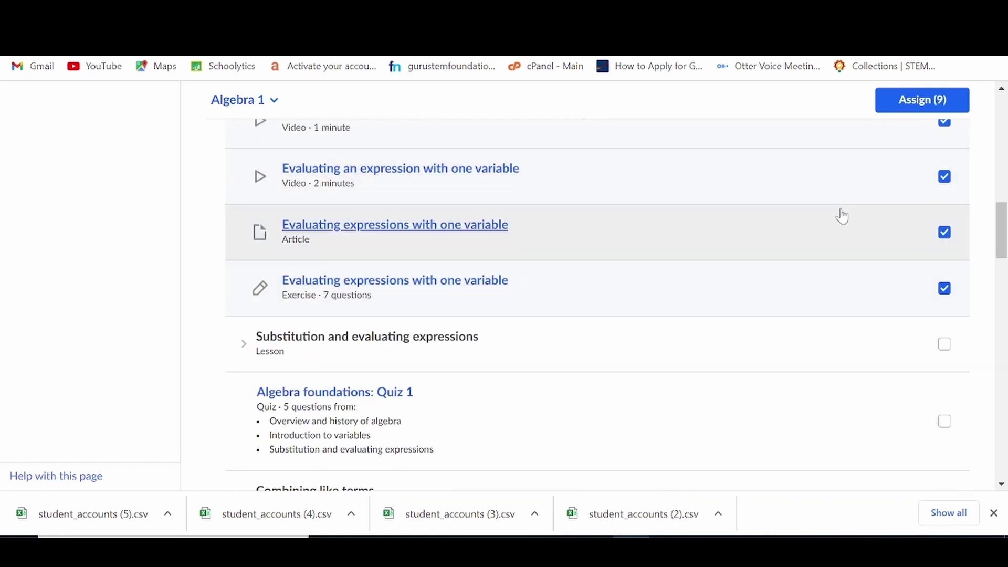
scroll(842, 215, "up", 9)
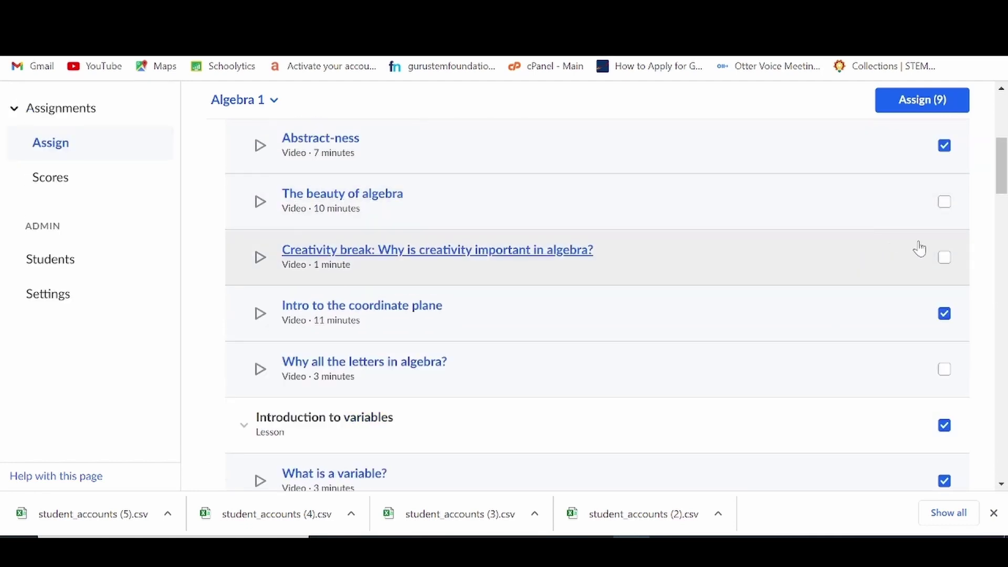
left_click(943, 203)
left_click(944, 257)
scroll(856, 254, "up", 4)
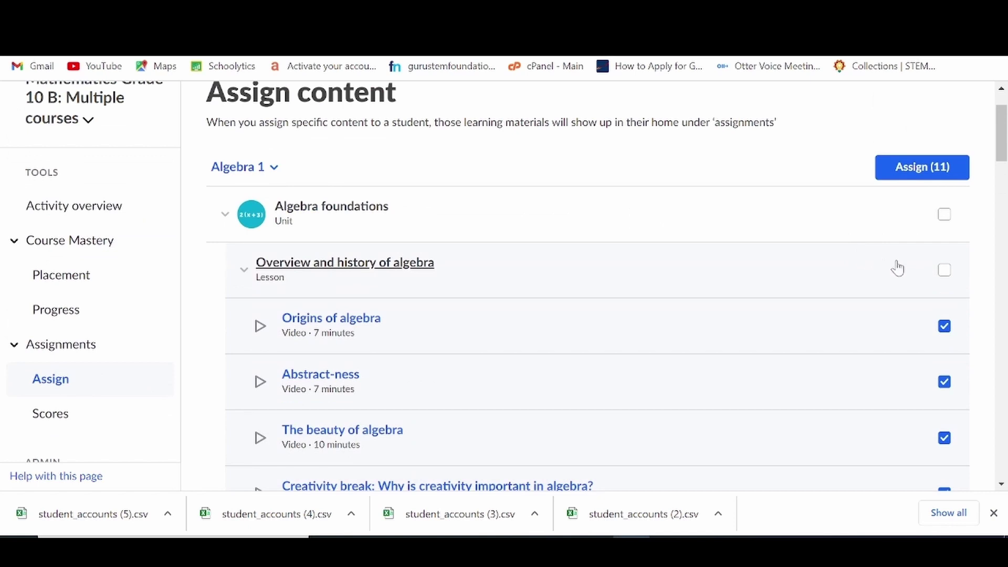
left_click(943, 271)
scroll(940, 263, "down", 5)
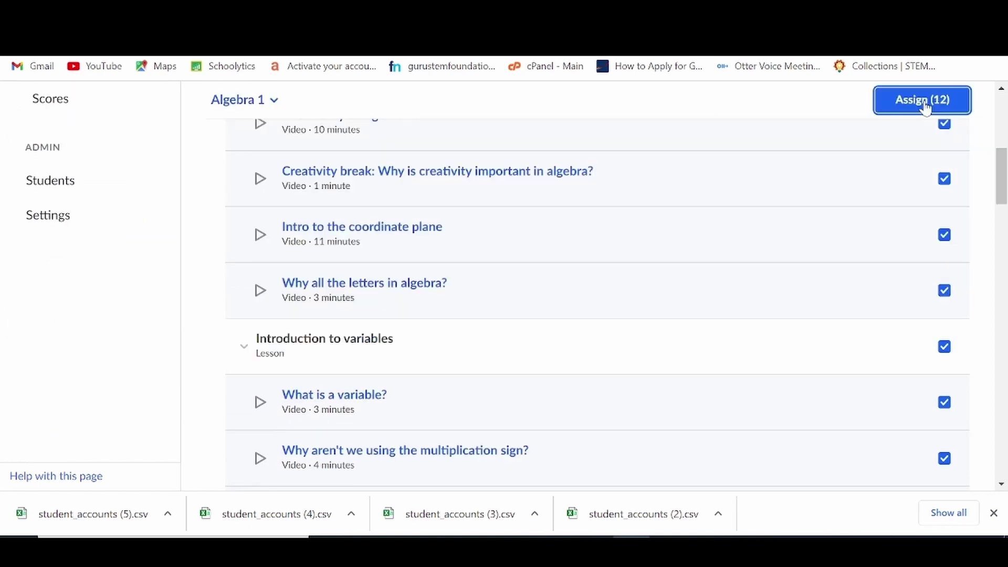
Step: Bring up the assign settings for the 12 items and give all students the same question set
left_click(926, 103)
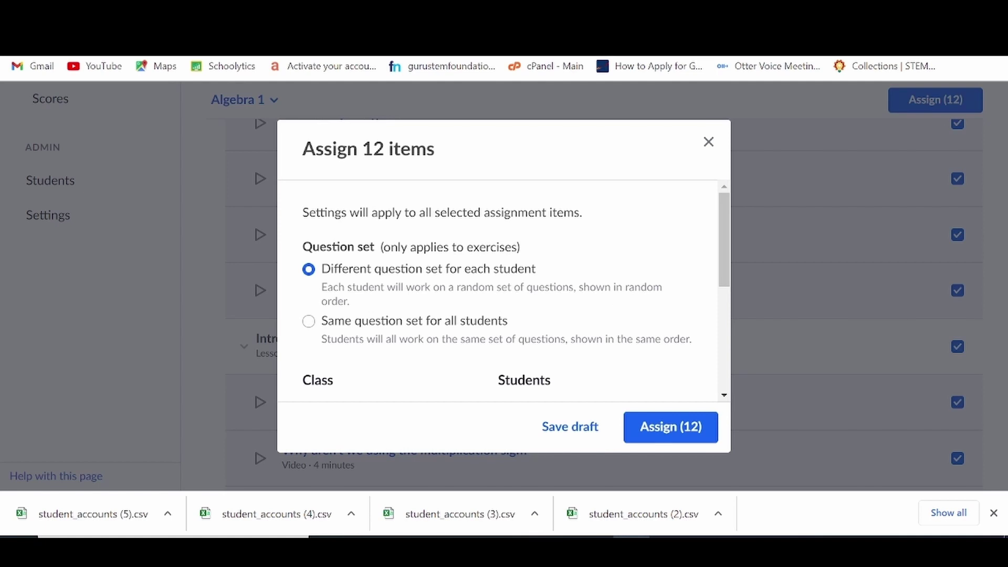
left_click(309, 323)
scroll(389, 304, "down", 4)
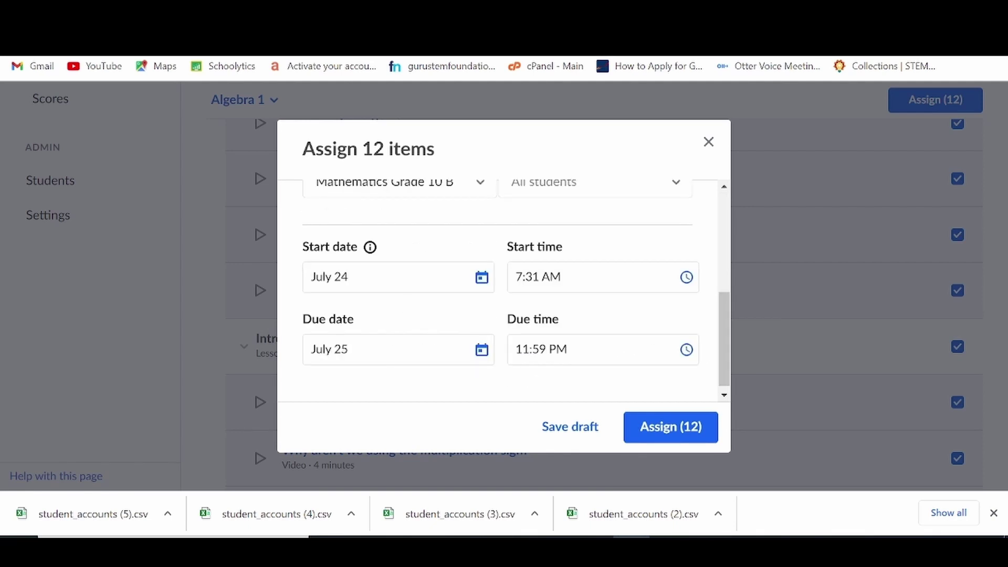
Step: Set the due time to 11:59 PM and assign the 12 items to Mathematics Grade 10 B
left_click(481, 277)
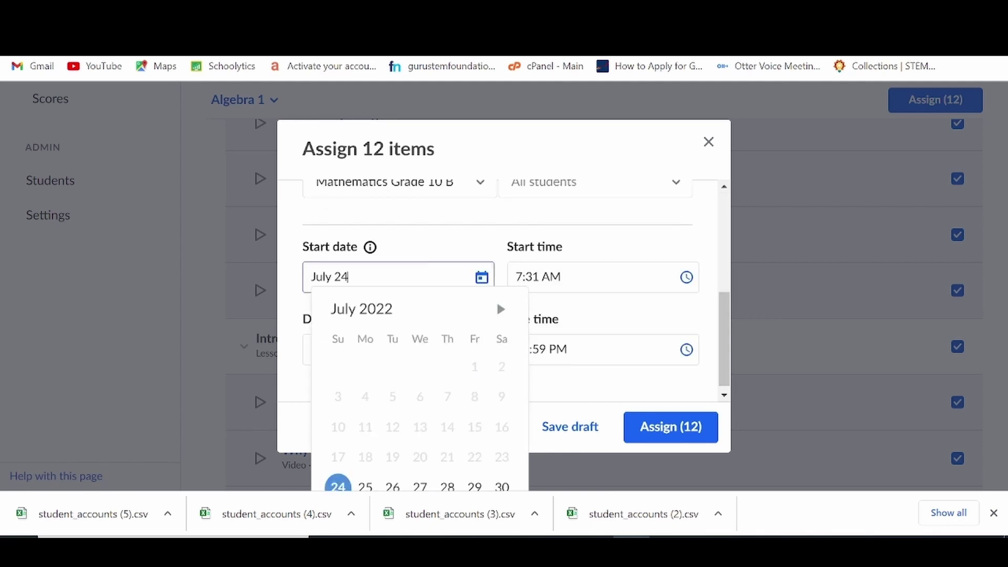
left_click(578, 279)
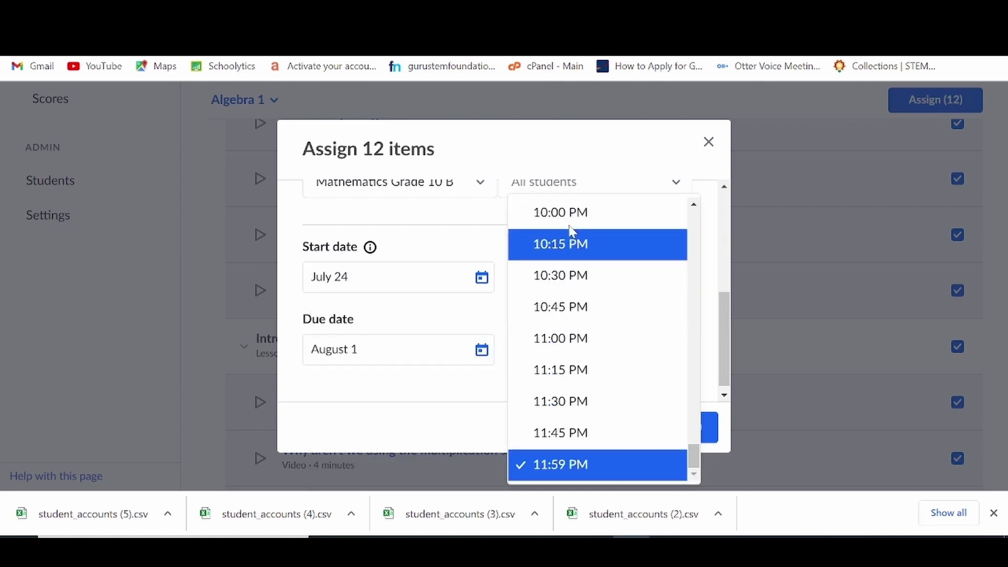
left_click(563, 465)
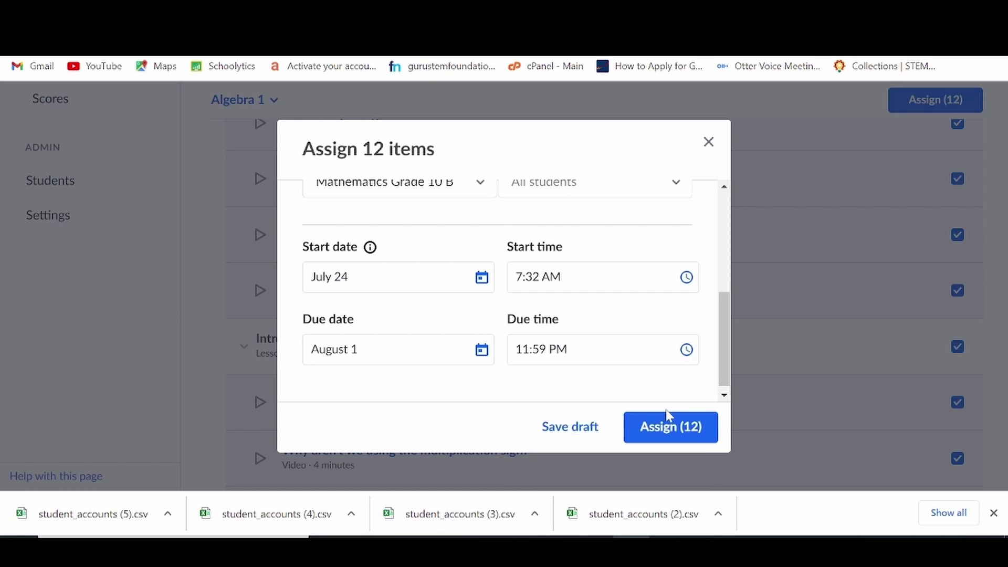
left_click(679, 441)
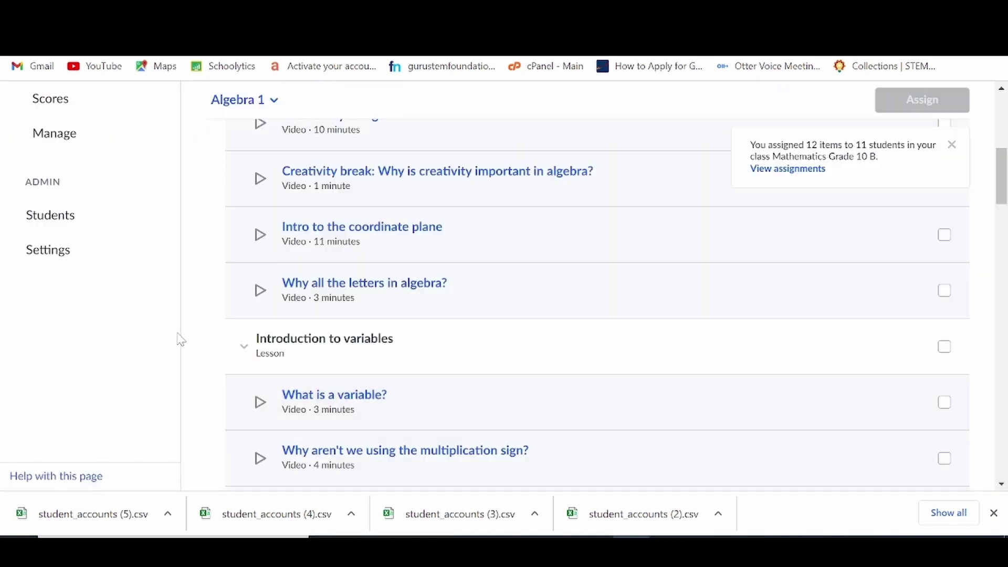
scroll(176, 331, "up", 3)
scroll(204, 315, "up", 2)
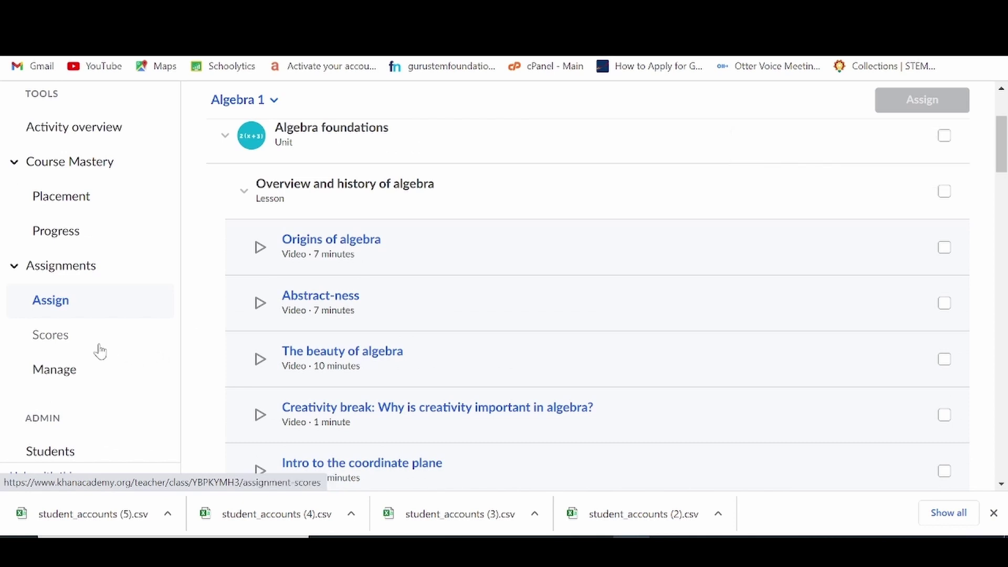
Step: Review the Assignment scores table of each student against the newly assigned videos
left_click(72, 343)
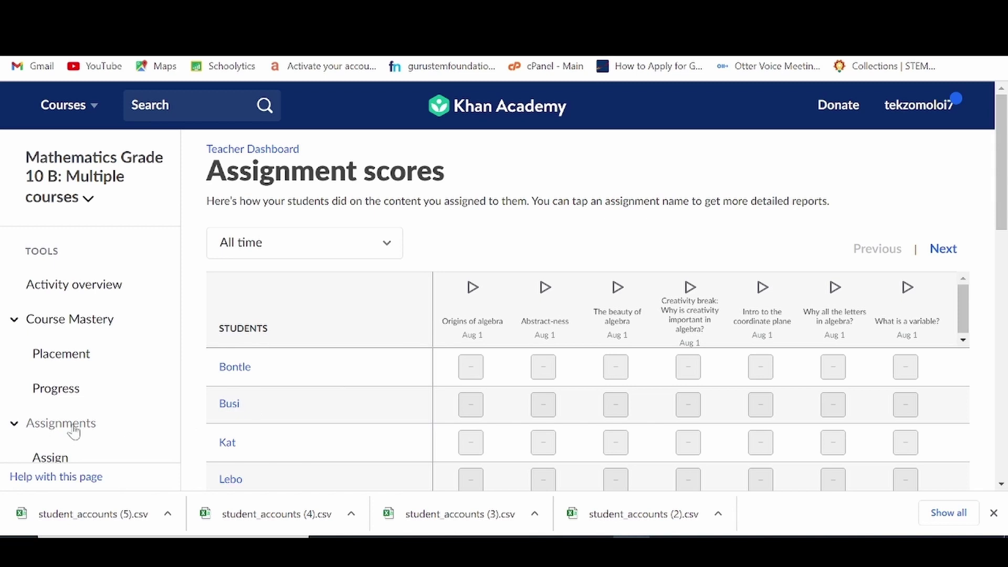
scroll(72, 427, "down", 2)
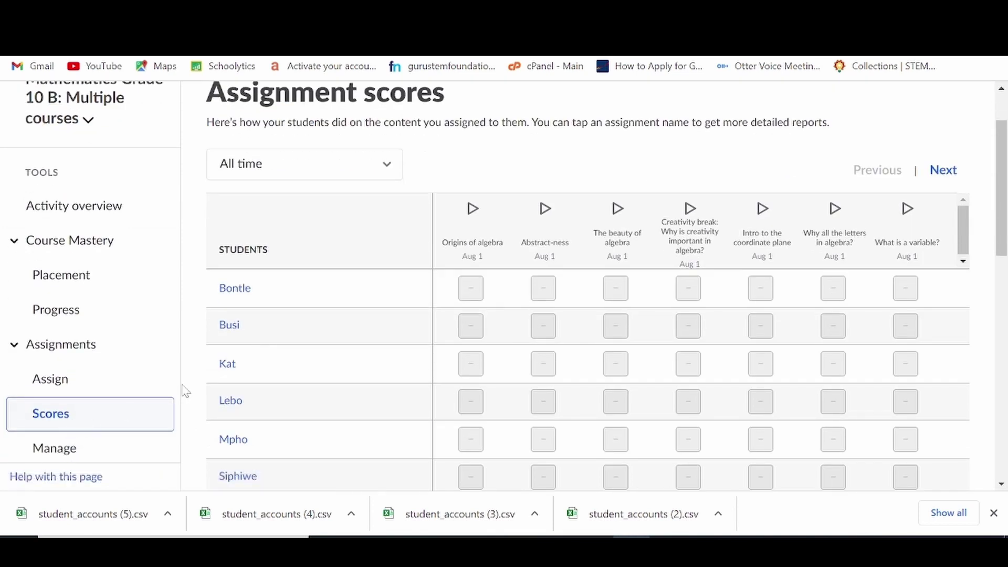
scroll(311, 326, "down", 4)
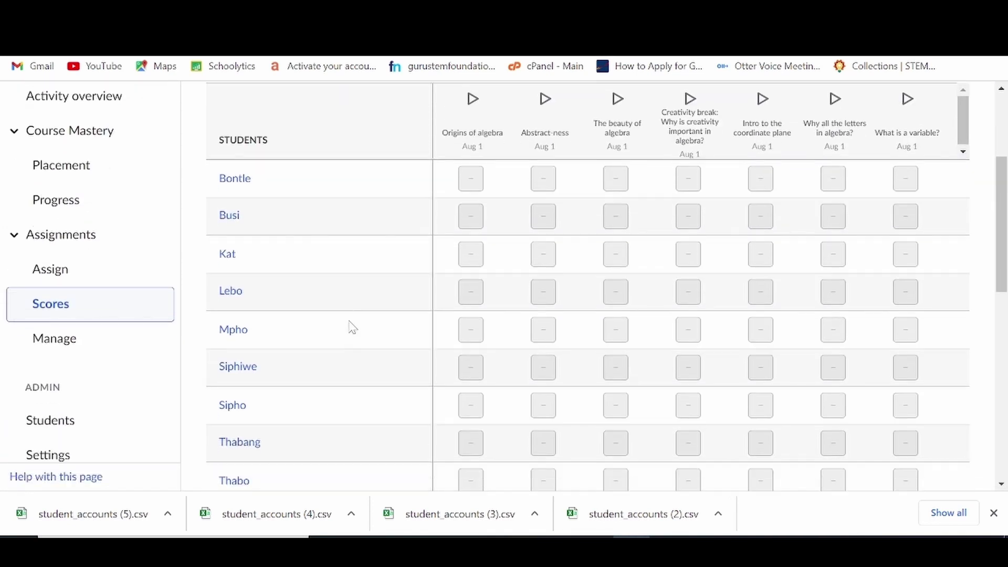
left_click(56, 298)
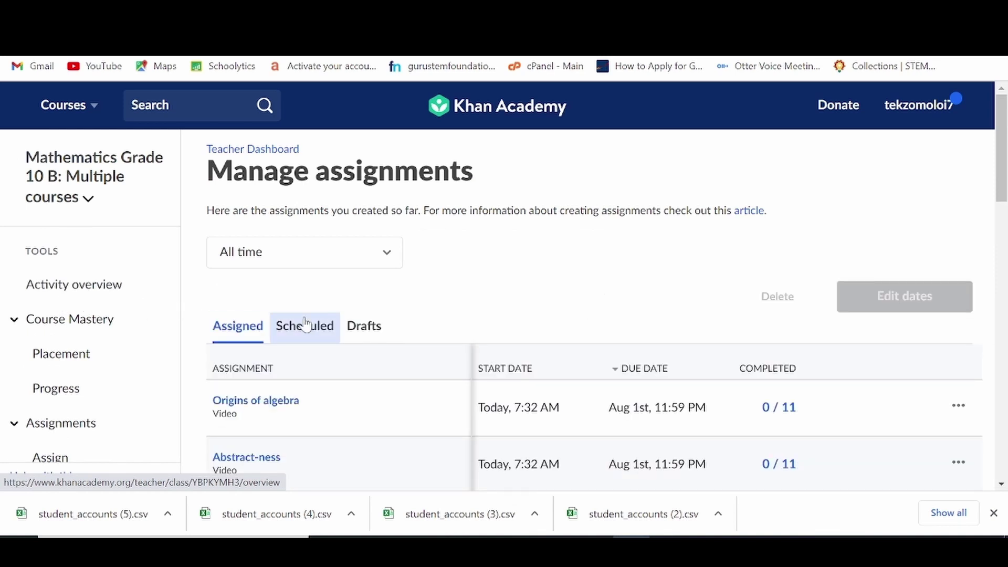
Step: Scroll the Assigned table, confirming each item is due Aug 1st, 11:59 PM with 0/11 completed
scroll(294, 400, "down", 3)
scroll(336, 342, "down", 9)
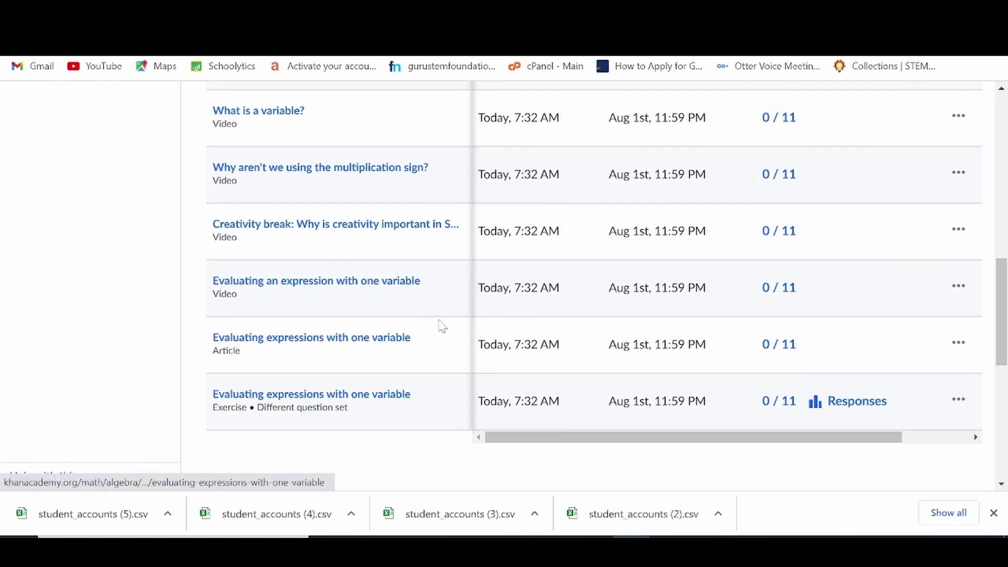
scroll(441, 329, "up", 9)
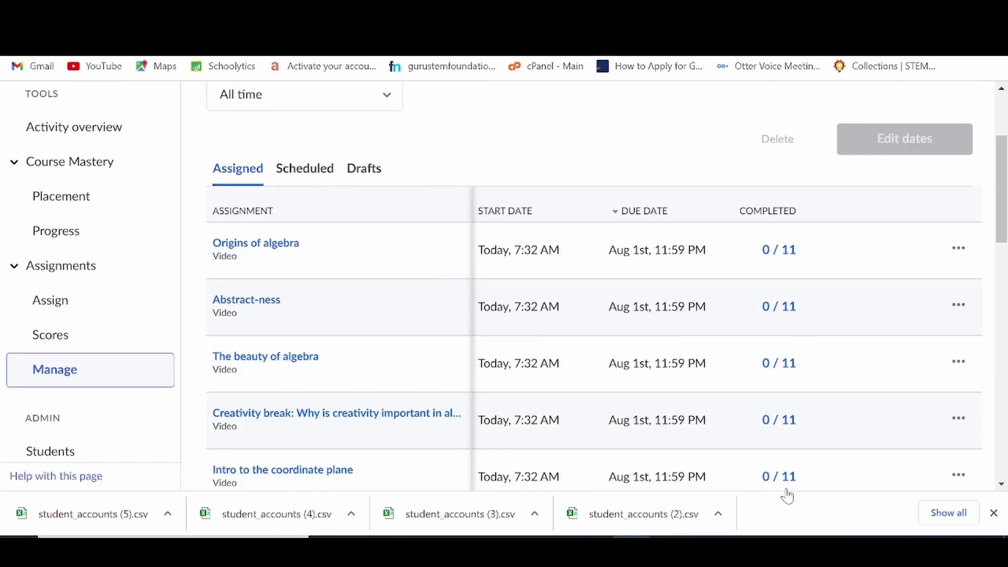
scroll(787, 473, "down", 5)
scroll(793, 464, "down", 3)
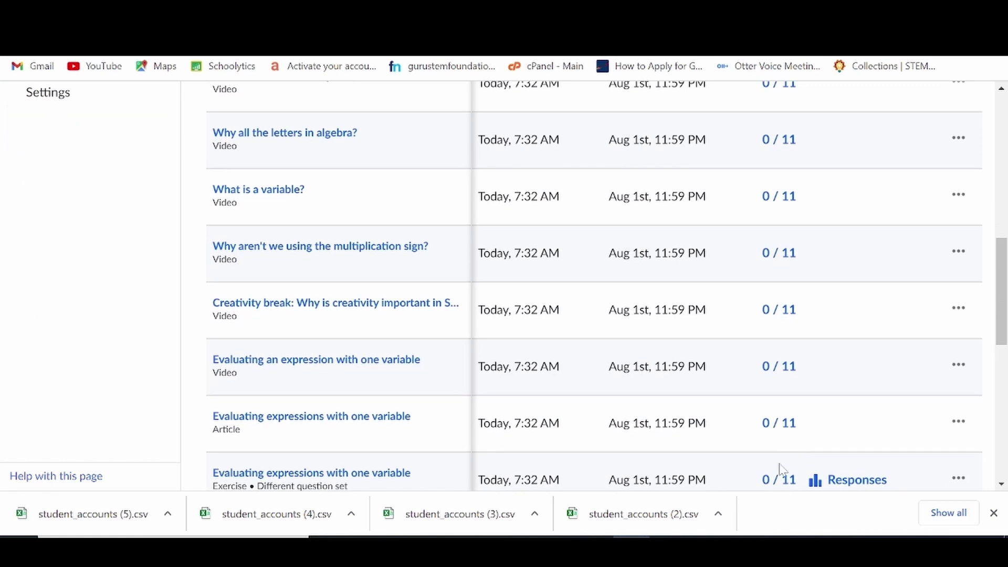
scroll(74, 349, "up", 6)
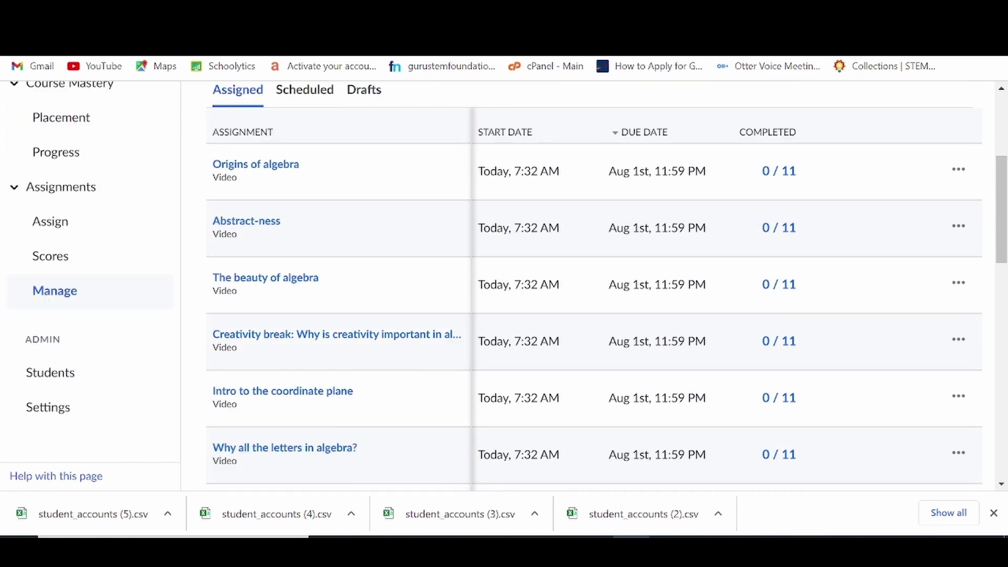
Step: Scroll through the class's 11-student roster
left_click(50, 380)
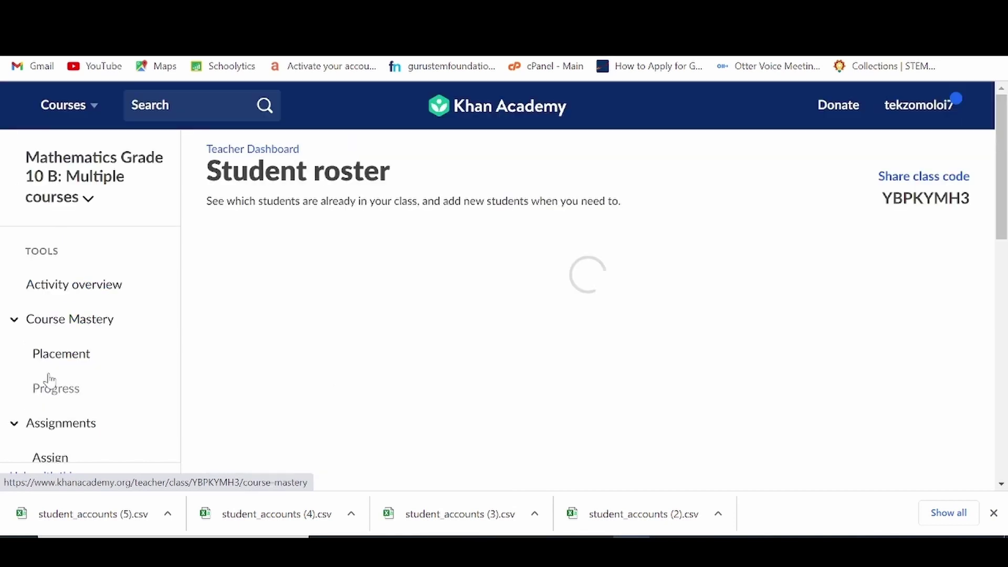
scroll(245, 356, "down", 3)
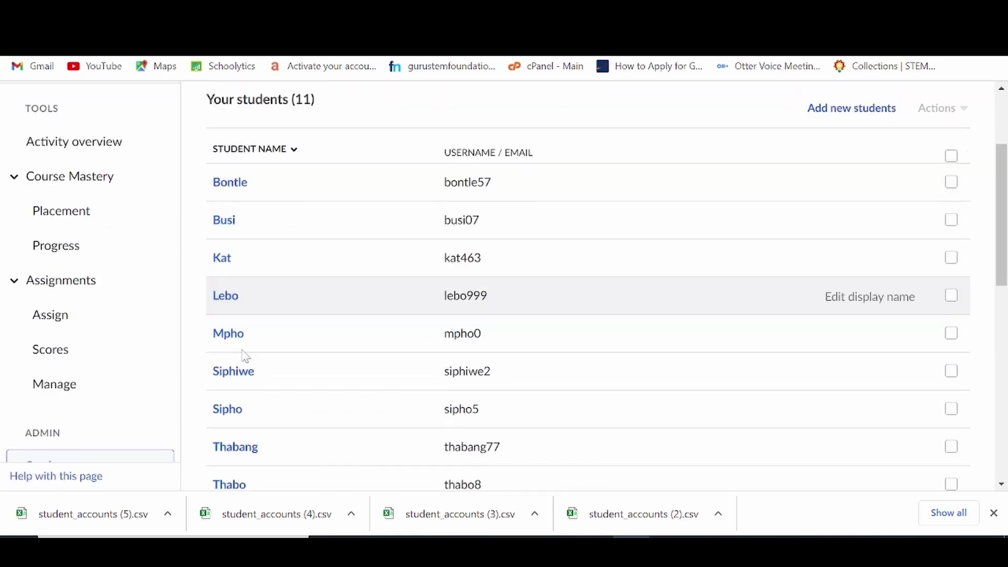
scroll(245, 356, "down", 4)
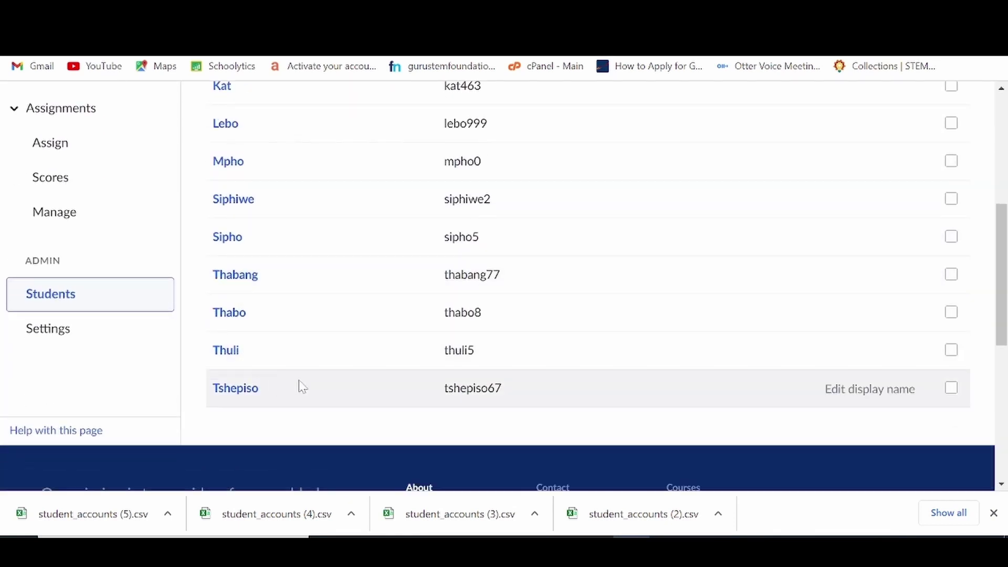
scroll(418, 385, "up", 6)
scroll(400, 281, "down", 6)
Step: Copy the class code from the class settings page
left_click(48, 332)
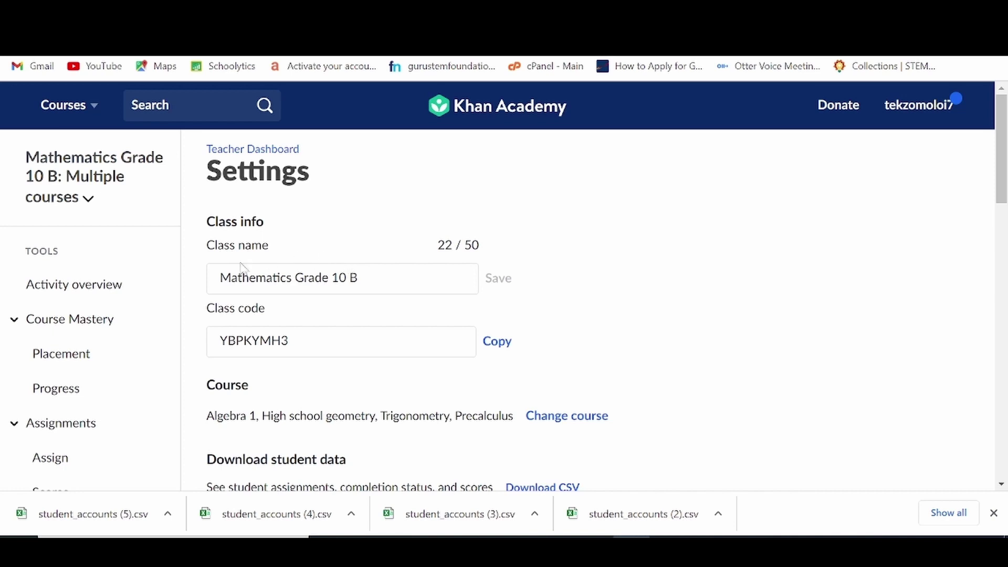
left_click(496, 341)
scroll(525, 315, "down", 3)
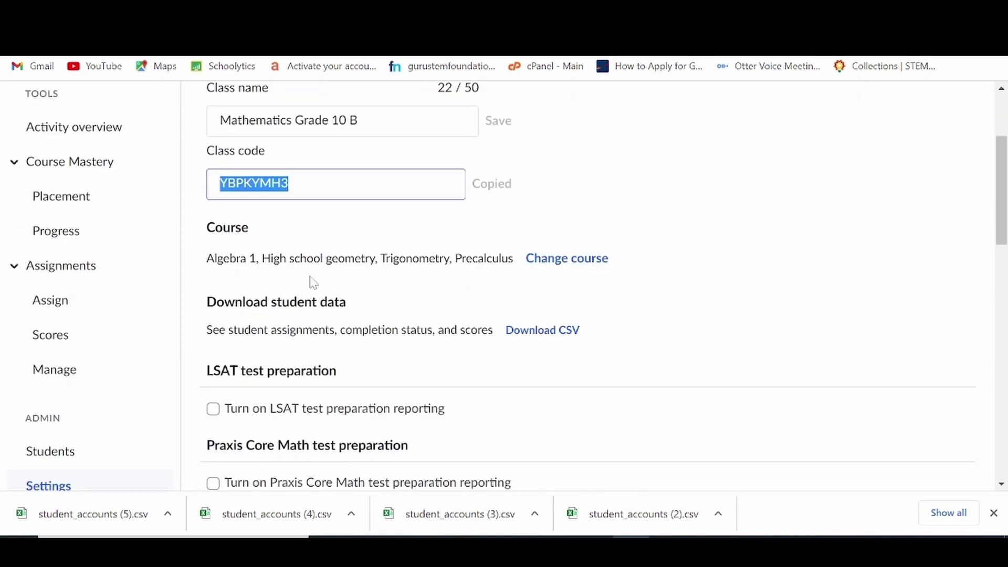
scroll(279, 354, "down", 3)
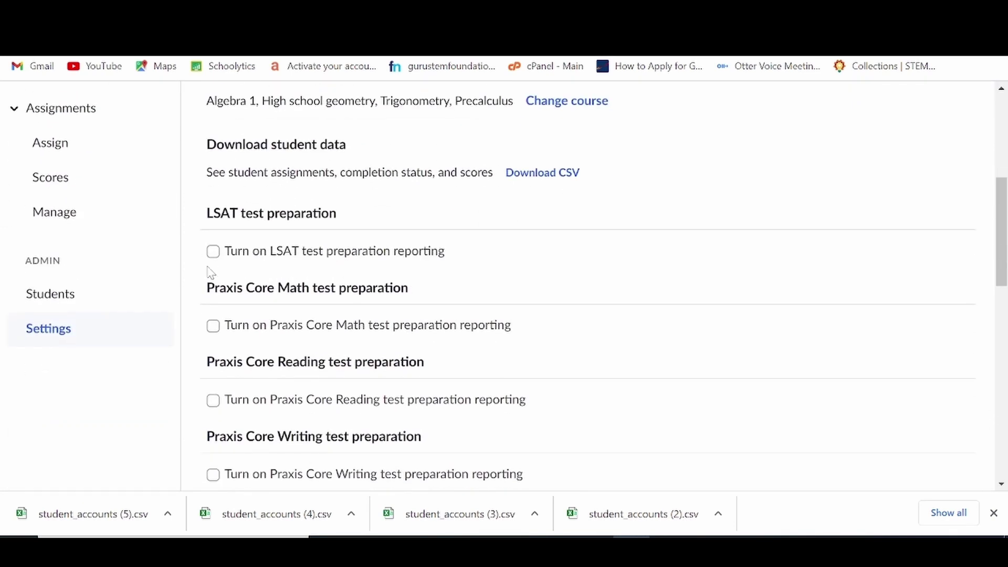
scroll(211, 289, "down", 2)
scroll(210, 294, "down", 1)
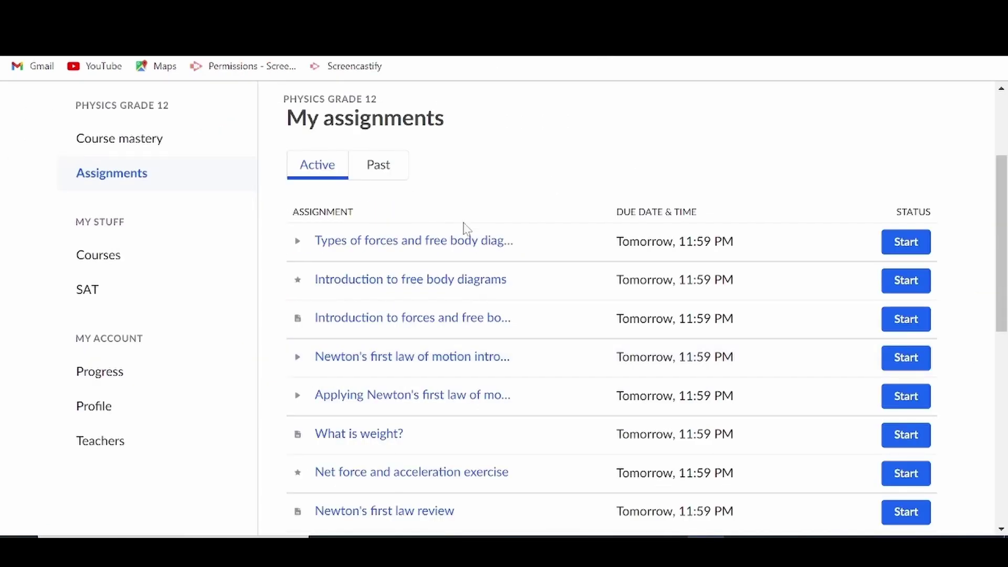
Step: View the student's course mastery, then return to the Physics Grade 12 assignments list
scroll(366, 198, "up", 3)
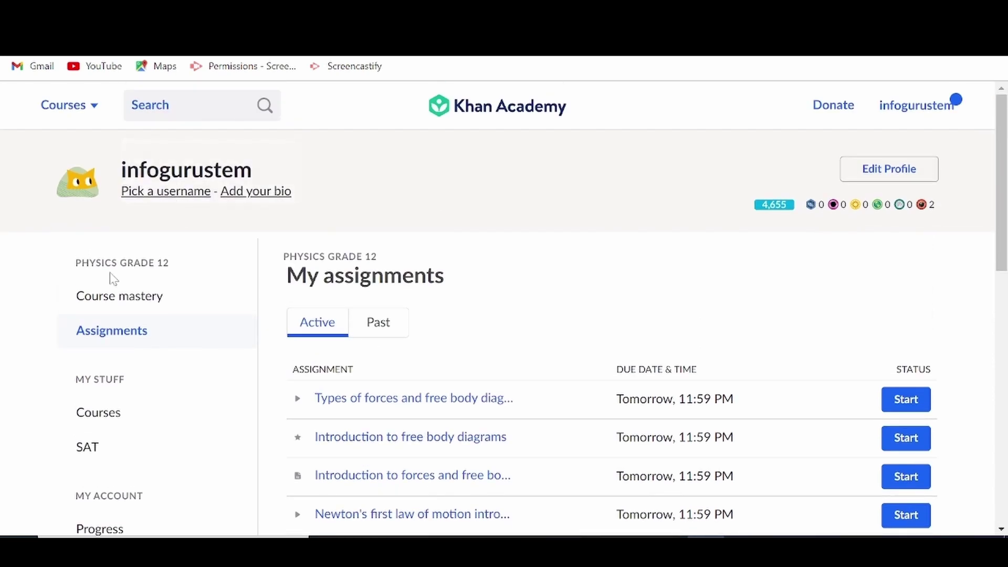
left_click(114, 294)
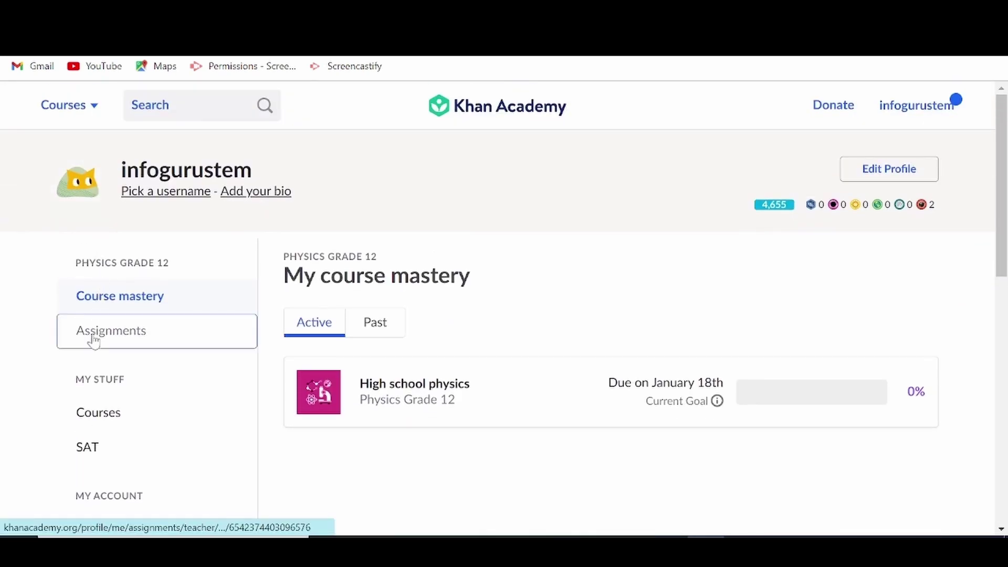
left_click(94, 339)
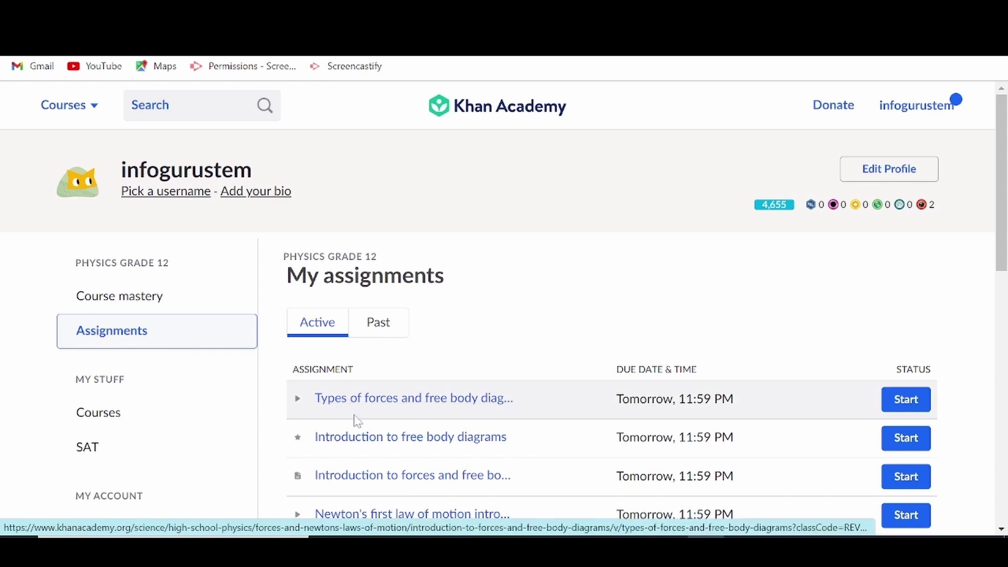
scroll(357, 420, "down", 7)
scroll(353, 416, "up", 6)
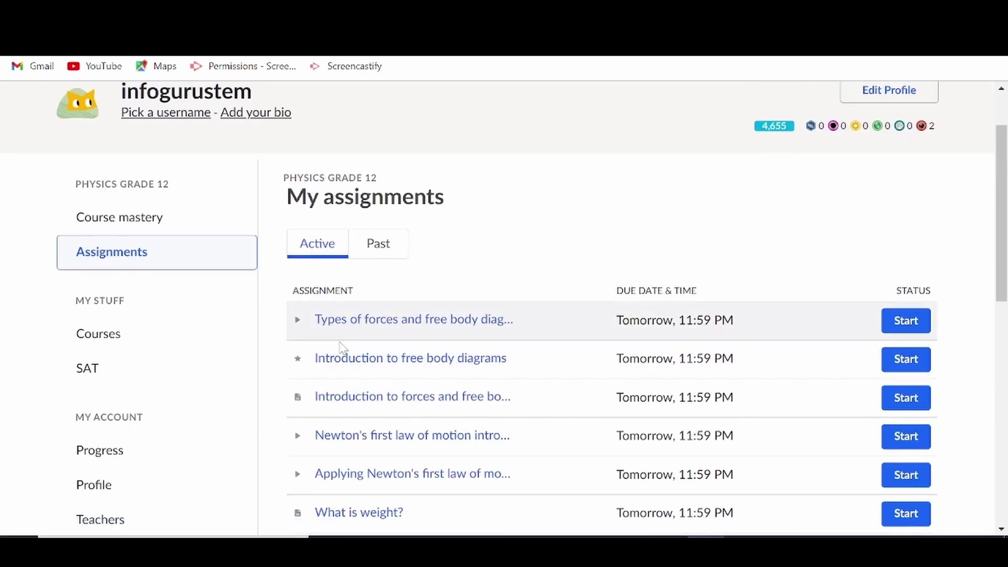
Step: Check the Past and Active assignment tabs, then go to Learner home
left_click(376, 256)
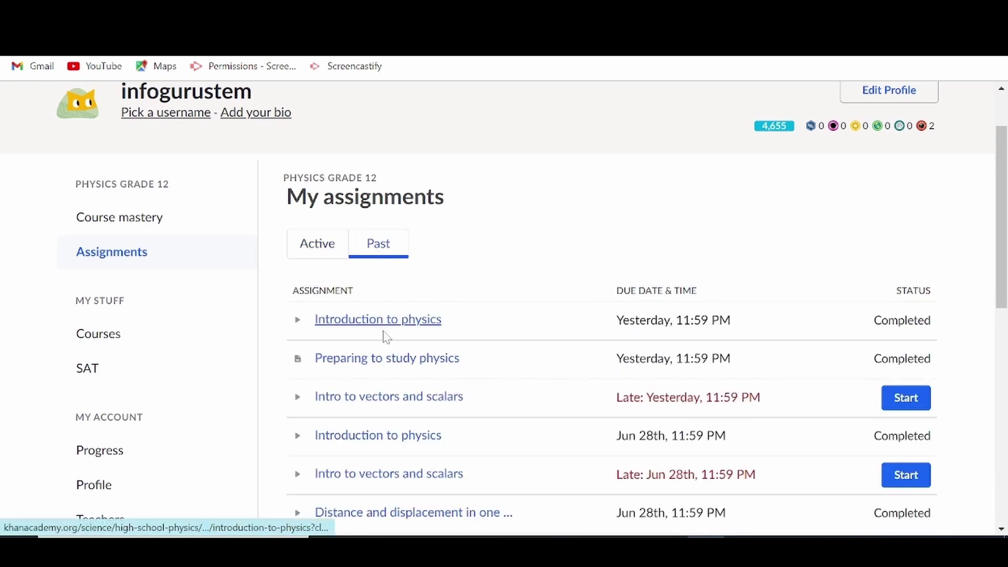
scroll(390, 371, "down", 1)
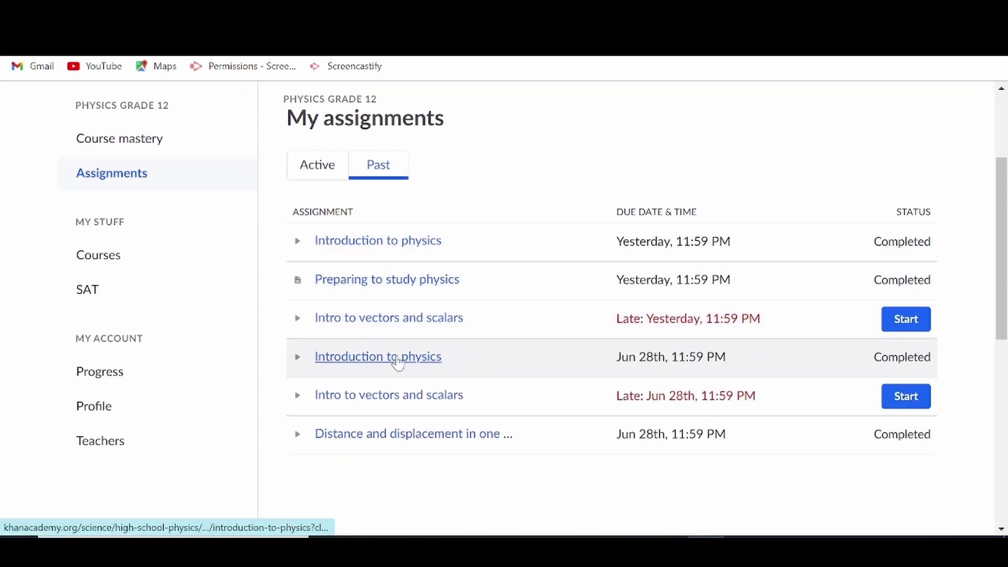
scroll(349, 261, "up", 1)
left_click(323, 244)
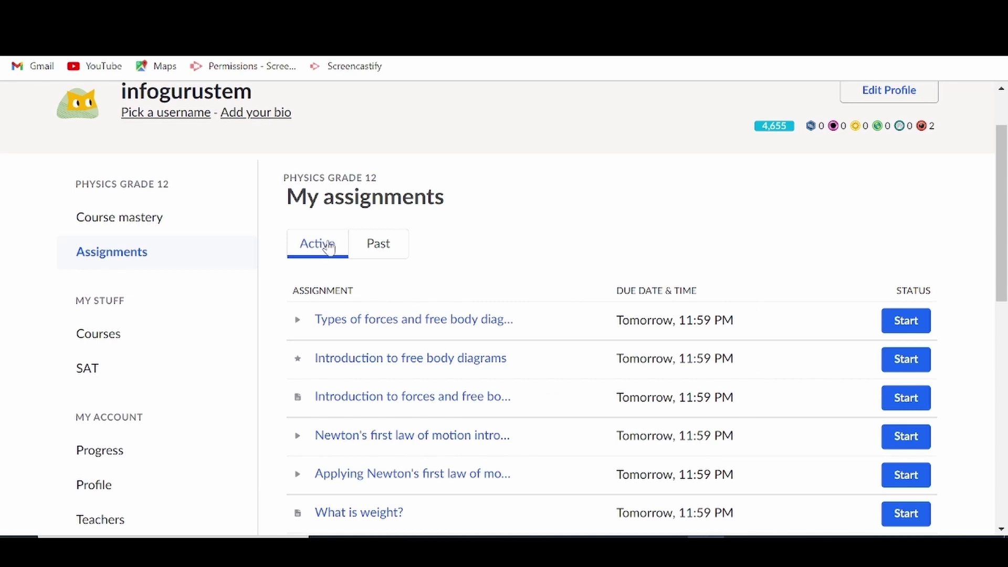
scroll(361, 291, "up", 1)
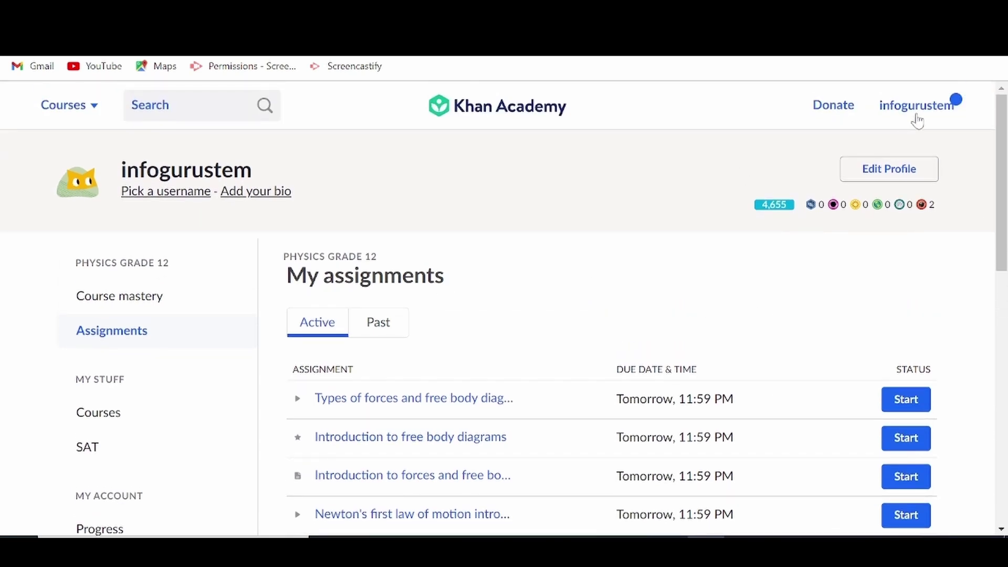
left_click(917, 112)
left_click(801, 207)
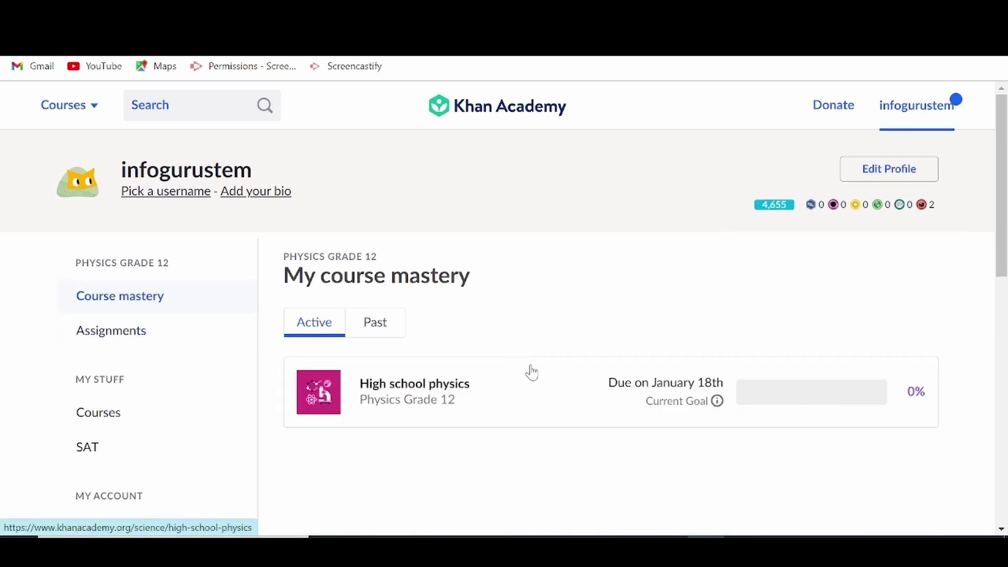
Step: Open High school physics, start One-dimensional motion, and open the Introduction to physics lesson
left_click(526, 374)
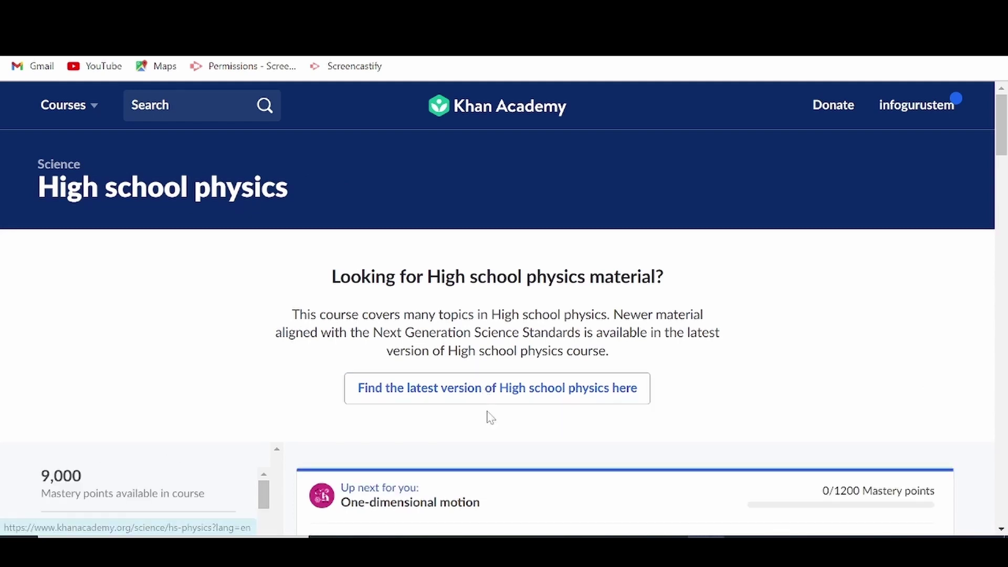
scroll(487, 417, "down", 3)
scroll(491, 422, "down", 7)
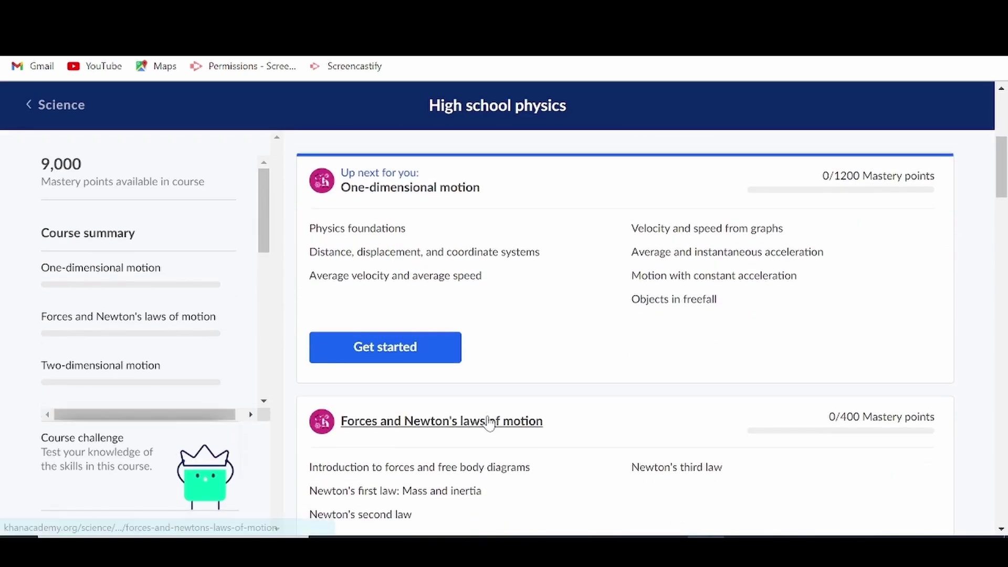
scroll(488, 419, "down", 3)
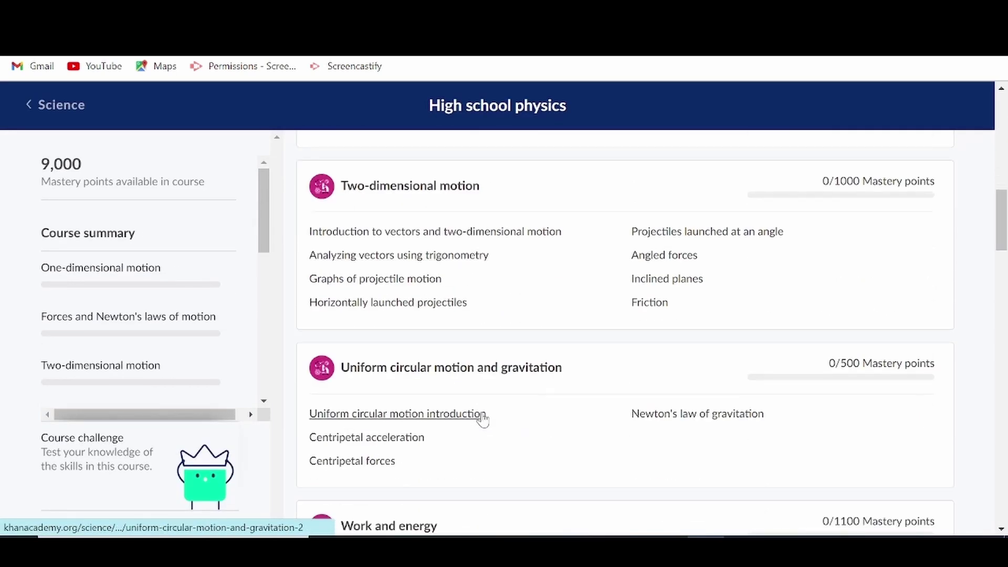
scroll(451, 399, "up", 9)
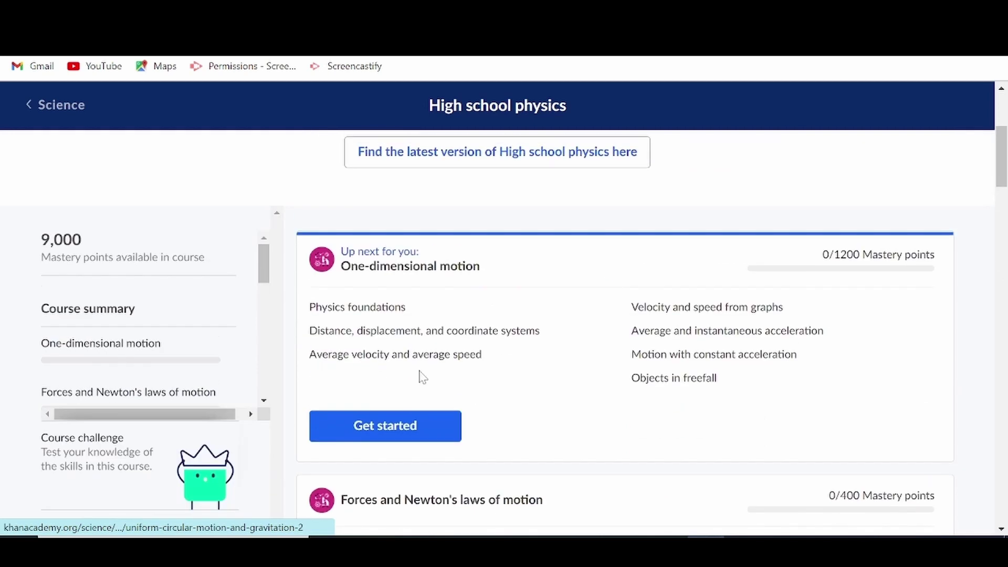
left_click(387, 437)
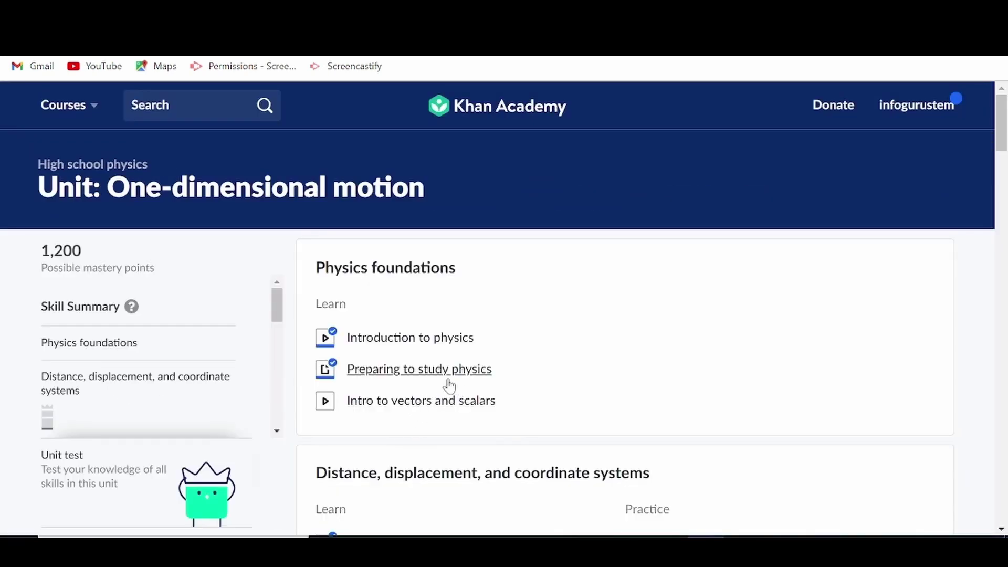
left_click(404, 344)
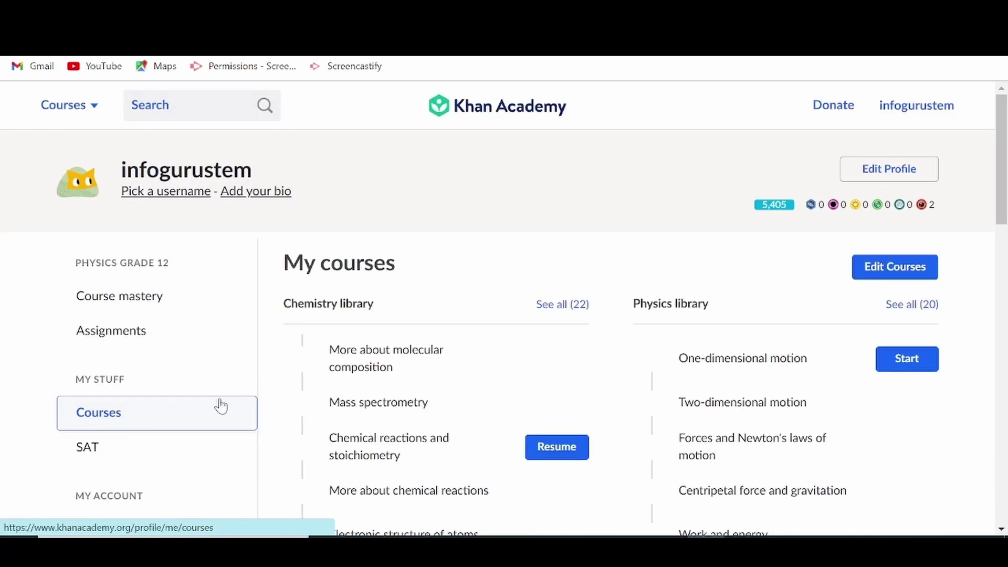
Step: Browse the Official SAT Practice page, then open the My progress activity history
scroll(369, 387, "down", 4)
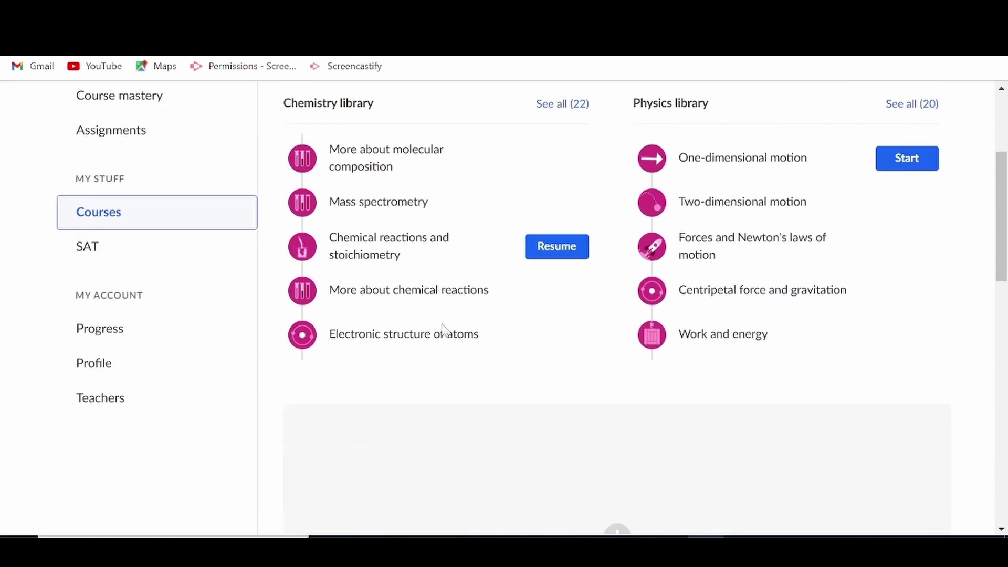
scroll(423, 320, "up", 4)
scroll(435, 336, "down", 2)
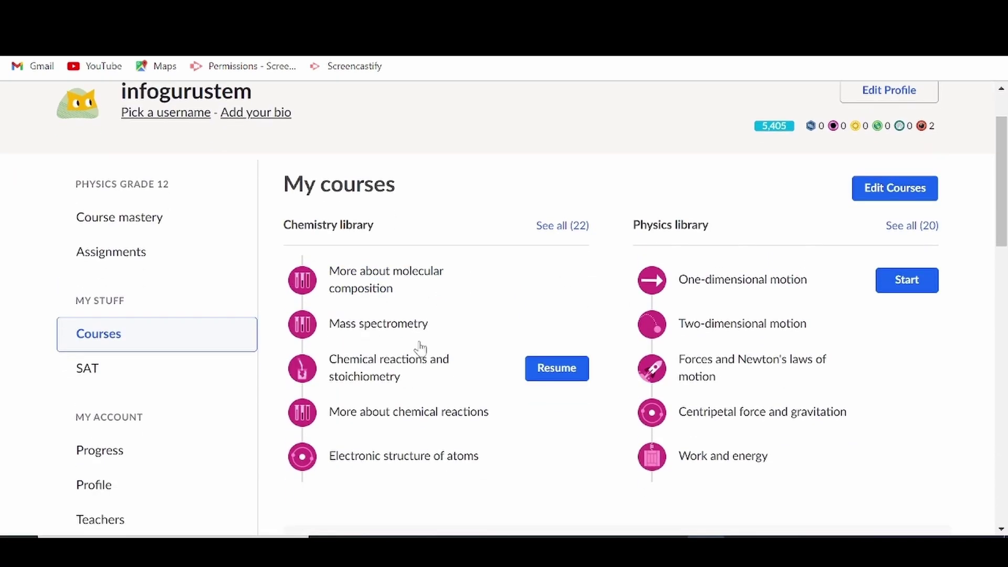
left_click(97, 368)
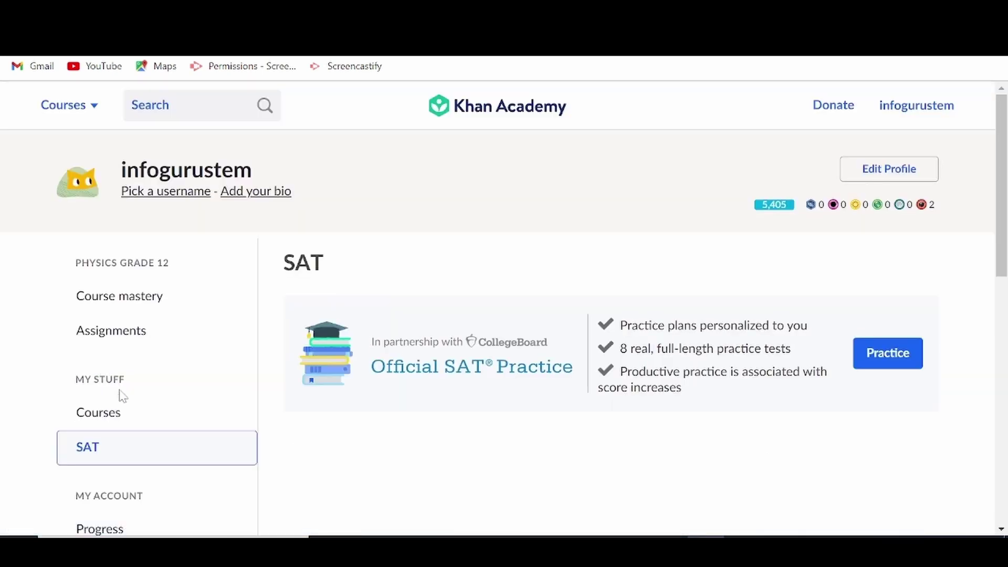
scroll(567, 364, "down", 2)
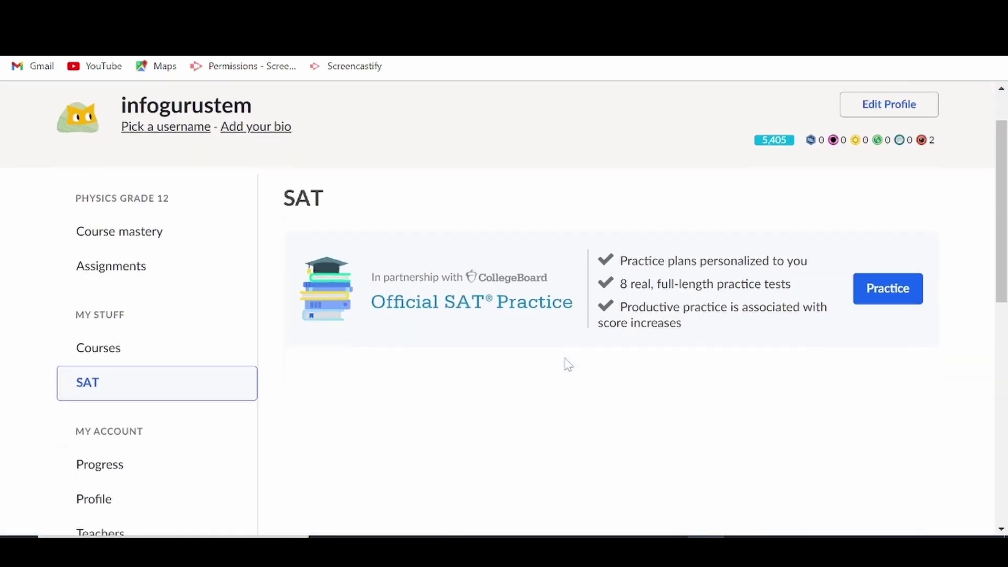
left_click(97, 456)
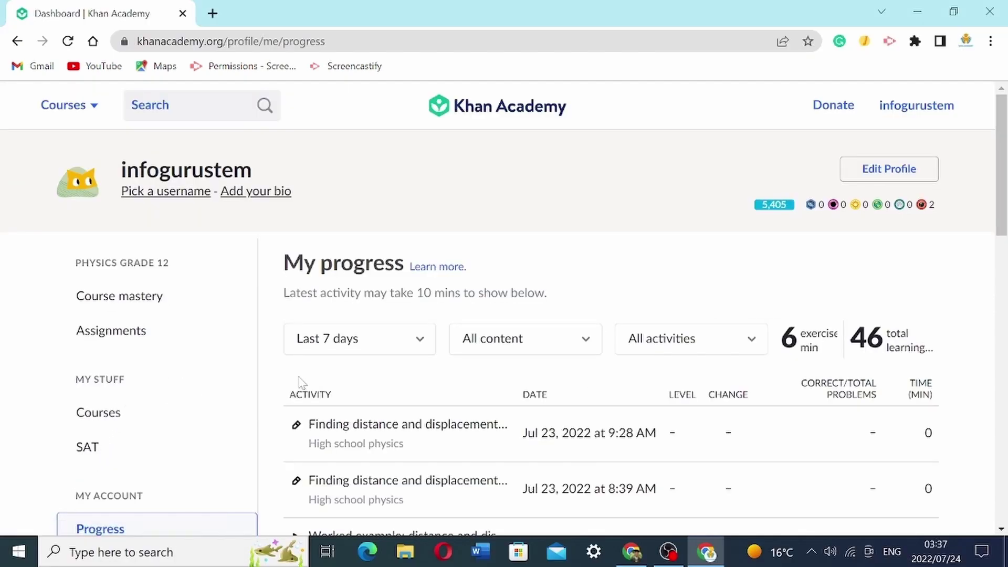
Step: Browse the student's profile, open My teachers and tutors, then show past assignments
scroll(427, 405, "down", 3)
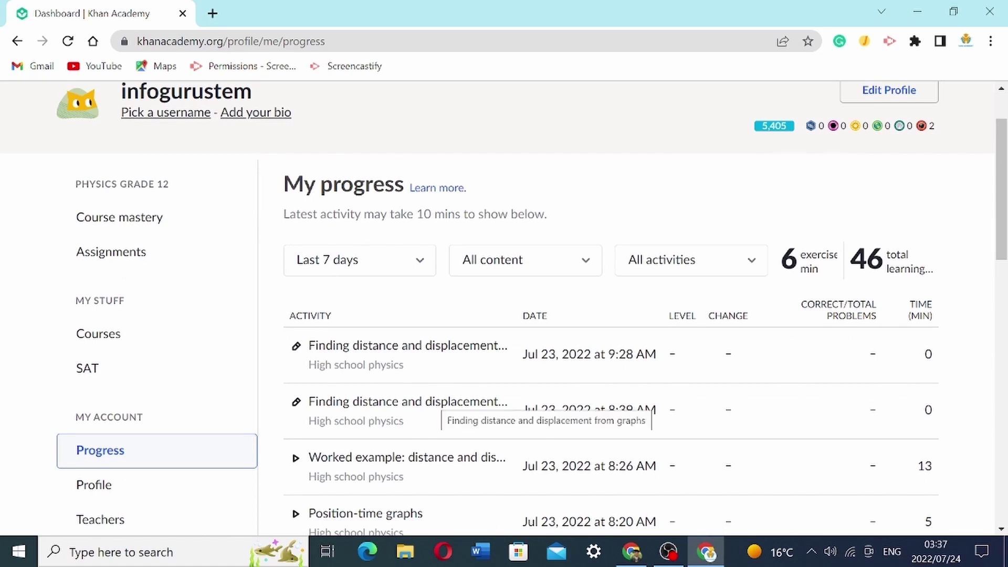
scroll(443, 406, "down", 3)
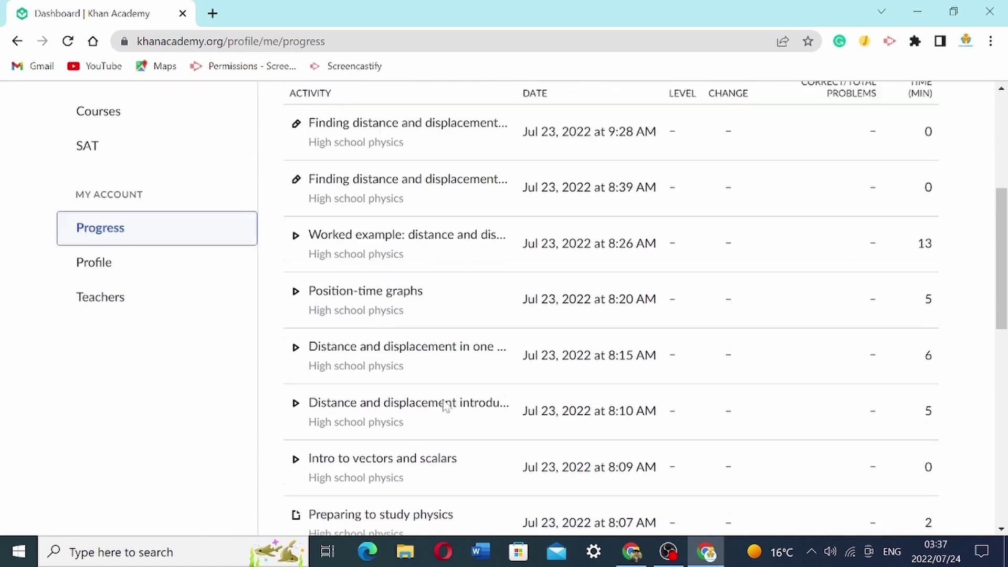
left_click(90, 250)
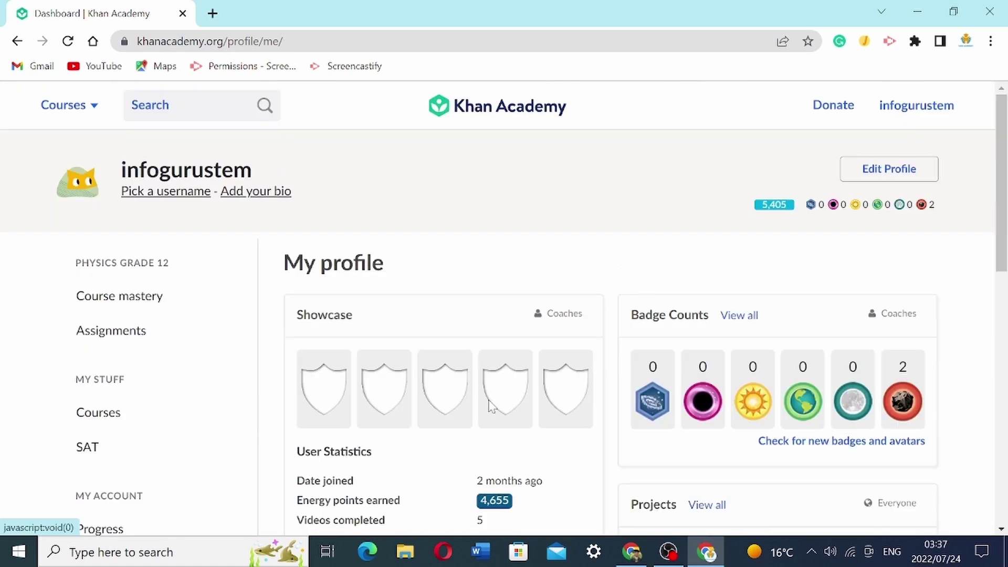
scroll(482, 425, "down", 2)
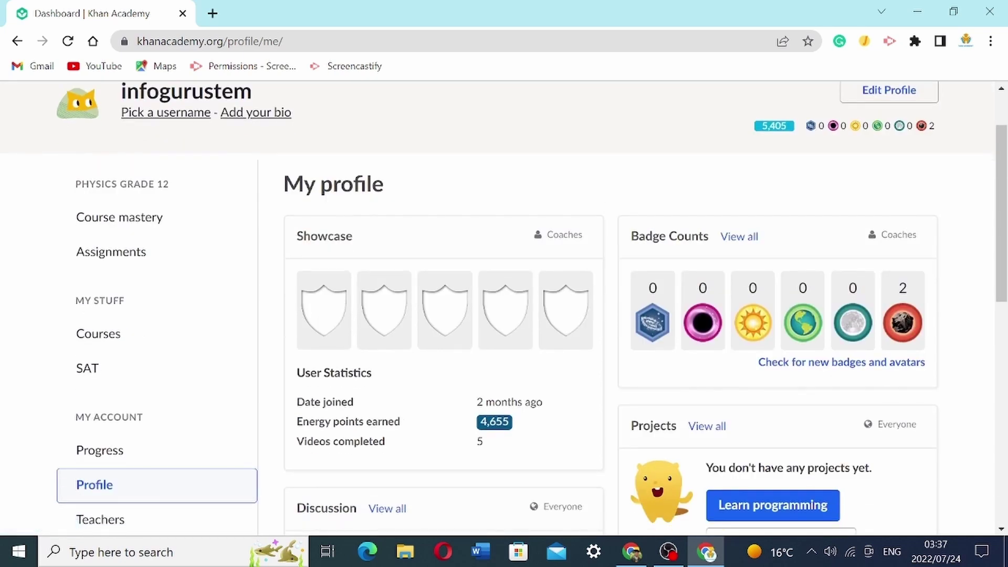
scroll(460, 431, "down", 3)
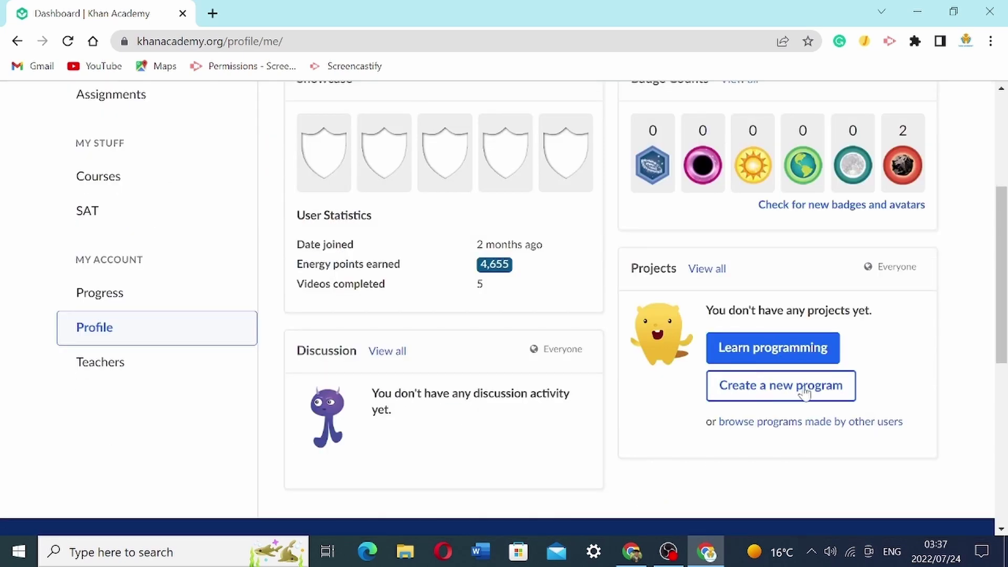
left_click(100, 360)
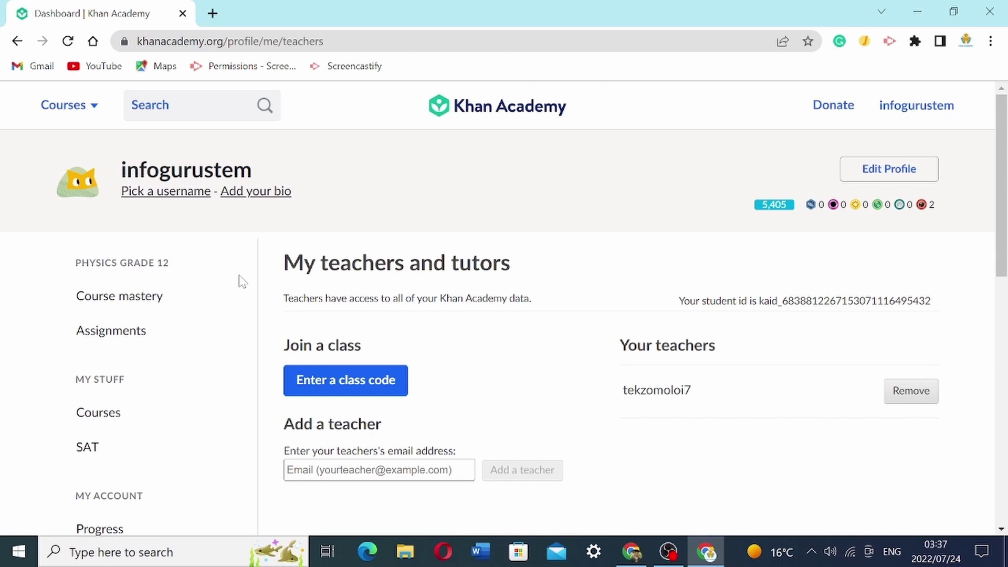
left_click(377, 164)
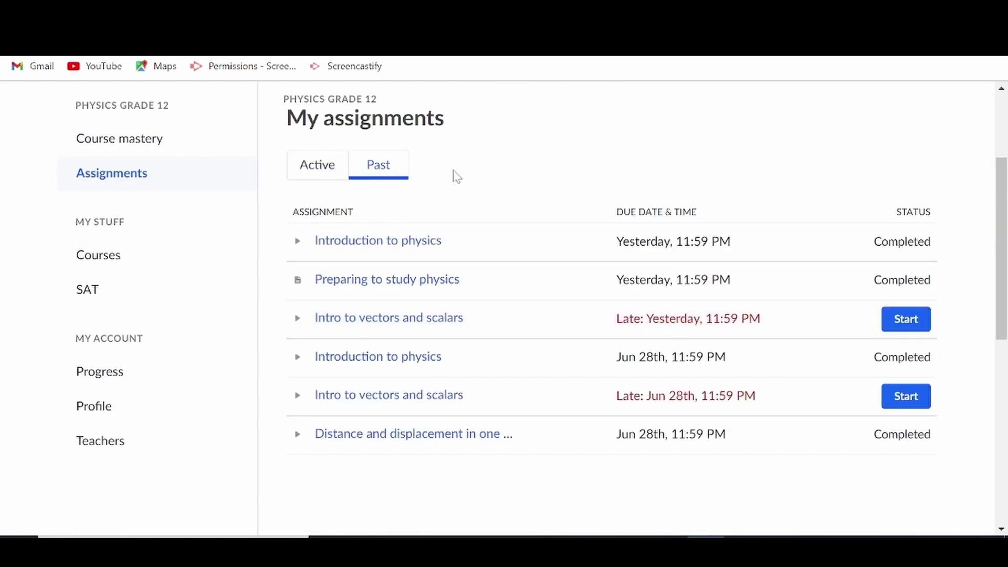
Step: Start the active Newton's first law assignment and read the What is weight? article
left_click(317, 169)
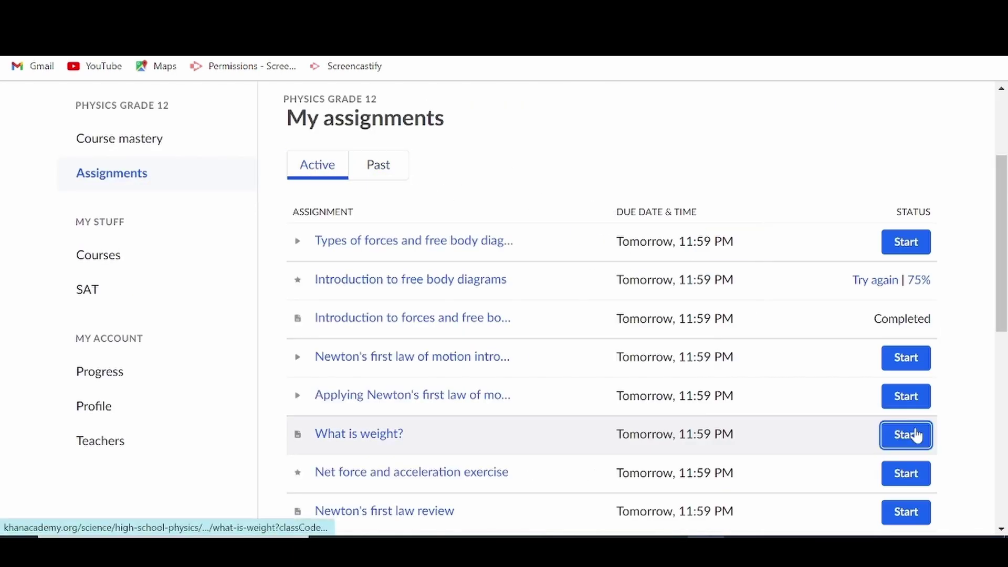
left_click(897, 350)
scroll(30, 397, "down", 1)
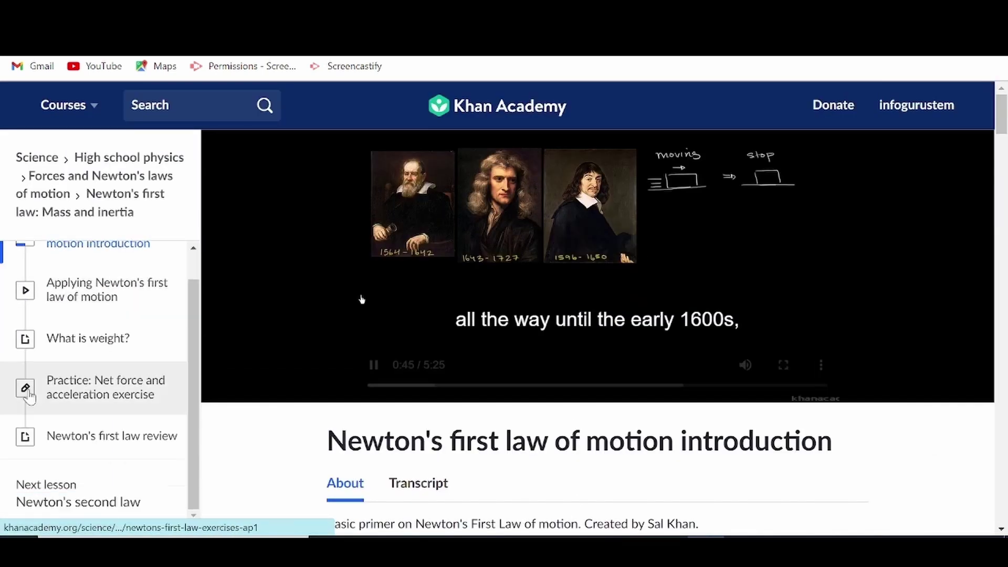
left_click(33, 338)
scroll(473, 387, "down", 16)
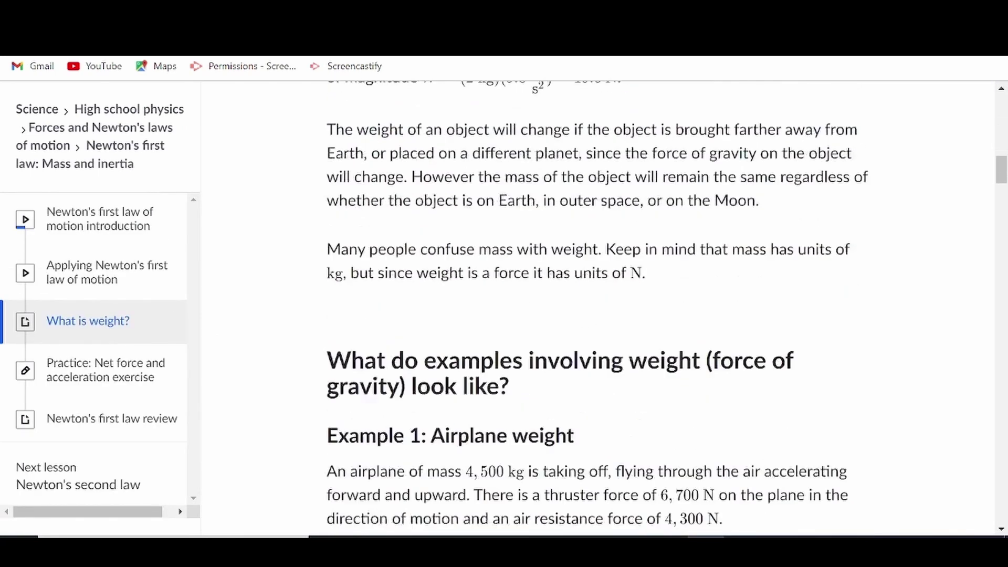
scroll(472, 387, "down", 2)
Step: Answer the Net force and acceleration exercise, finish it, and play Applying Newton's first law of motion
left_click(105, 370)
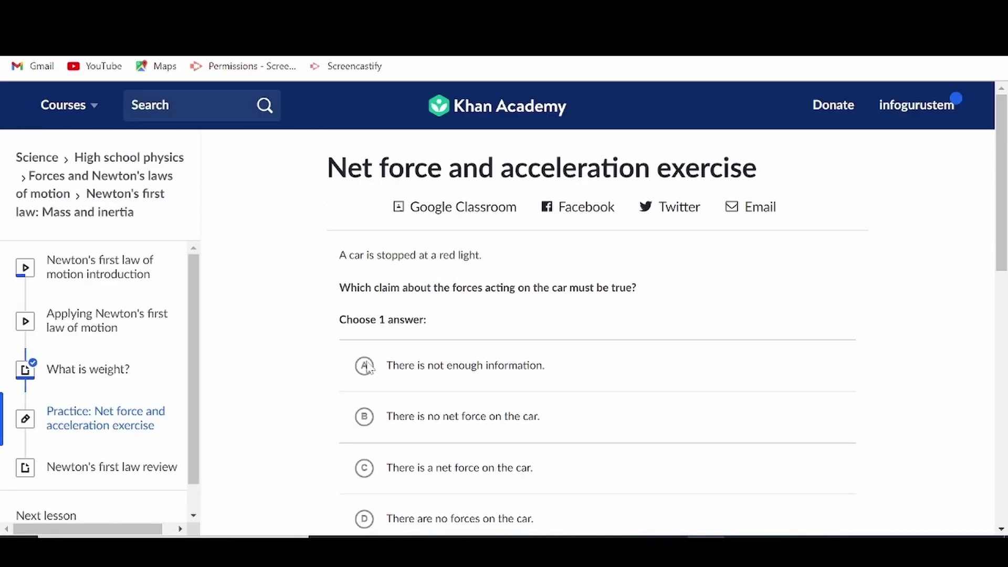
scroll(362, 398, "down", 2)
left_click(372, 444)
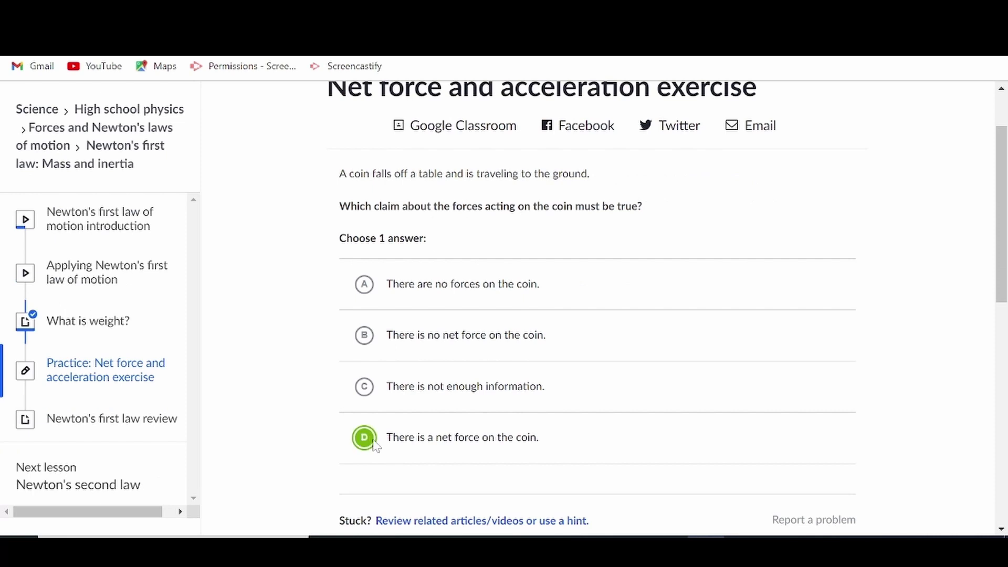
scroll(591, 436, "down", 5)
left_click(918, 336)
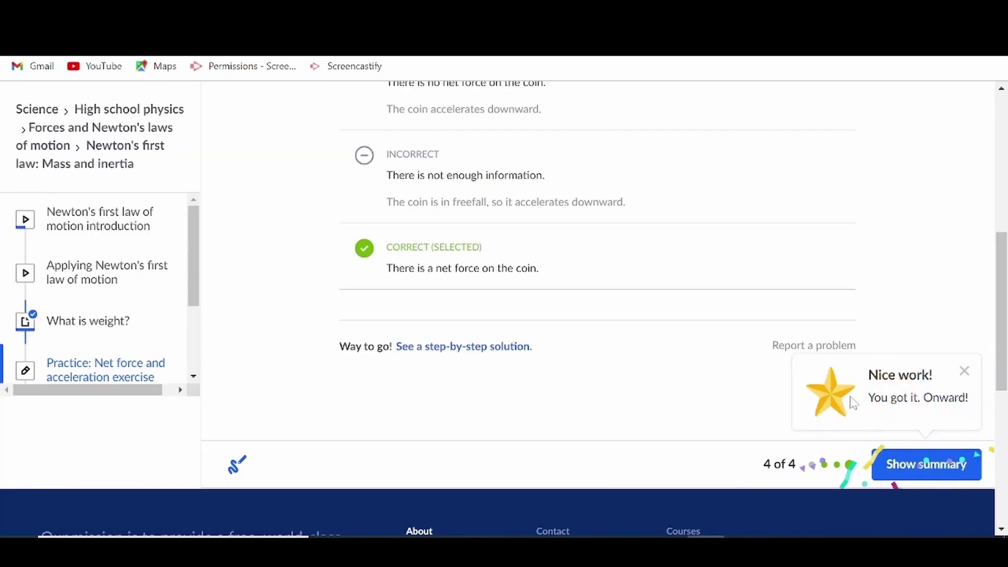
left_click(921, 474)
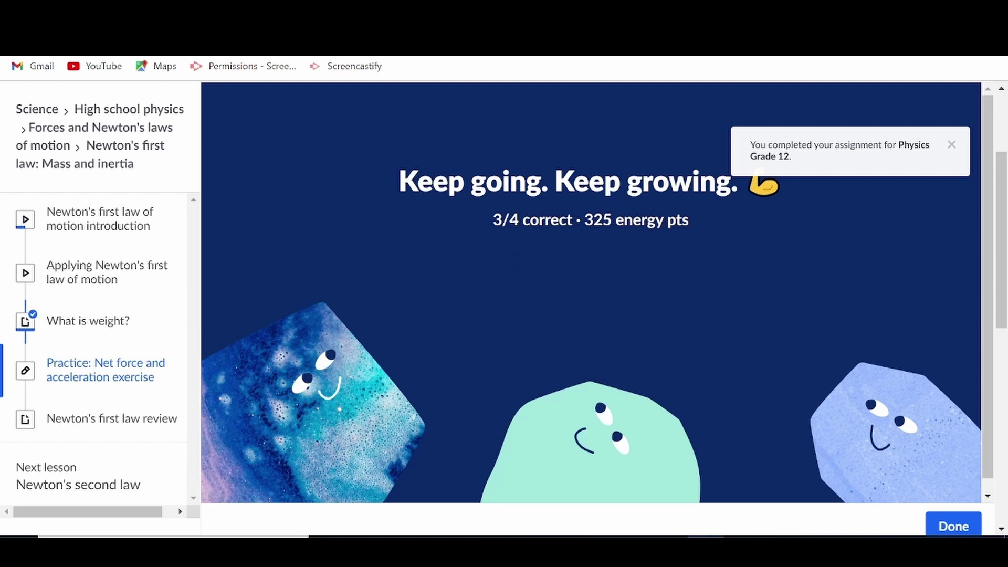
left_click(112, 418)
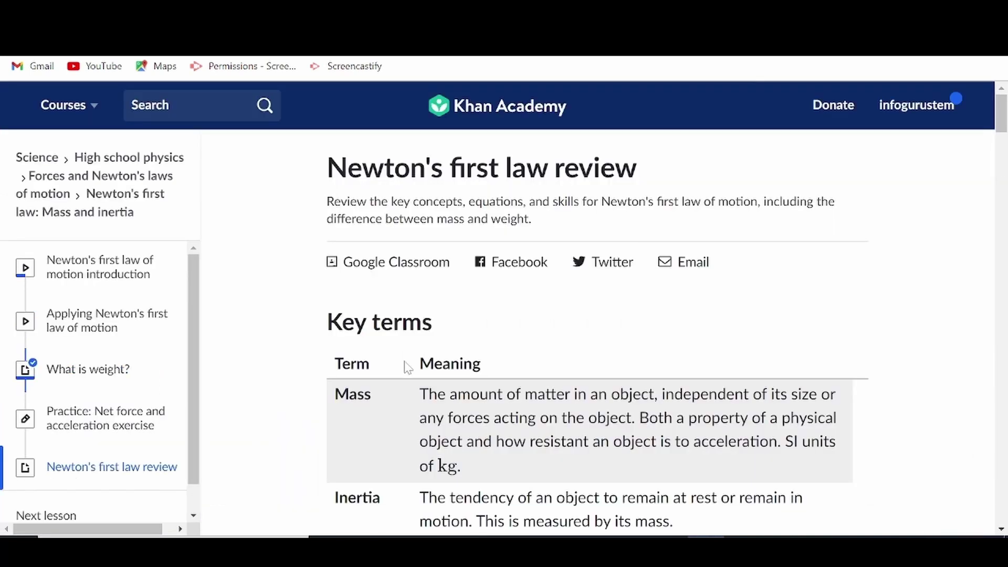
scroll(407, 366, "down", 3)
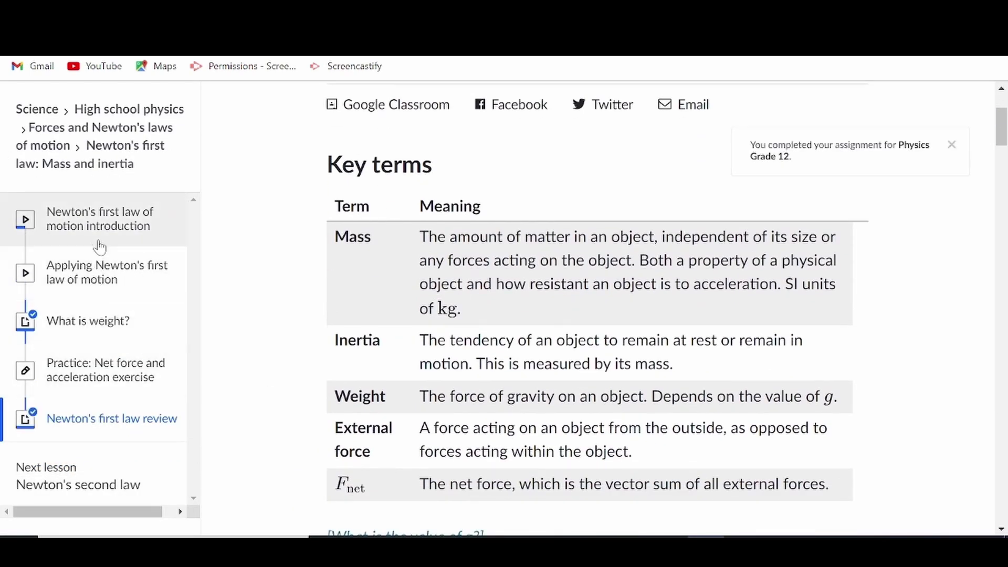
left_click(100, 251)
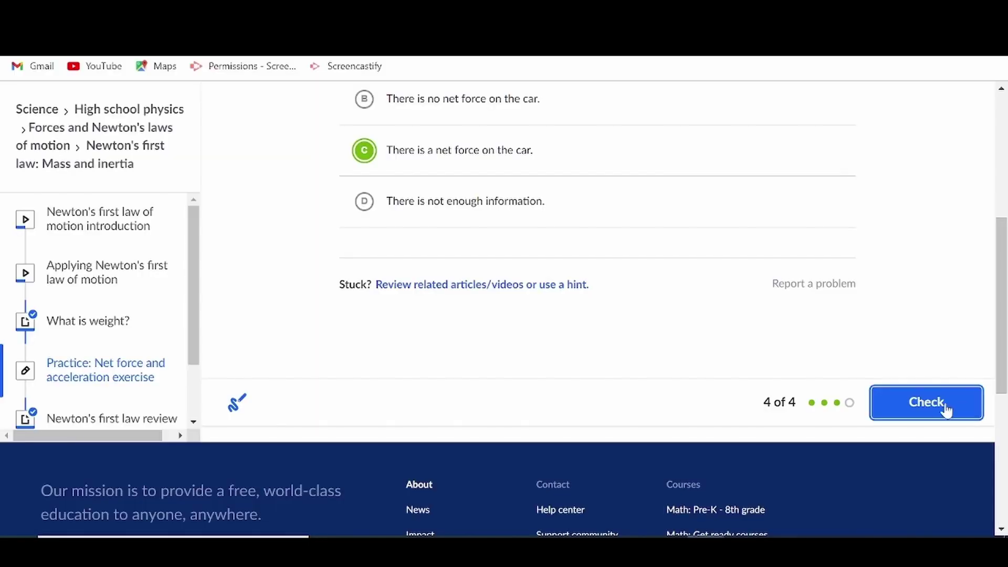
Step: Submit the last answer of Net force and acceleration and close the 4/4 summary
left_click(920, 409)
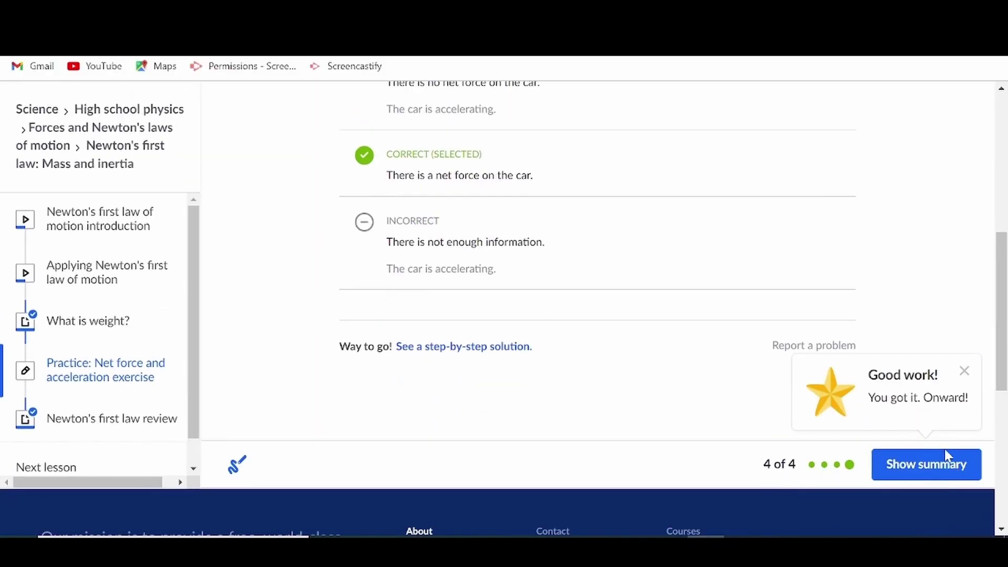
left_click(928, 472)
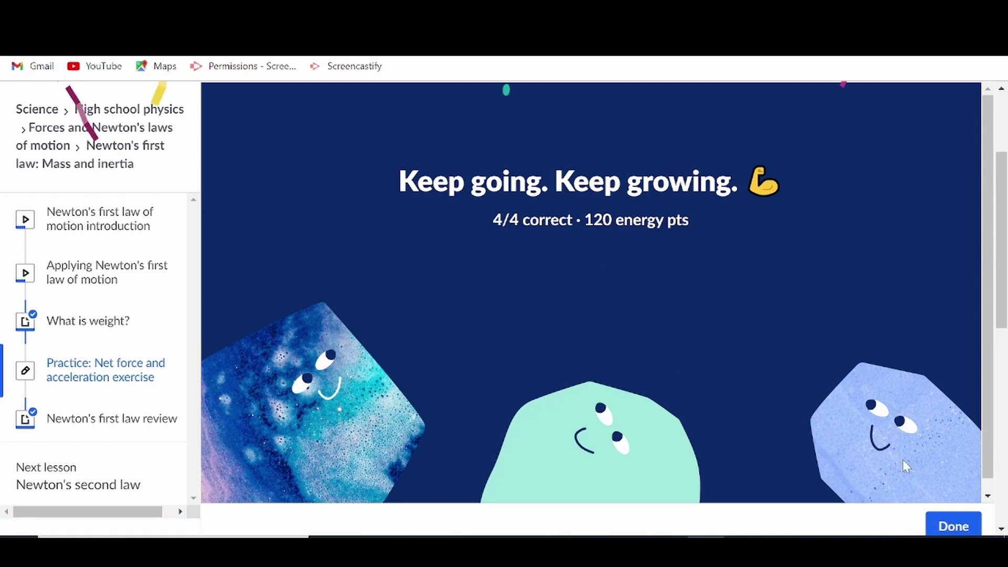
left_click(949, 524)
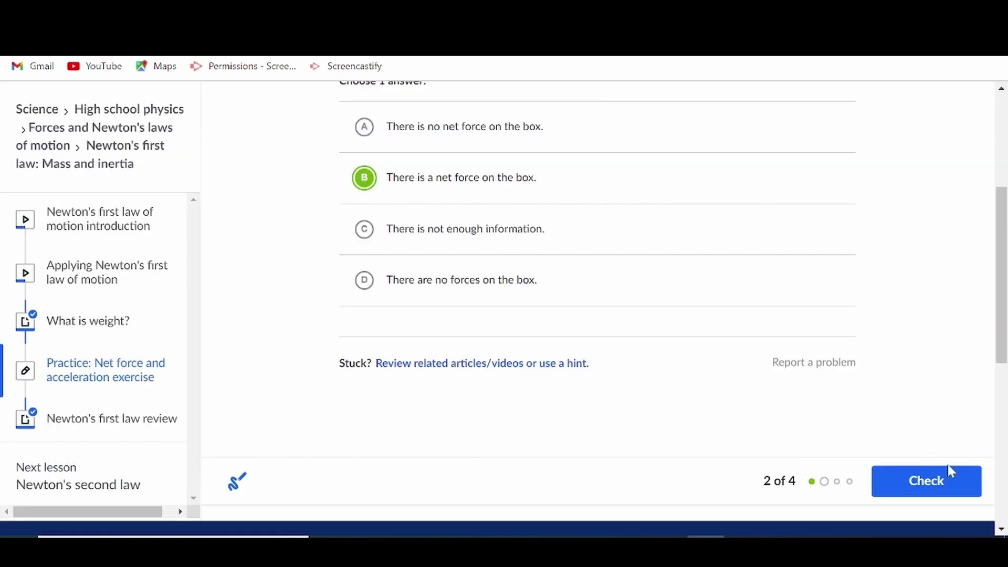
Step: Check the answer to question 2 and advance to the next question
left_click(921, 480)
scroll(840, 391, "down", 3)
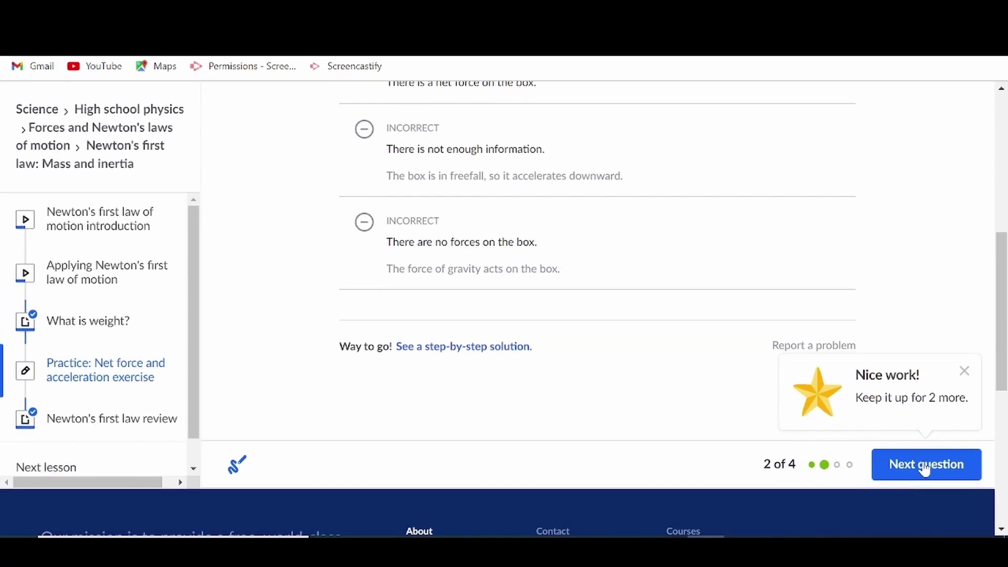
left_click(921, 471)
scroll(362, 205, "up", 1)
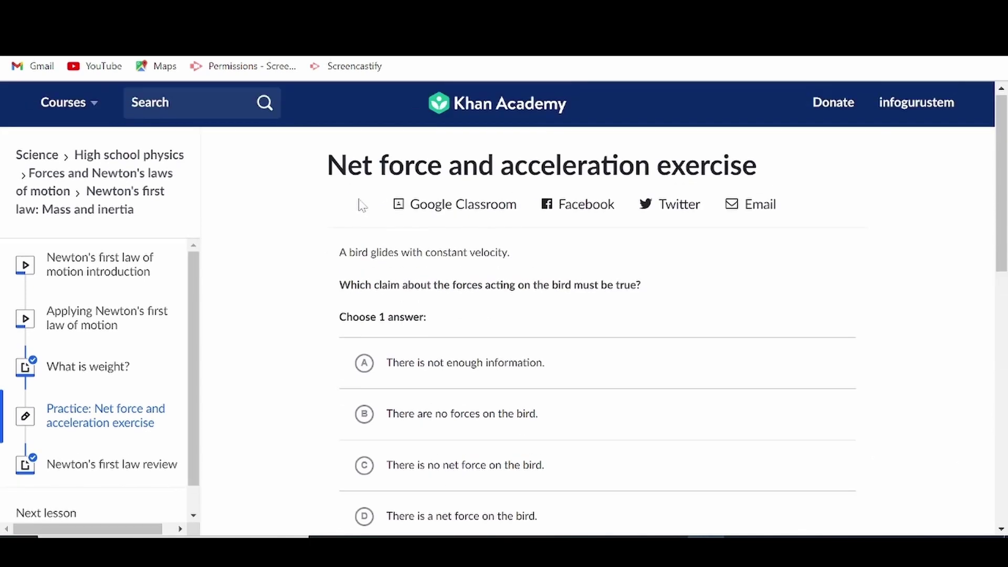
scroll(365, 336, "down", 1)
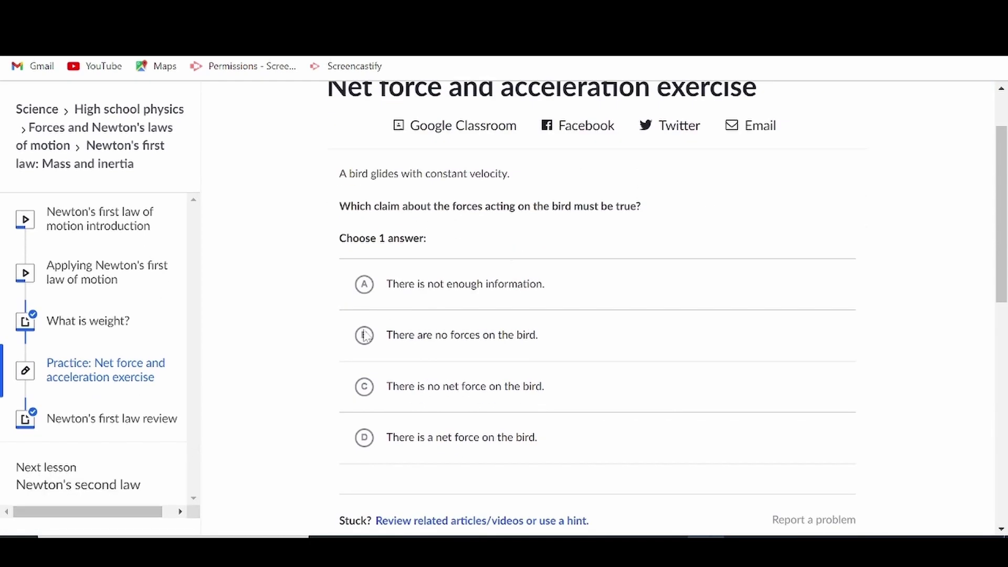
Step: Answer that the bird has no net force, then choose a net force on the car
left_click(382, 405)
key("Return")
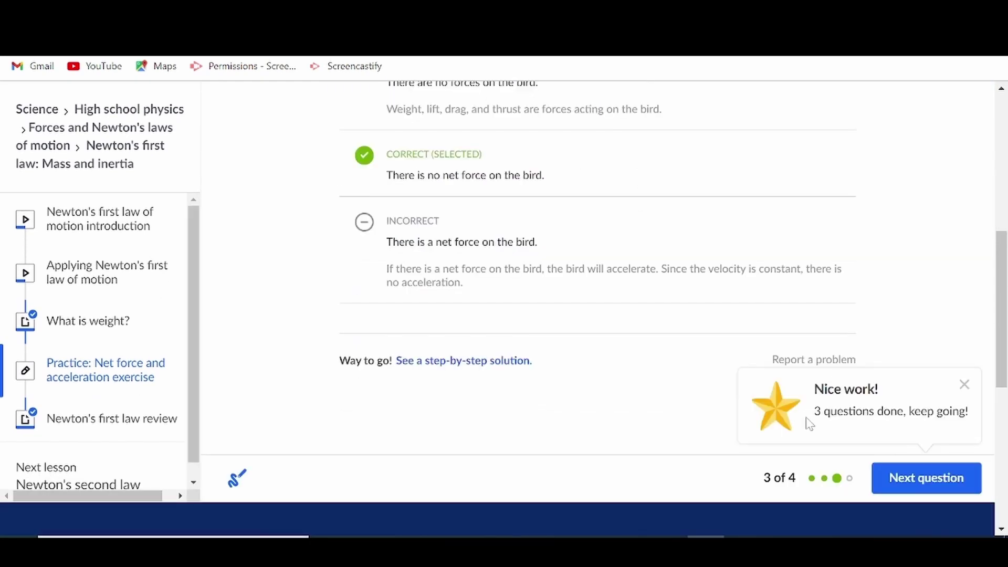
left_click(933, 486)
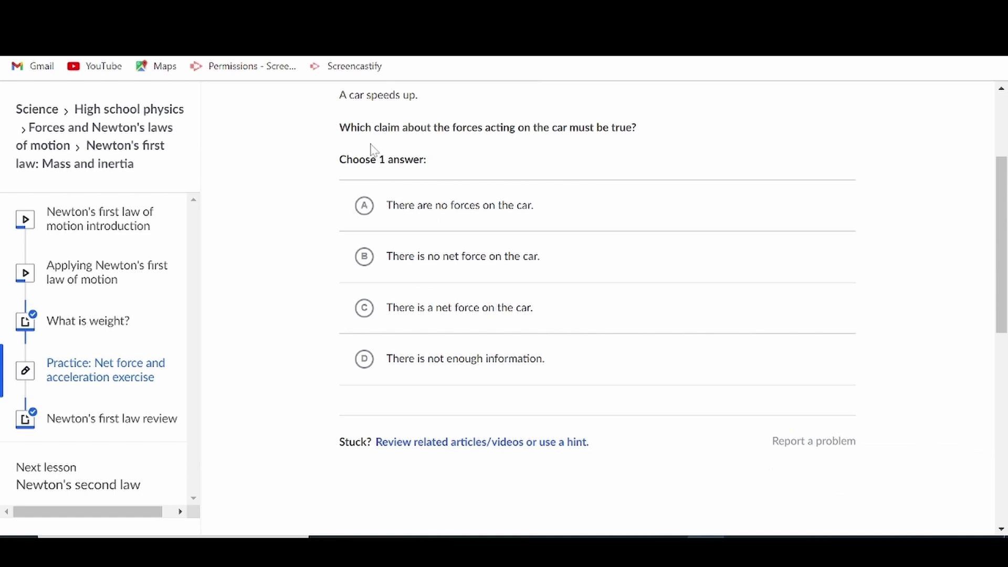
scroll(371, 150, "up", 1)
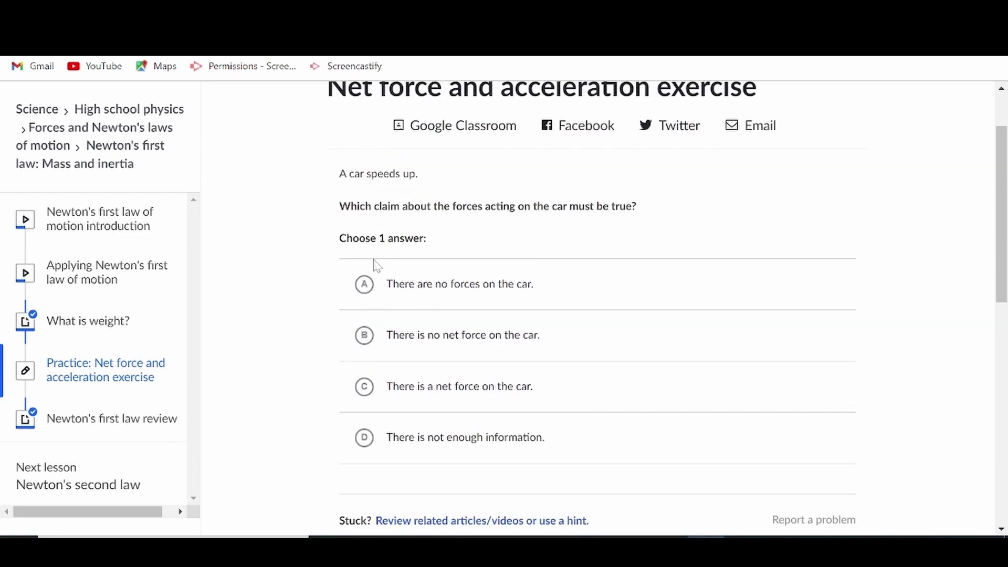
left_click(365, 390)
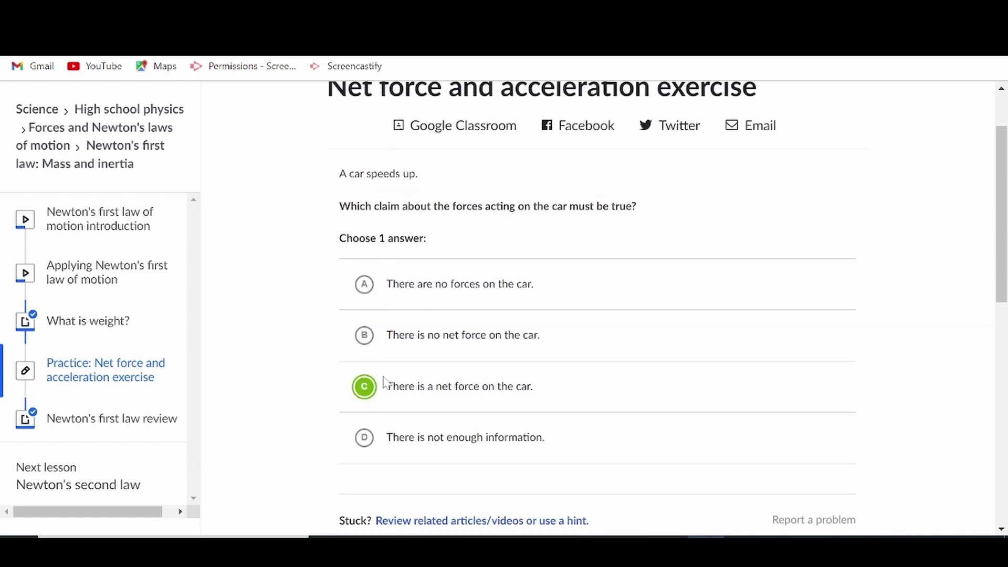
scroll(508, 416, "down", 1)
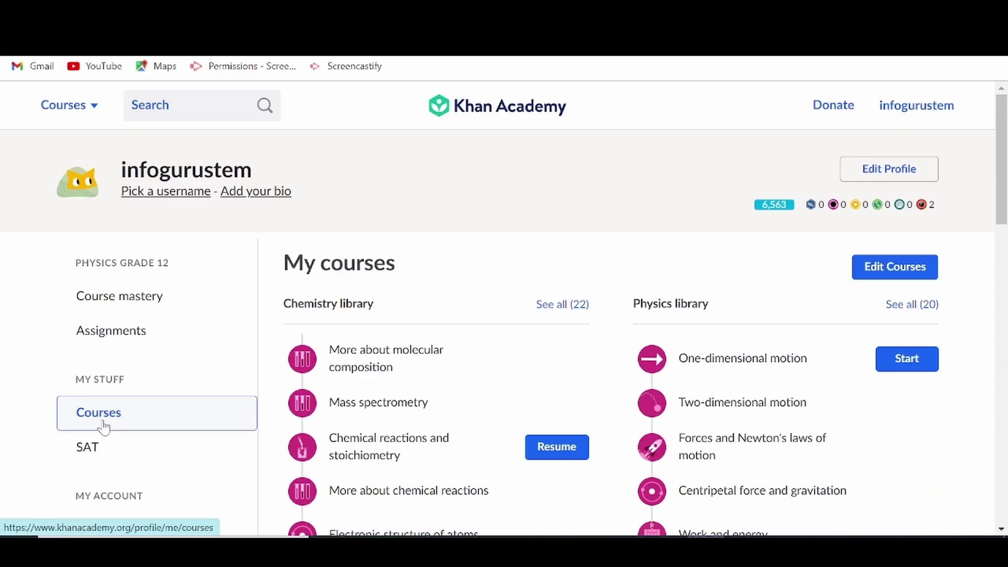
Step: Glance at the Chemistry library, then browse all 20 courses of the Physics library
left_click(454, 304)
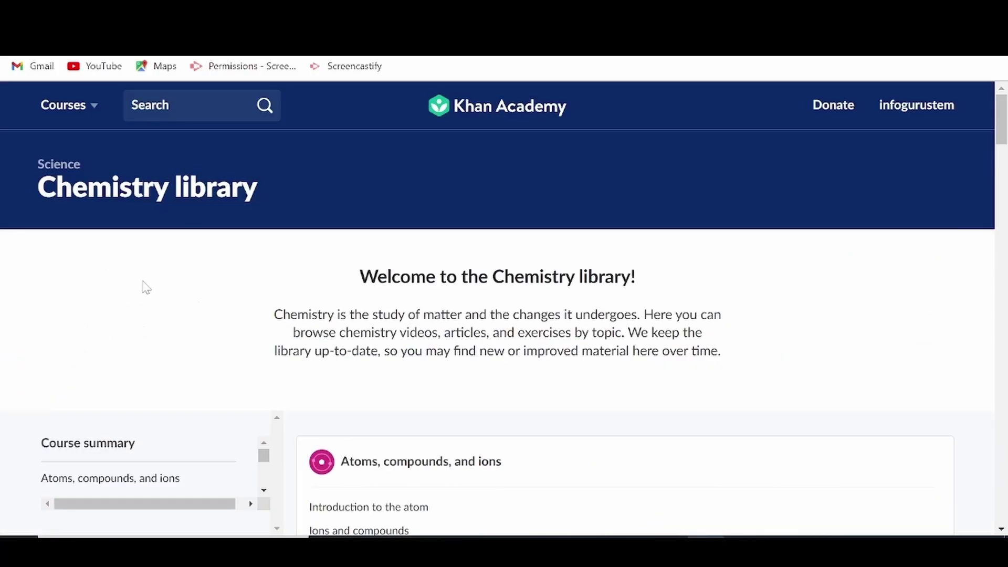
key("alt+Left")
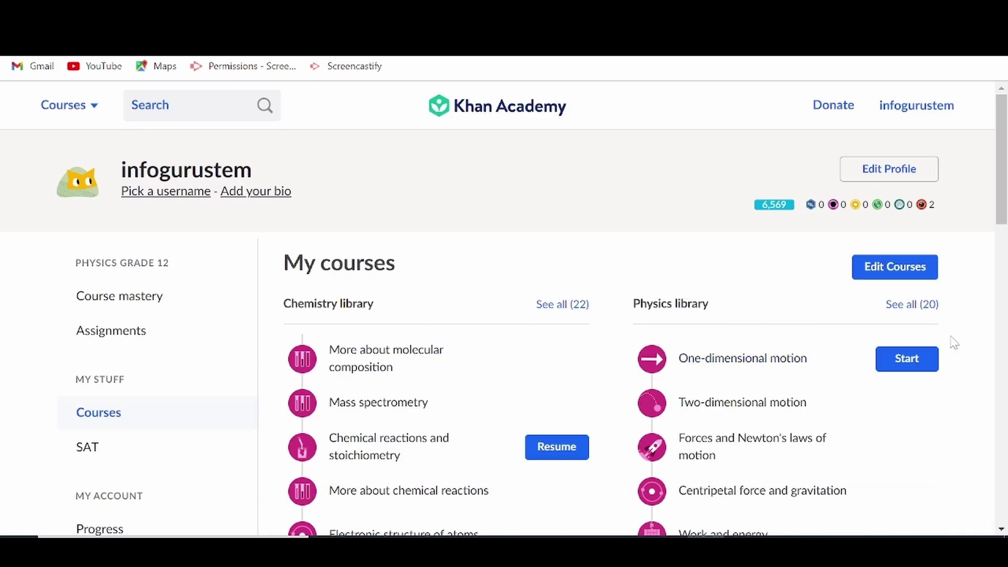
left_click(902, 304)
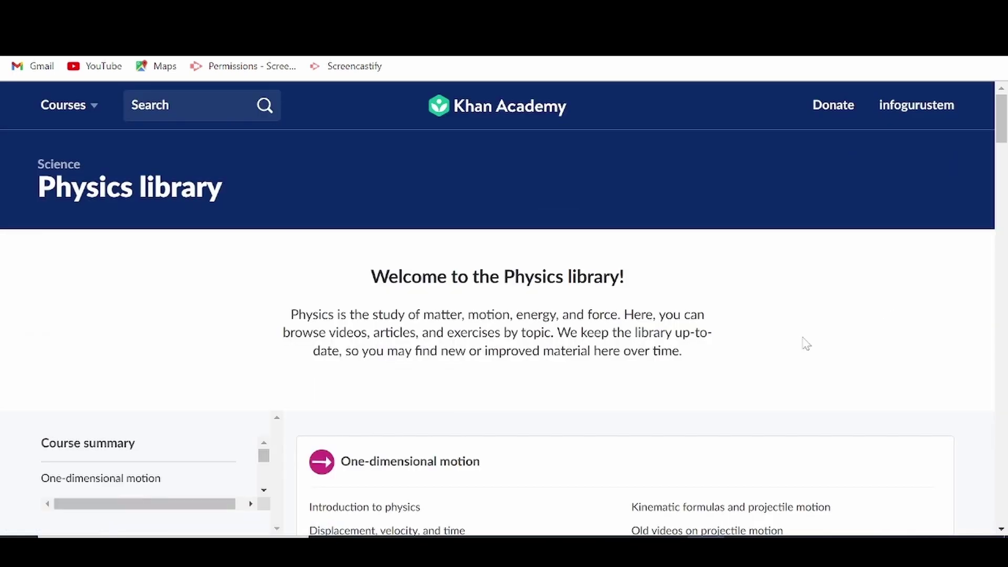
scroll(473, 434, "down", 10)
scroll(440, 406, "down", 8)
scroll(440, 401, "down", 3)
scroll(411, 405, "up", 10)
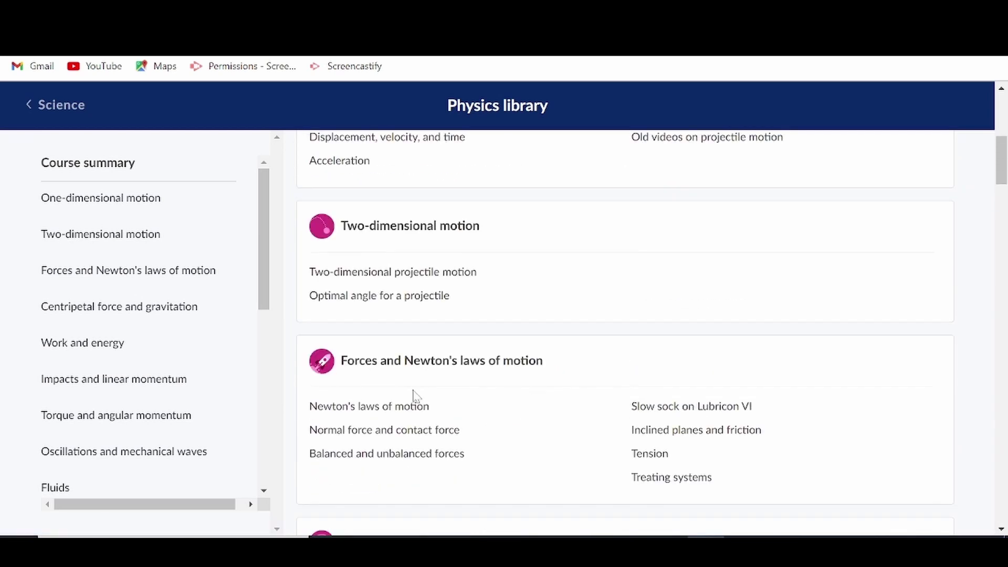
scroll(415, 396, "up", 3)
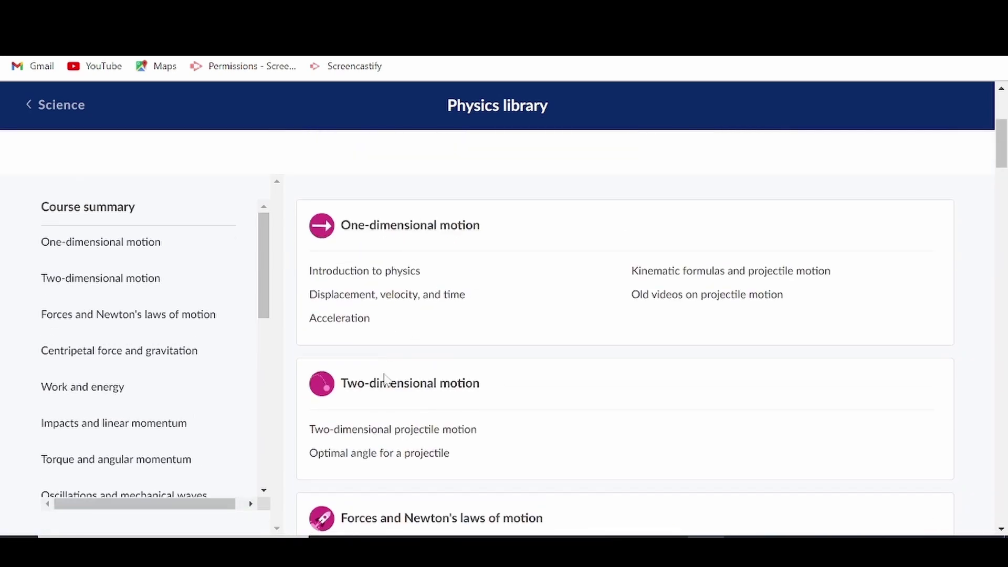
Step: Look through the One-dimensional motion unit, then go to the SAT practice page
left_click(416, 229)
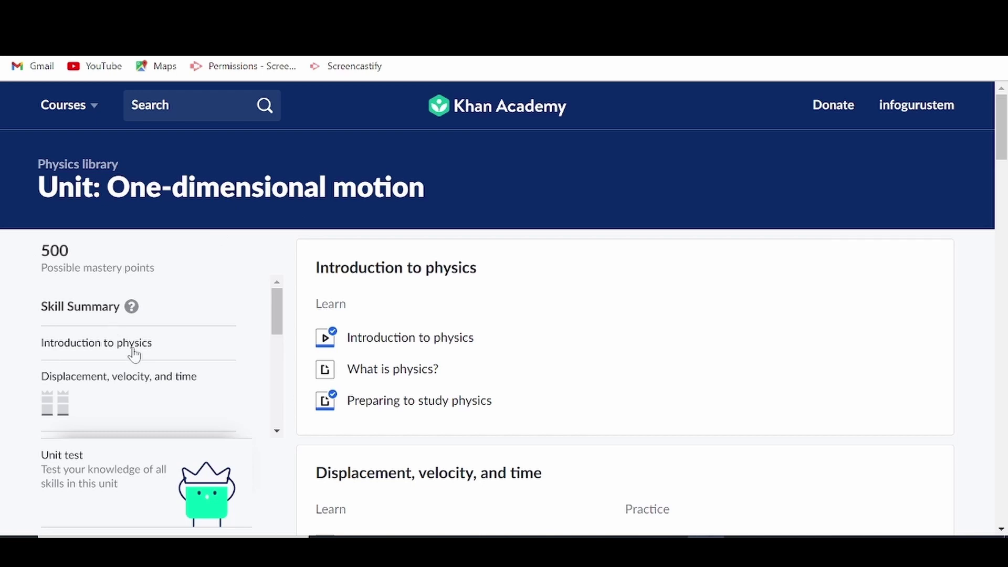
scroll(133, 354, "down", 3)
scroll(389, 375, "down", 7)
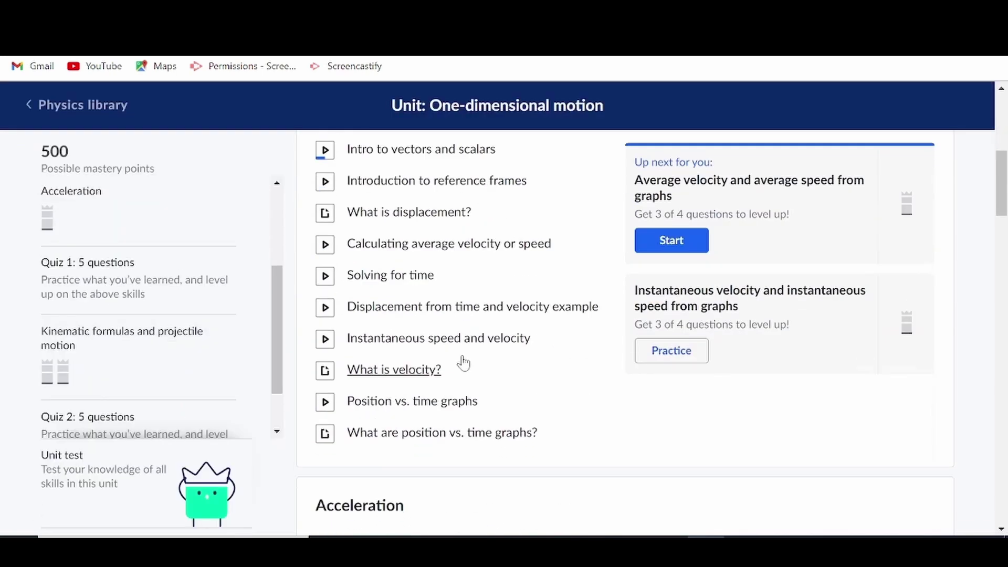
scroll(300, 261, "up", 7)
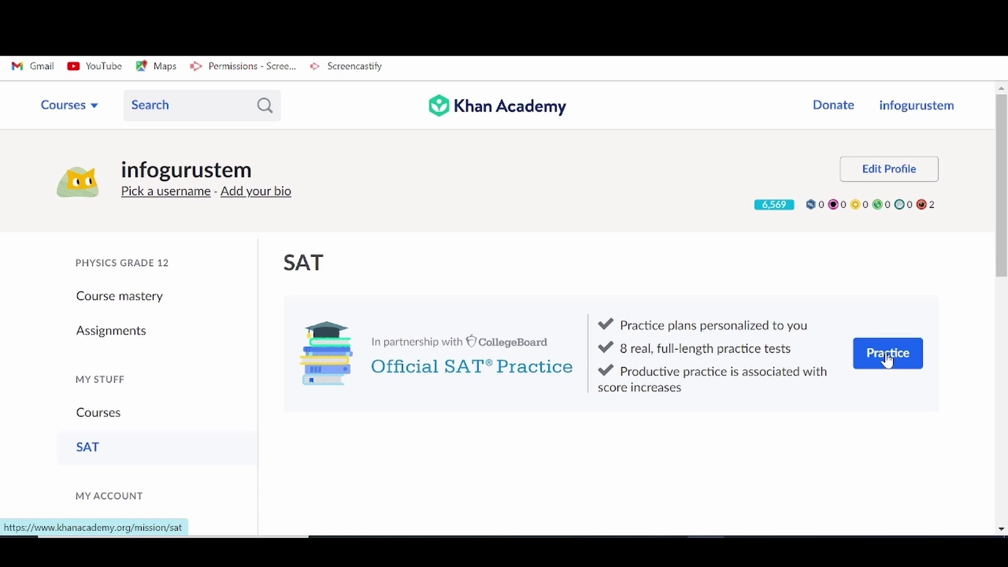
left_click(882, 350)
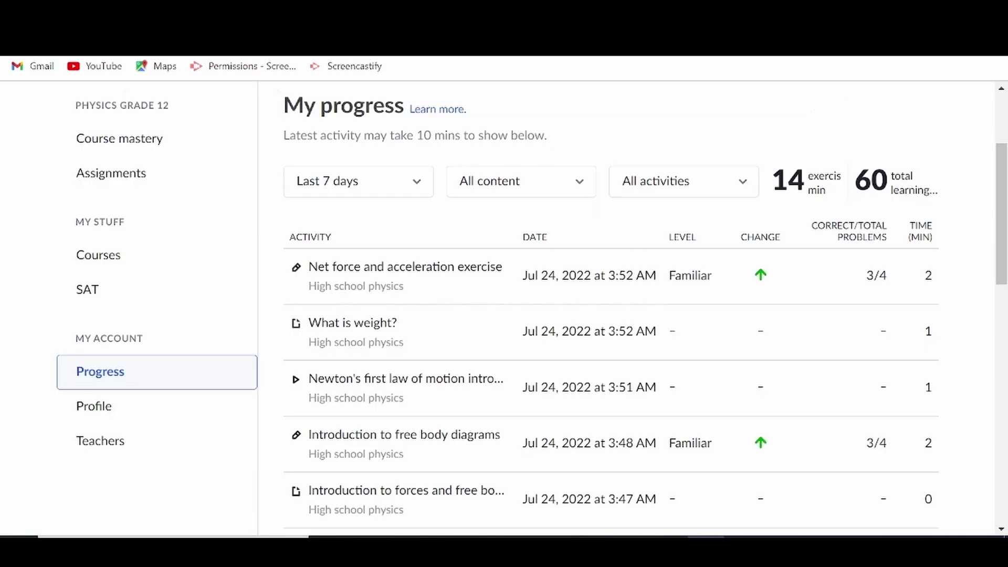
Step: Page through the activity history to the Jul 23 entries and back to Jul 24
scroll(903, 462, "down", 3)
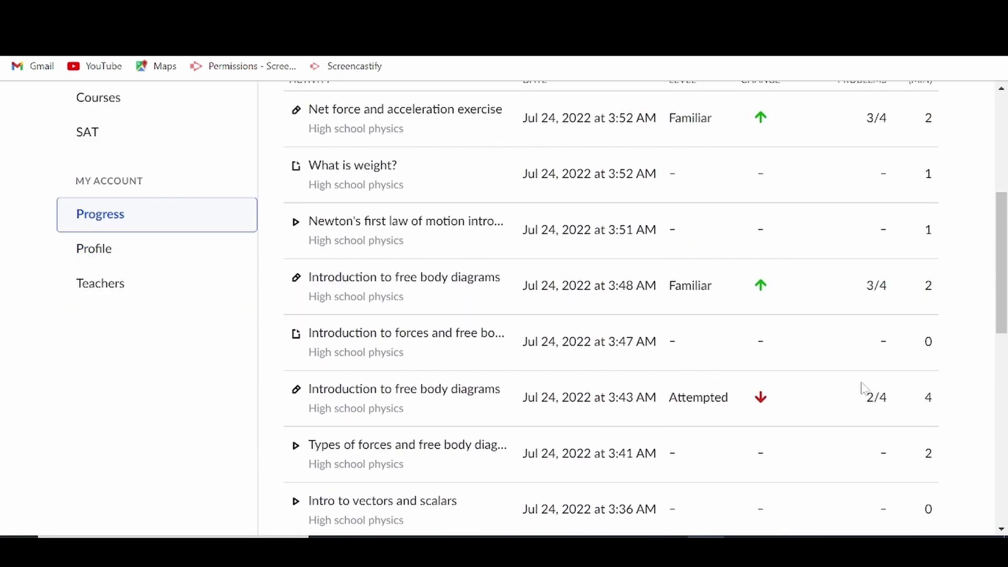
scroll(871, 404, "down", 5)
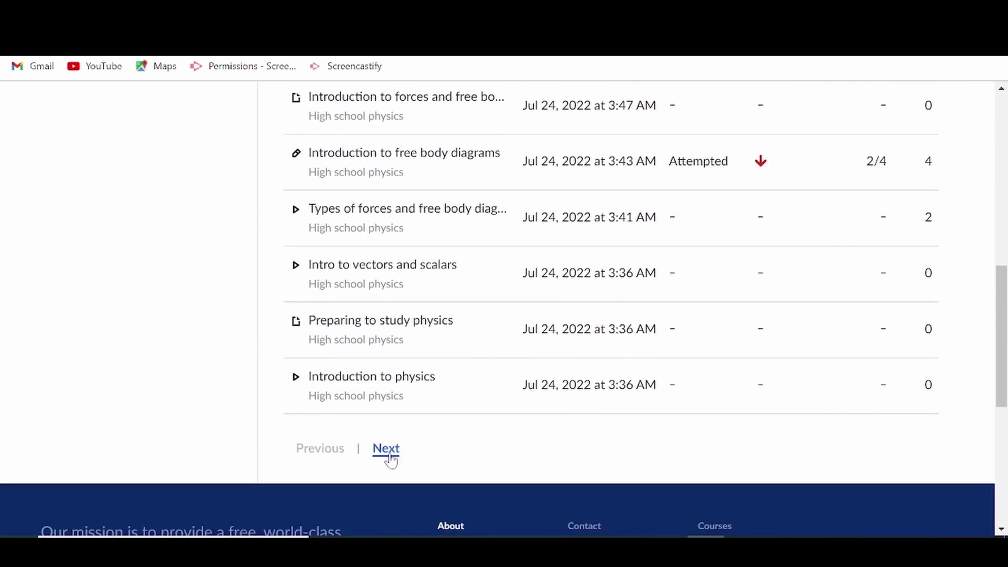
left_click(389, 454)
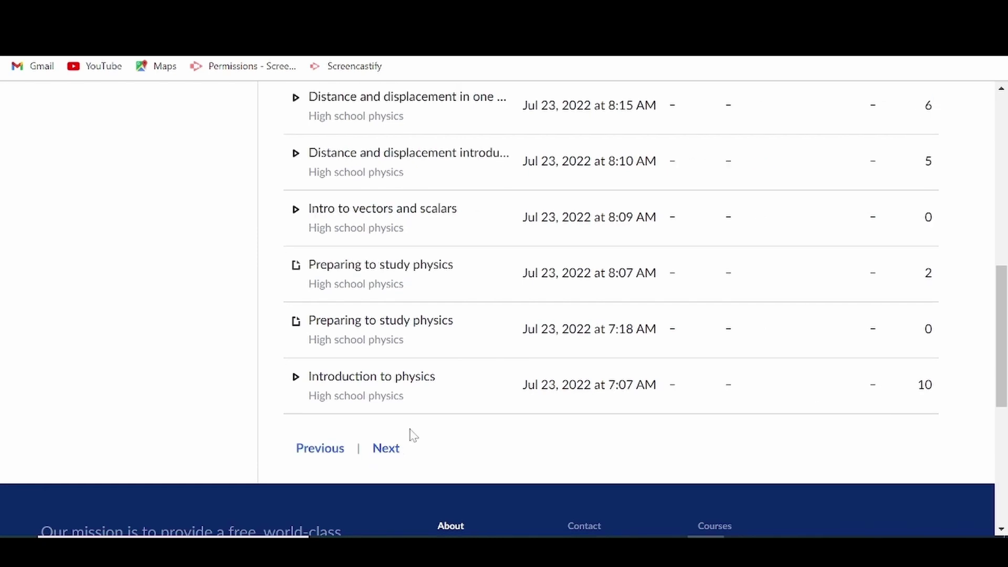
scroll(499, 387, "up", 8)
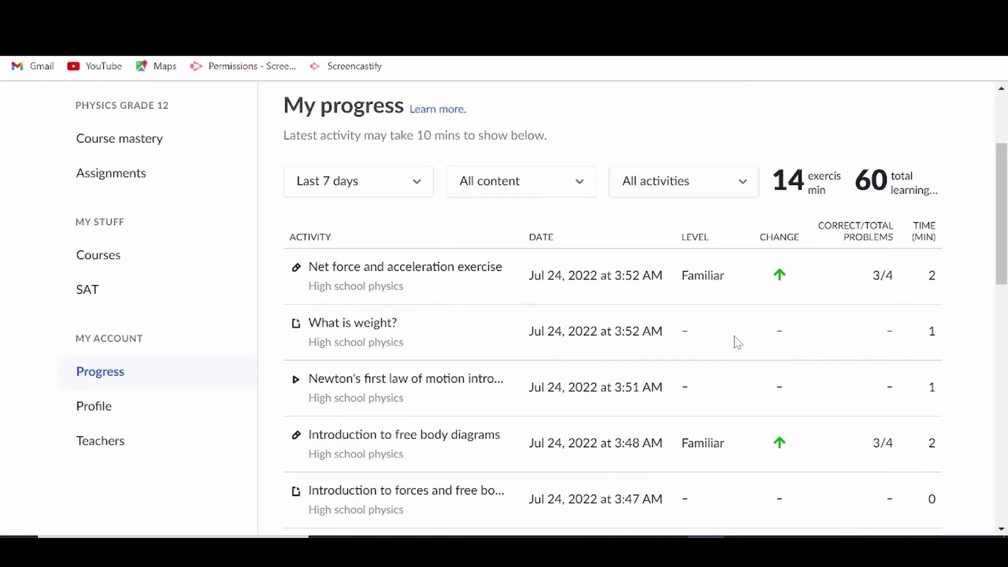
scroll(760, 363, "down", 3)
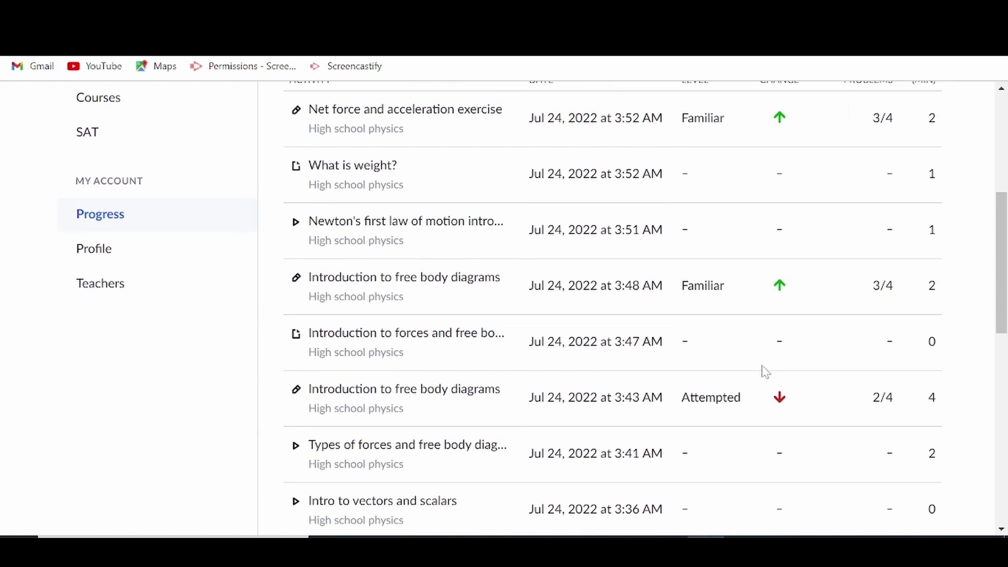
scroll(756, 405, "down", 3)
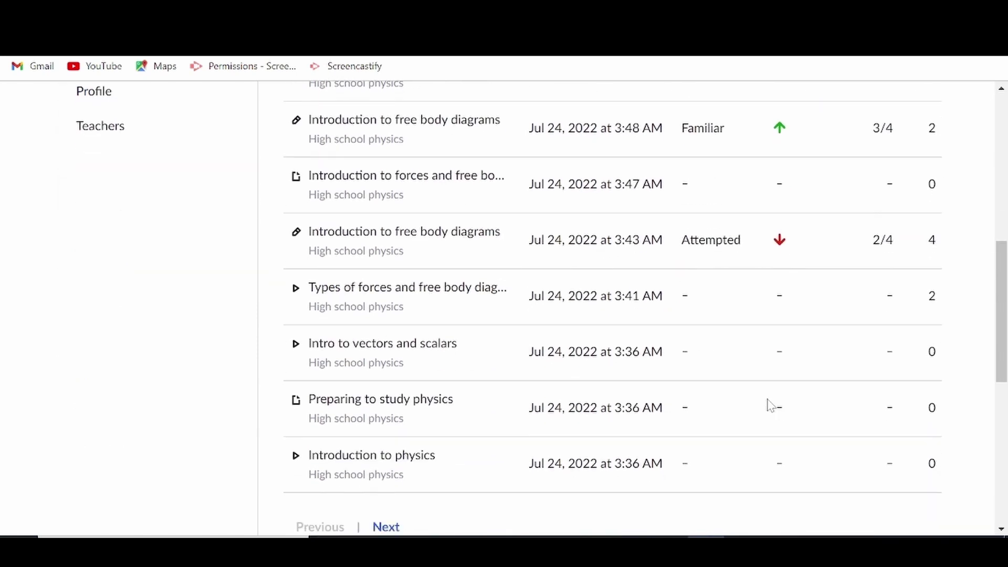
scroll(461, 329, "up", 5)
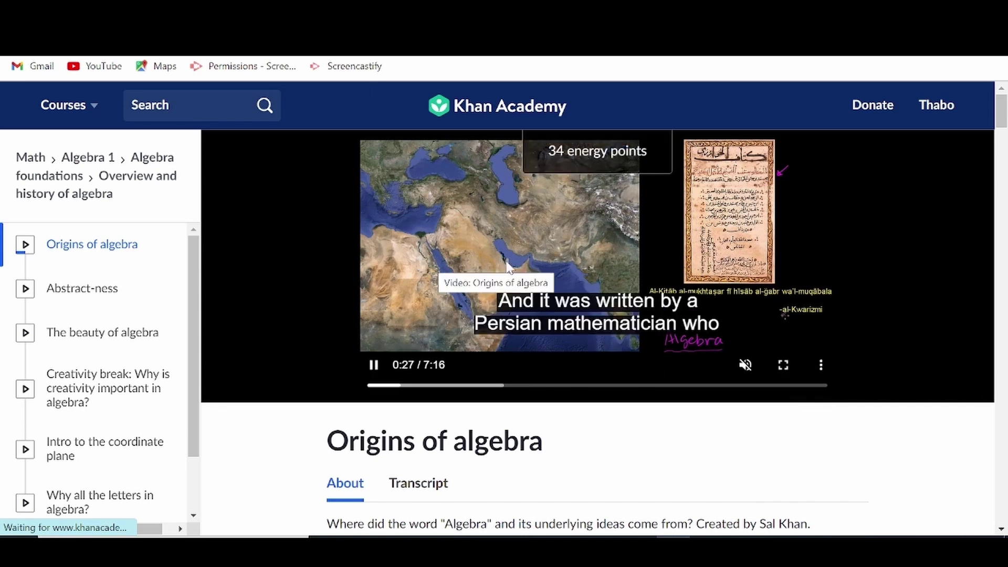
Step: Let the Origins of algebra video play on to 0:30 of 7:16
mouse_move(746, 367)
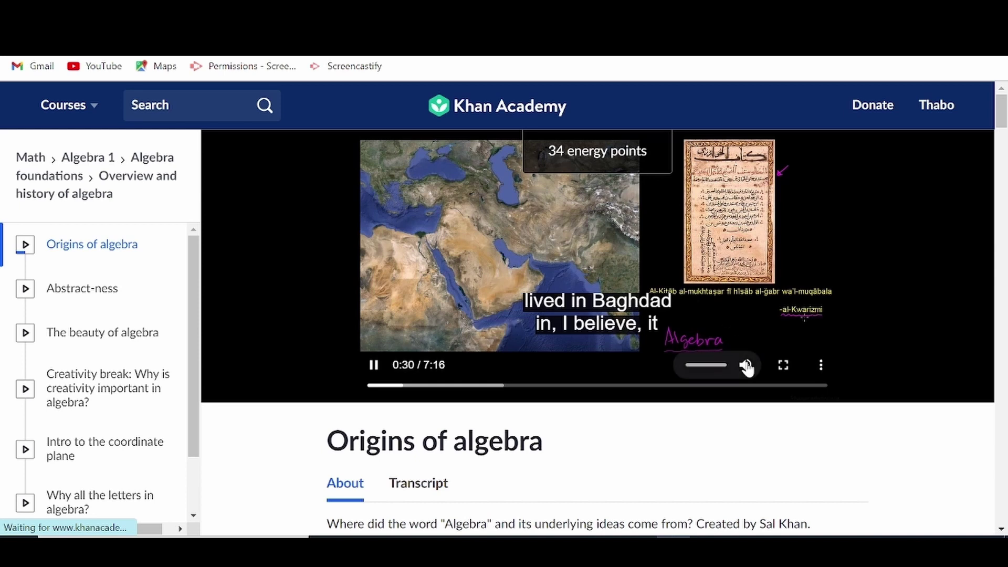